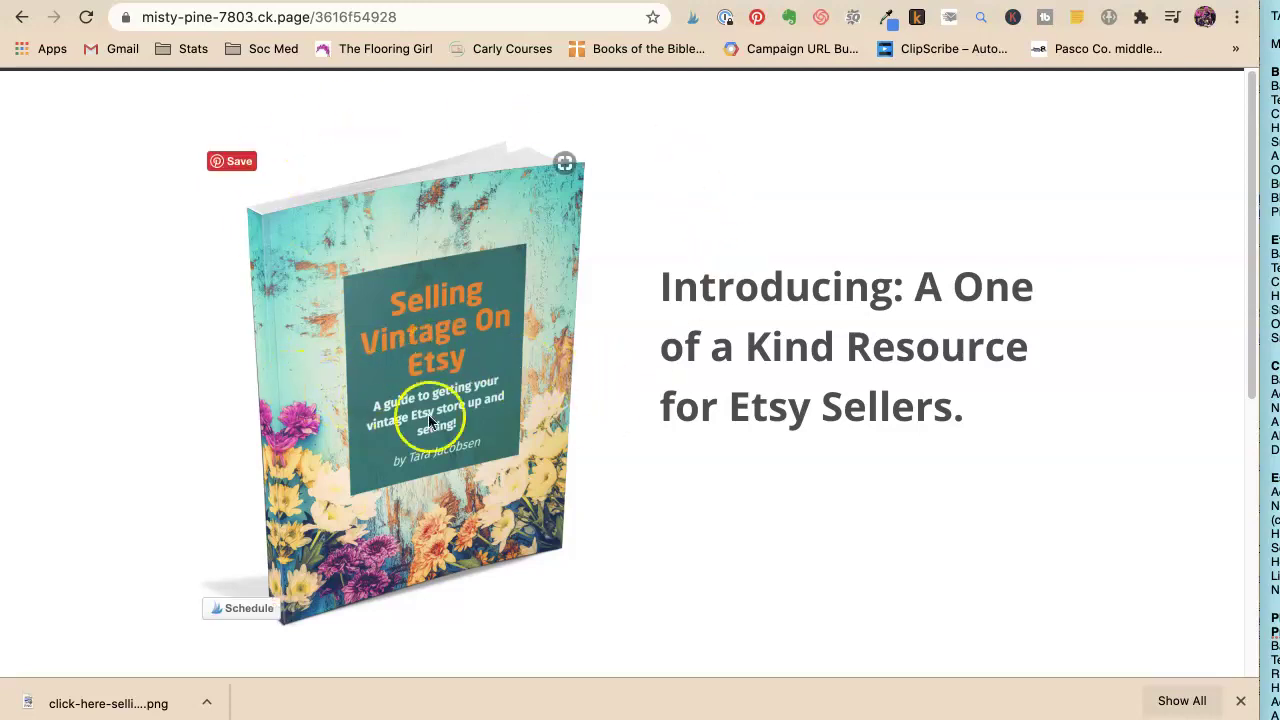
# Scroll up and down through the Marketing Artfully blog post
pyautogui.scroll(-3, 460, 428)
pyautogui.scroll(1, 460, 428)
pyautogui.scroll(2, 460, 421)
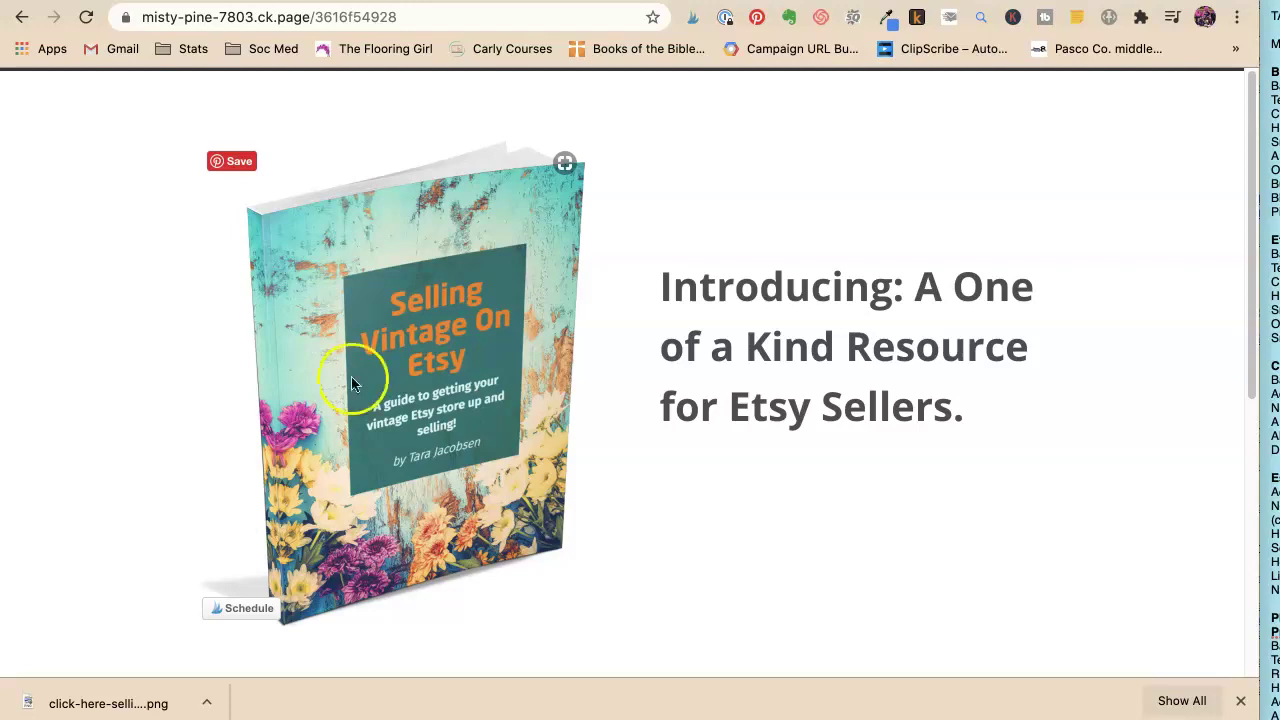
pyautogui.scroll(-3, 243, 422)
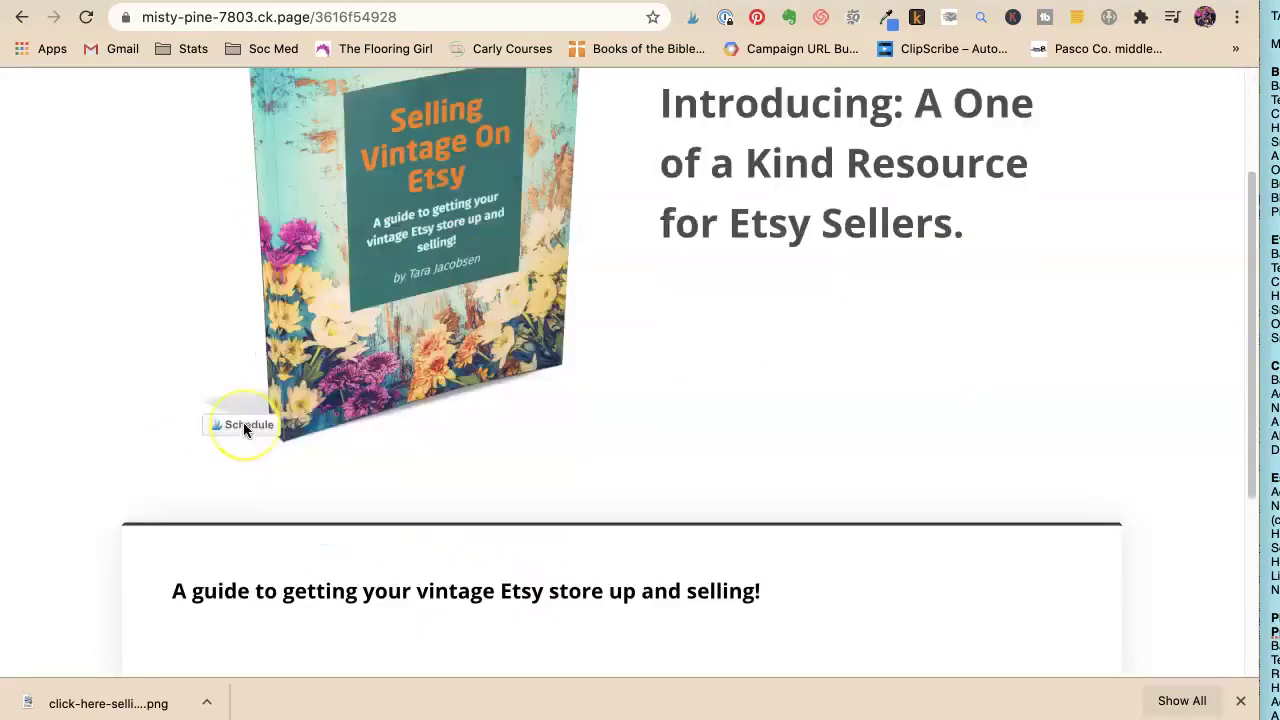
pyautogui.scroll(-5, 244, 428)
pyautogui.scroll(6, 243, 428)
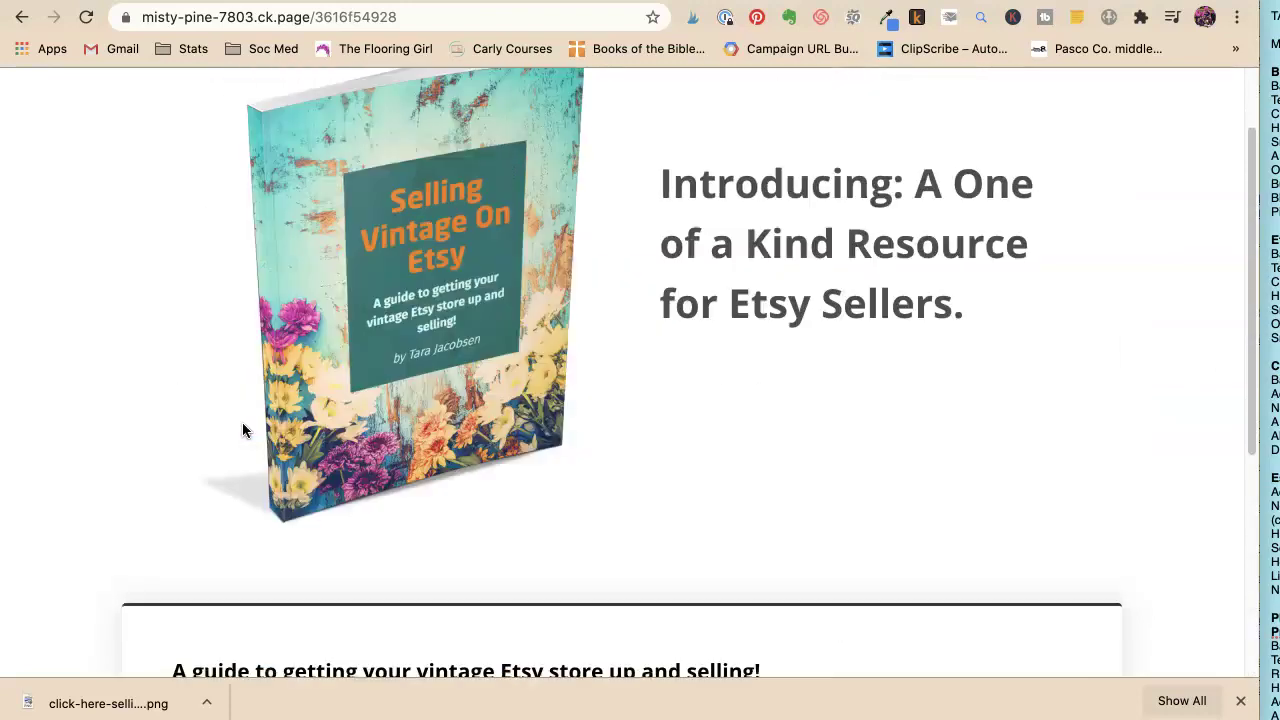
pyautogui.scroll(2, 242, 430)
pyautogui.scroll(-2, 242, 430)
pyautogui.scroll(2, 242, 430)
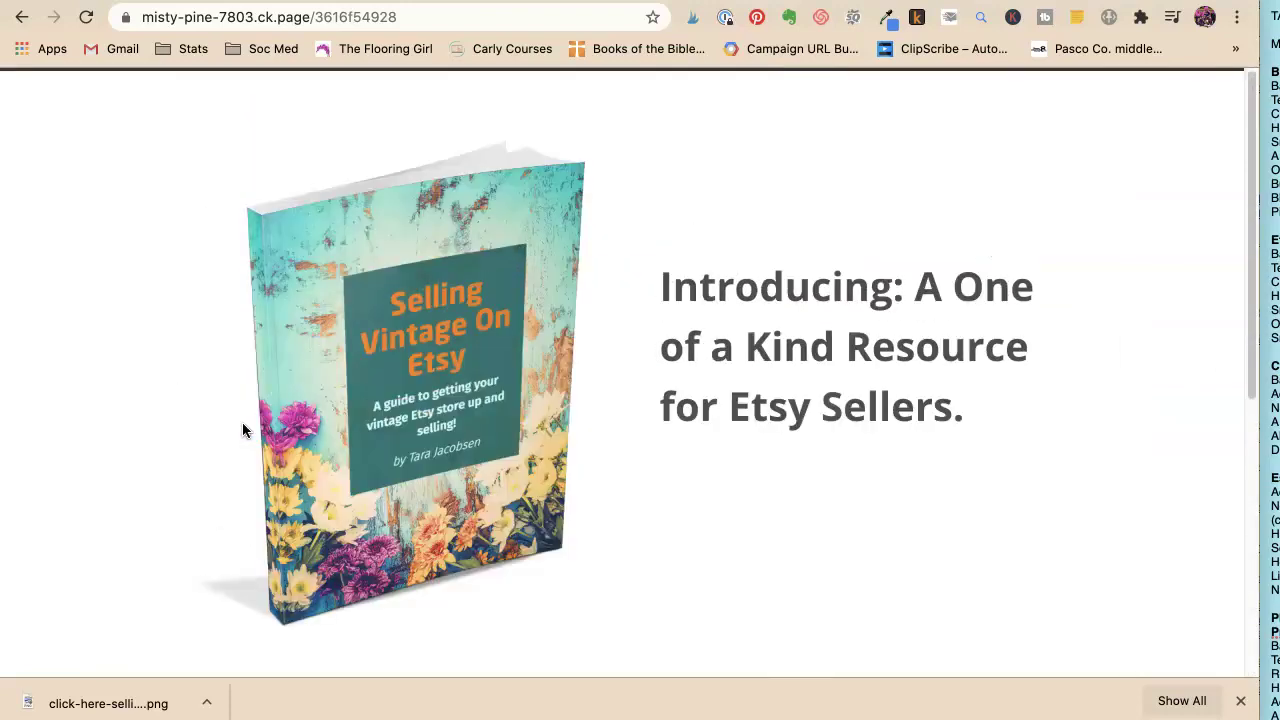
pyautogui.moveTo(415, 300)
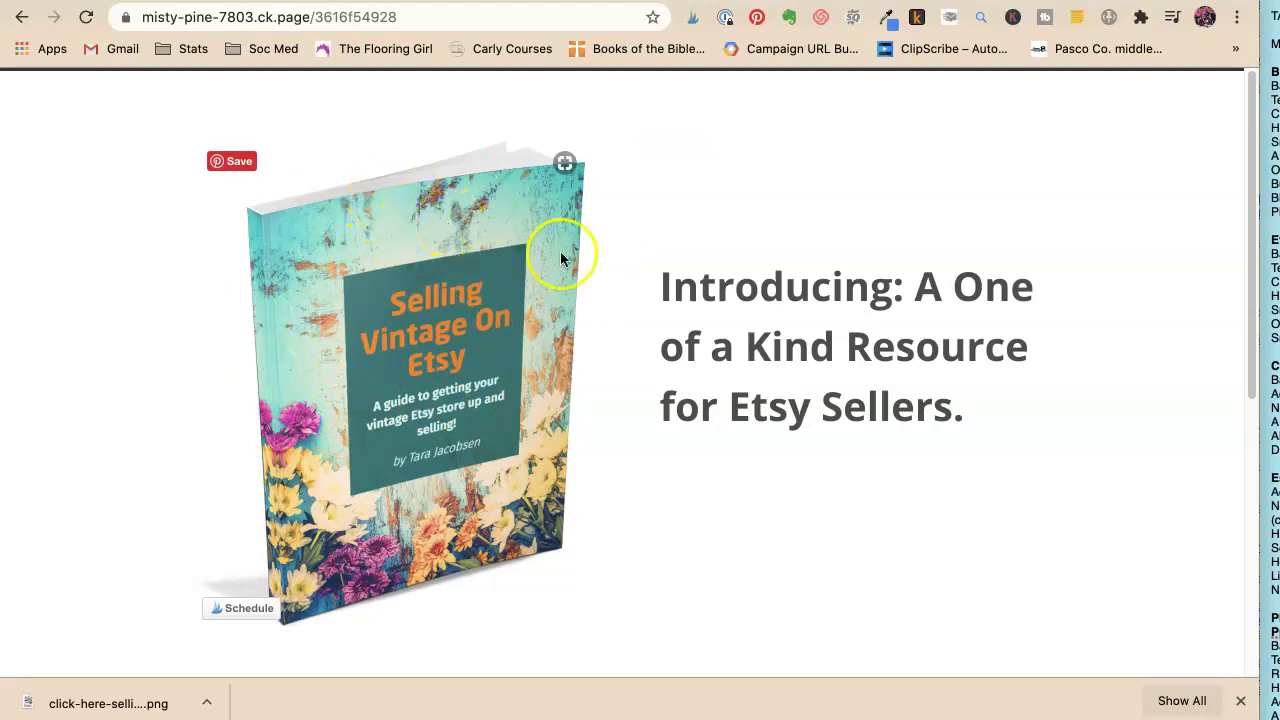
# Open the vintage-seller Etsy SEO article linked from the book image and scroll through it
pyautogui.click(277, 207)
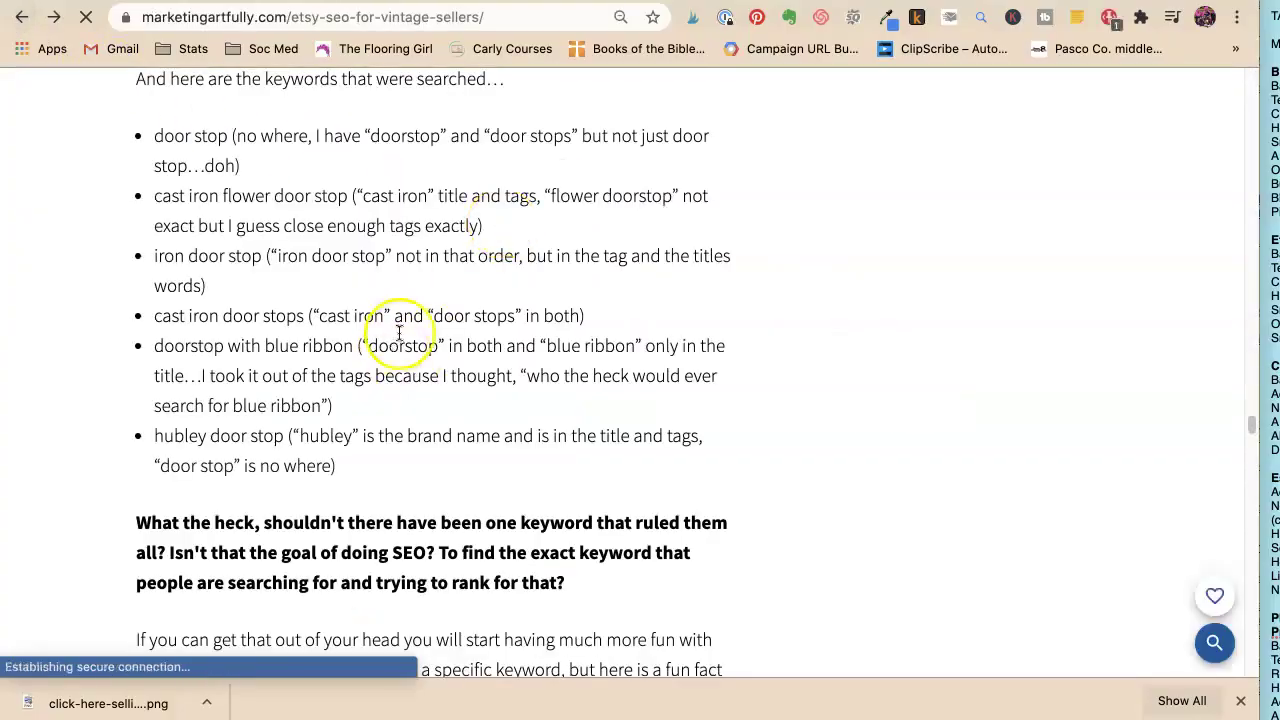
pyautogui.scroll(-5, 460, 340)
pyautogui.scroll(-5, 461, 330)
pyautogui.scroll(-5, 461, 324)
pyautogui.scroll(-5, 457, 323)
pyautogui.scroll(-5, 457, 323)
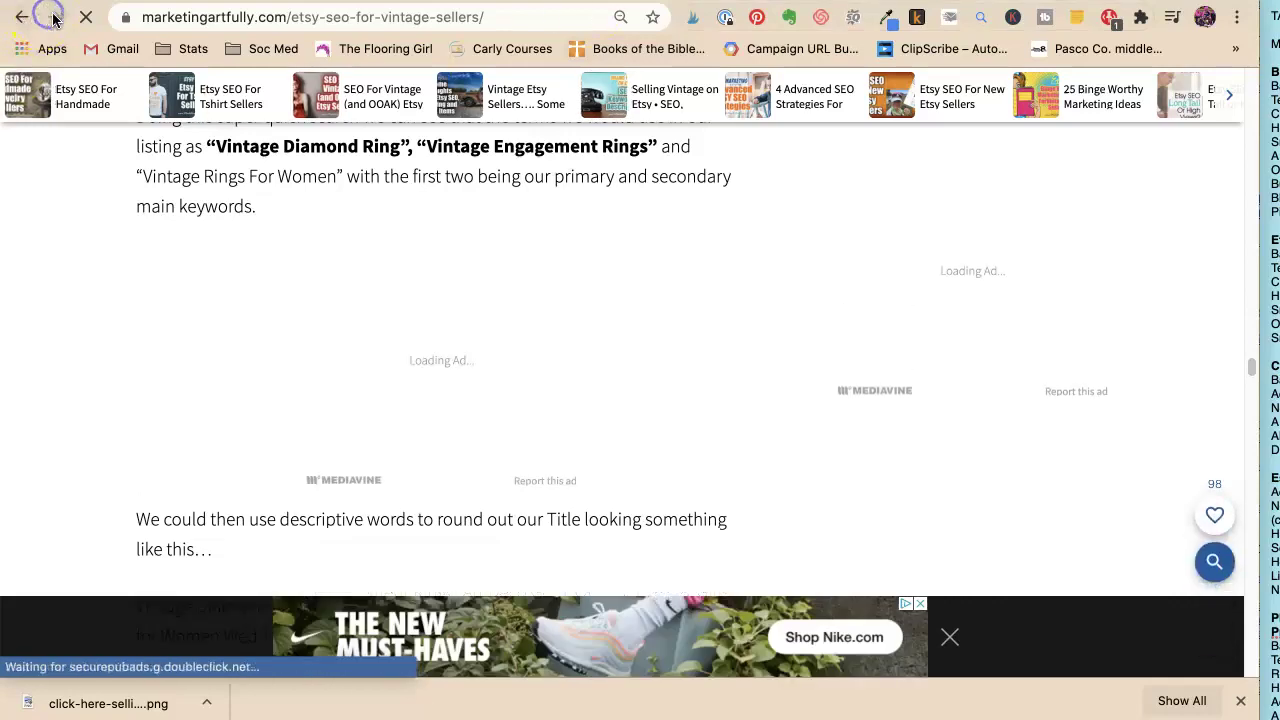
# Attach the ebook banner PNG from the Desktop to a new Facebook post
pyautogui.click(21, 18)
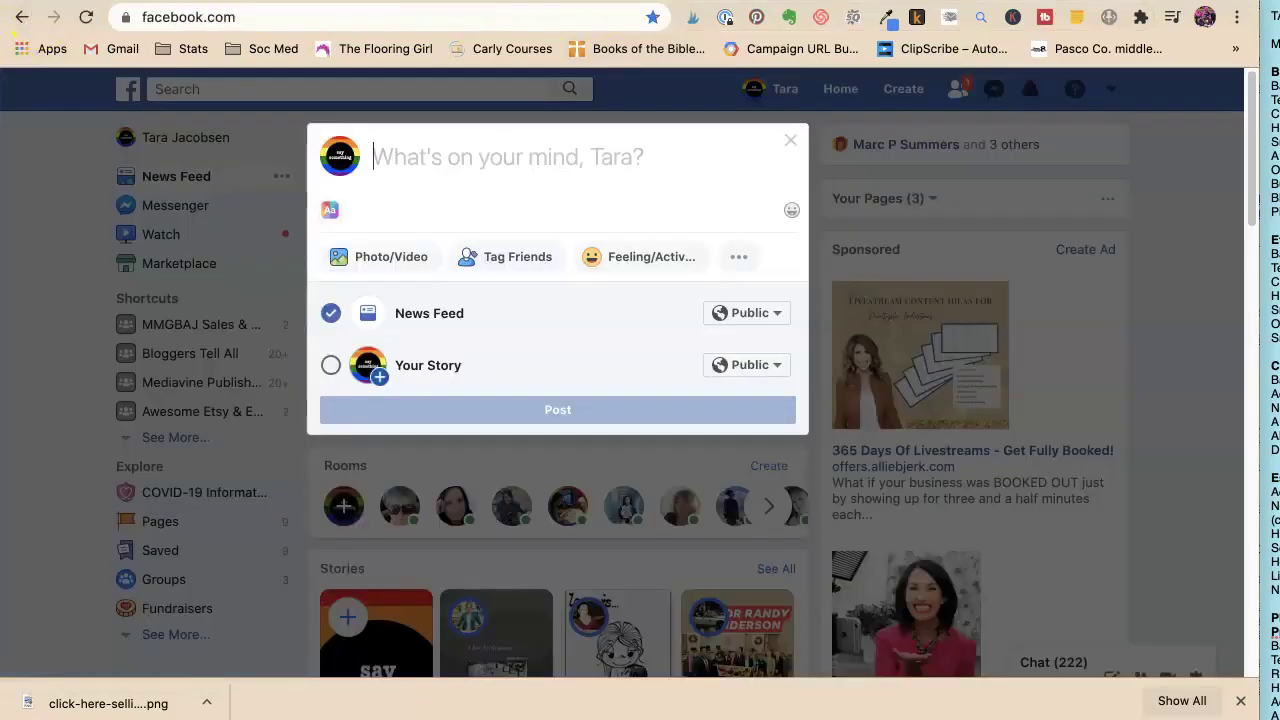
pyautogui.click(368, 254)
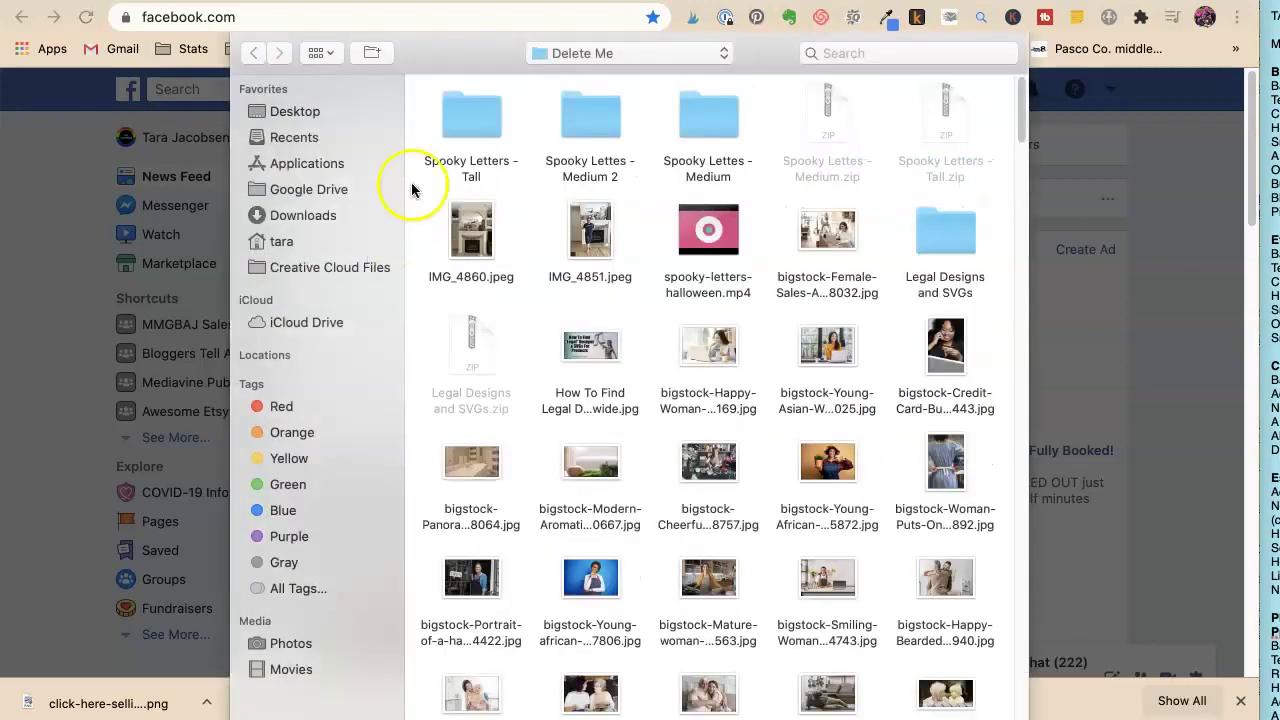
pyautogui.click(287, 111)
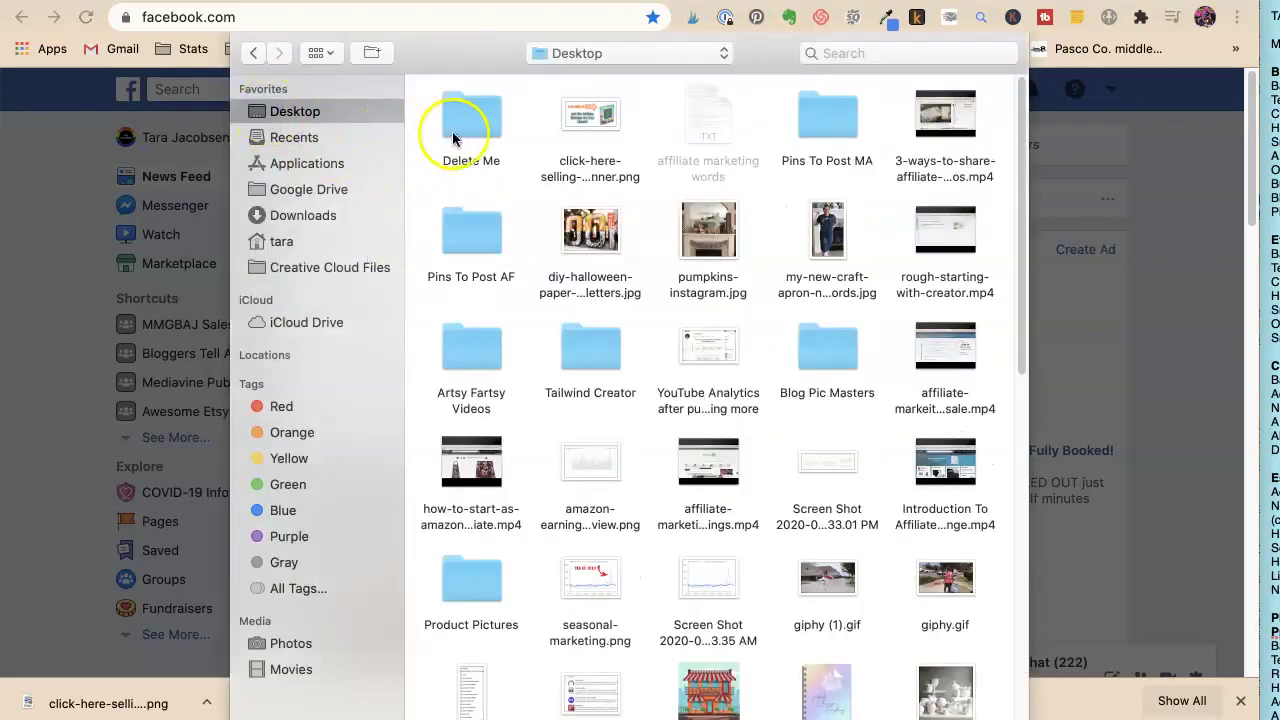
pyautogui.doubleClick(582, 118)
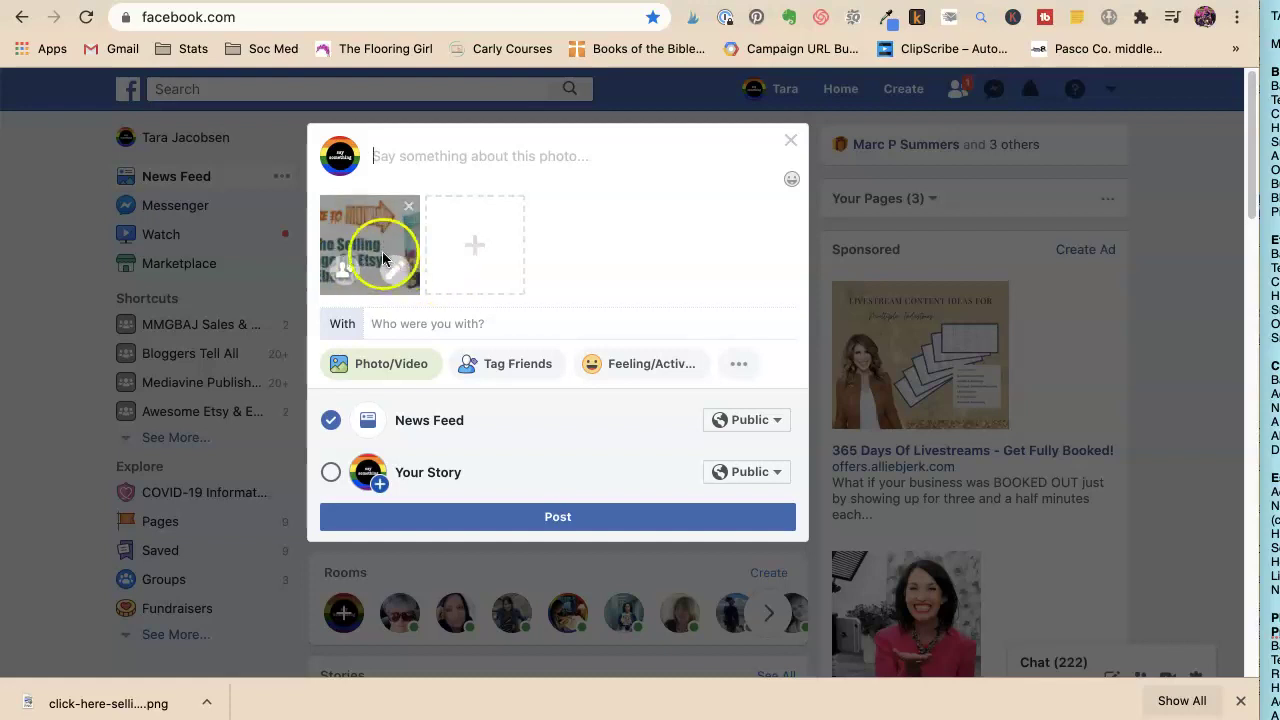
# Collapse the post composer and search Facebook for 'marketing artfully'
pyautogui.click(793, 147)
pyautogui.click(790, 145)
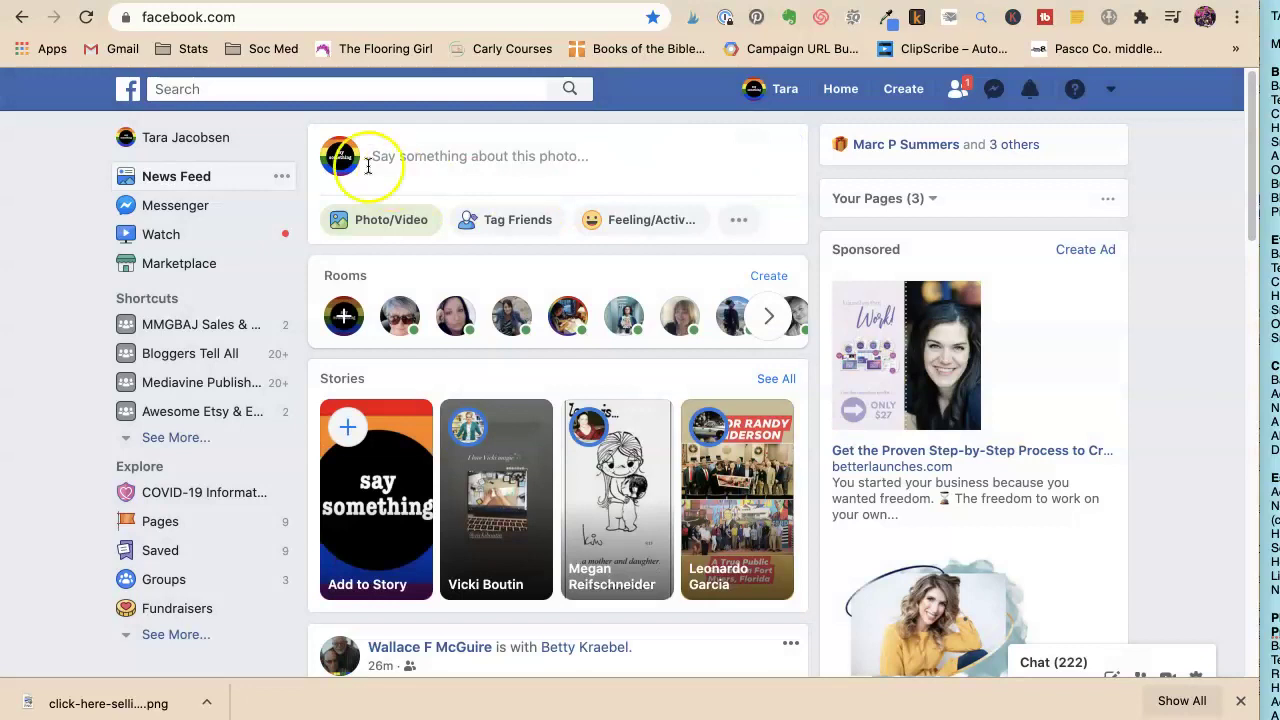
pyautogui.click(229, 90)
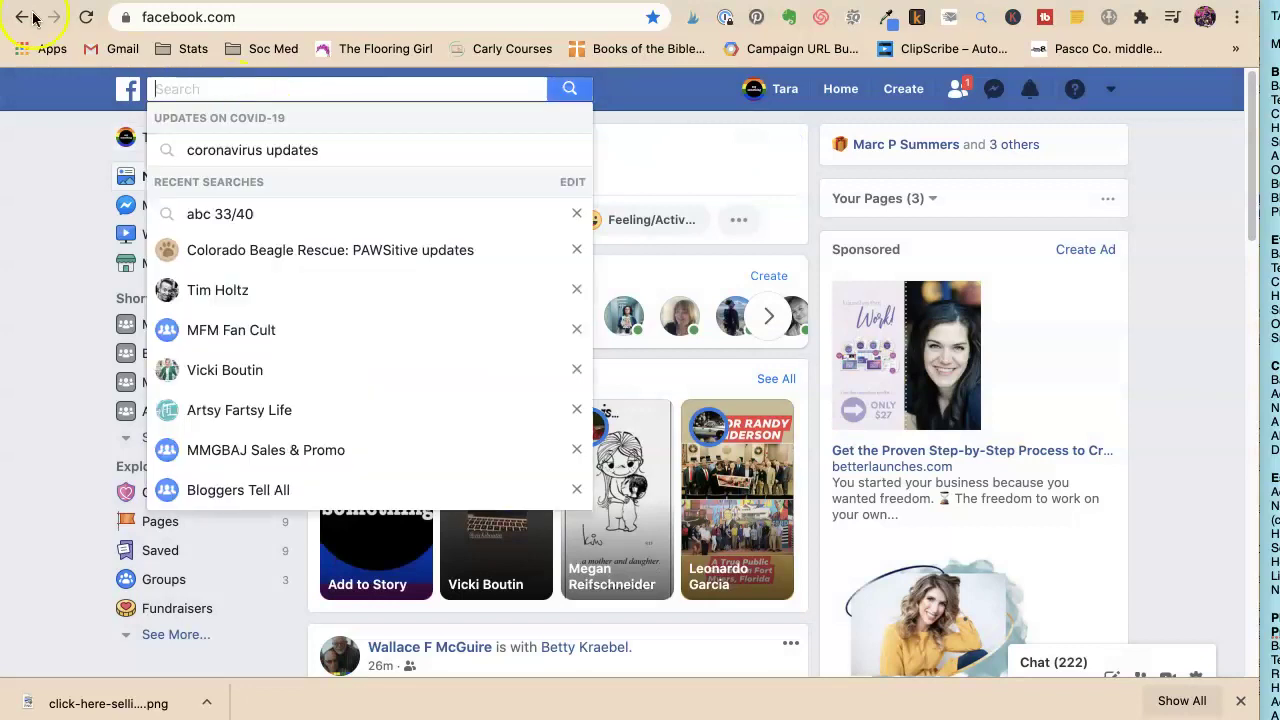
pyautogui.write('mar')
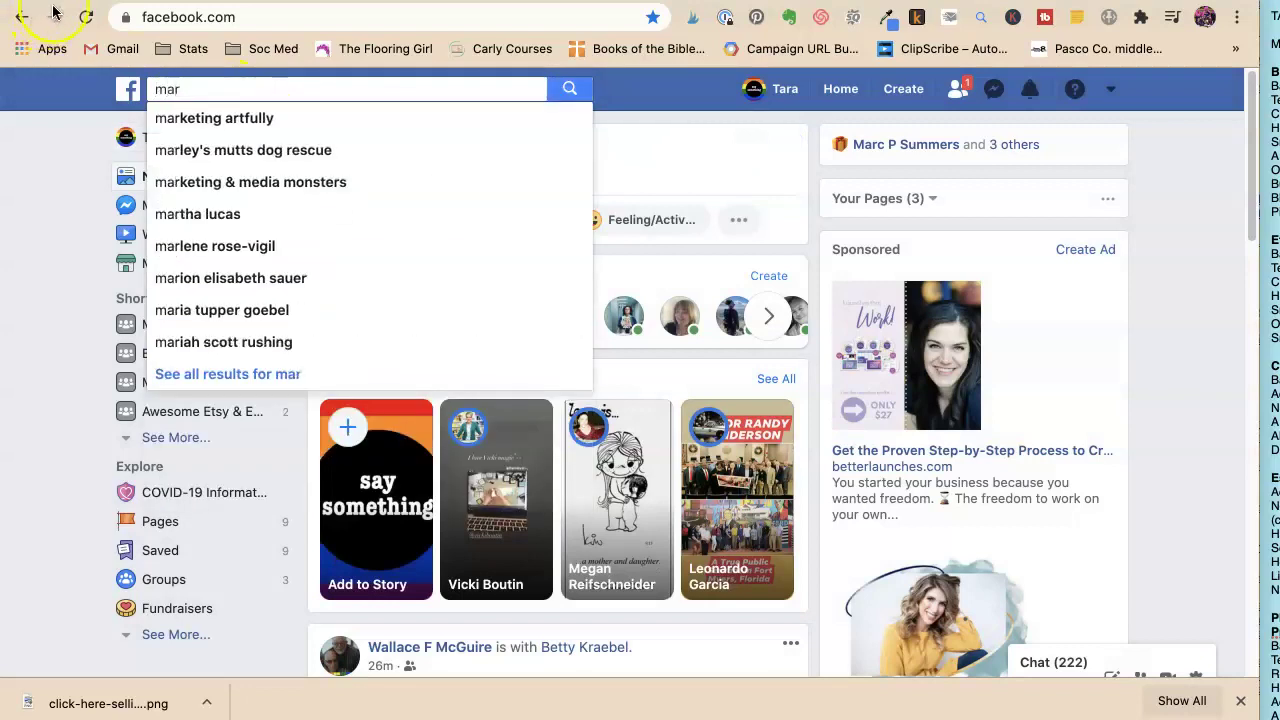
pyautogui.click(245, 118)
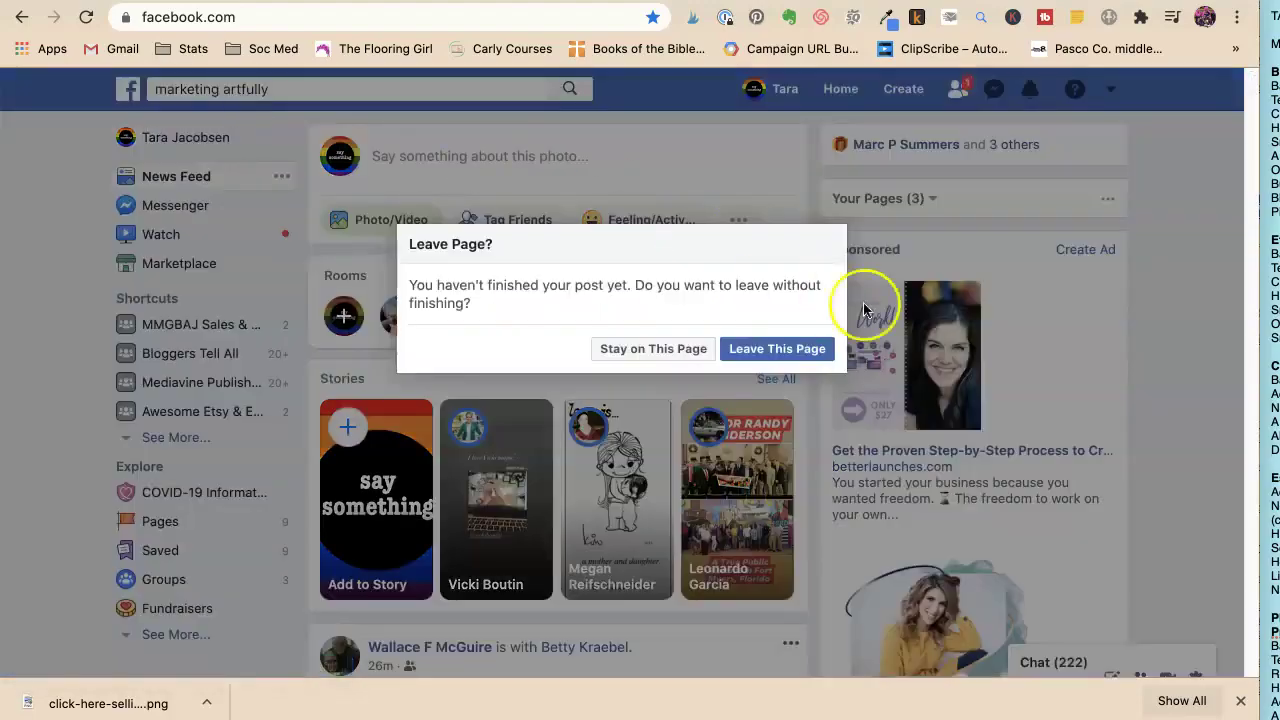
# Leave the unfinished post, then attach the banner PNG to a new Marketing Artfully page post
pyautogui.click(740, 347)
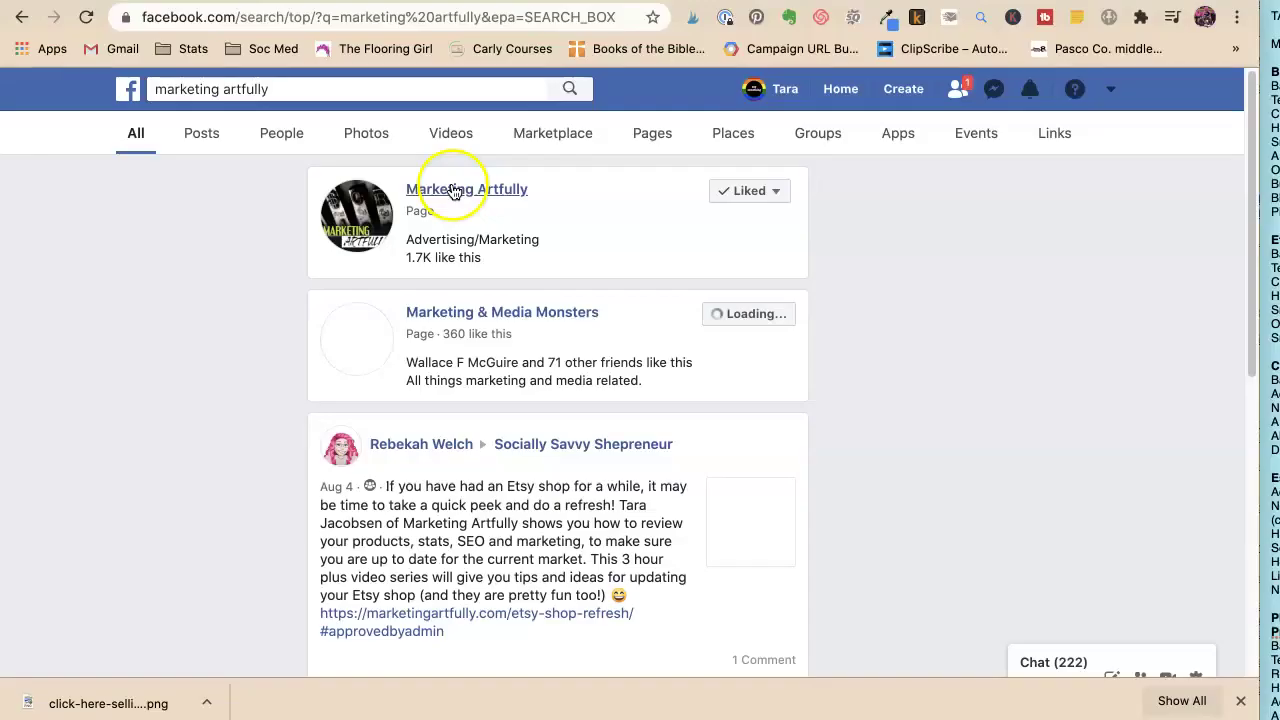
pyautogui.click(453, 191)
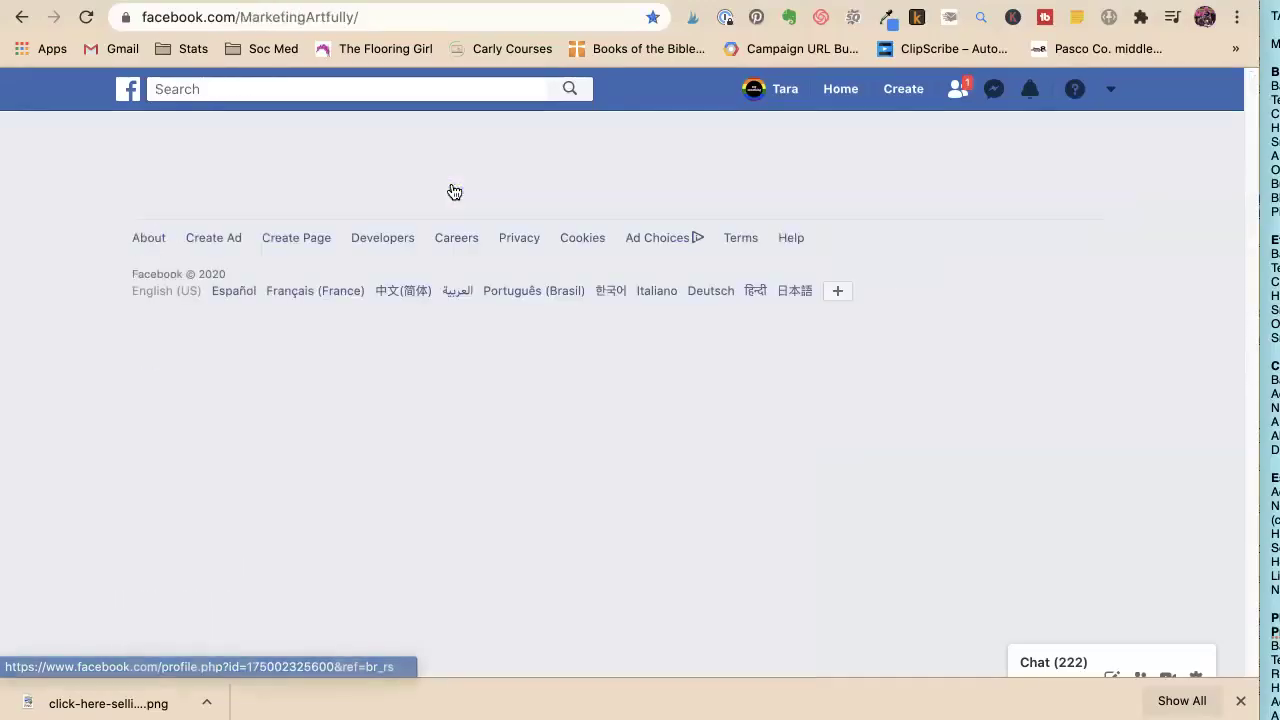
pyautogui.scroll(-2, 410, 260)
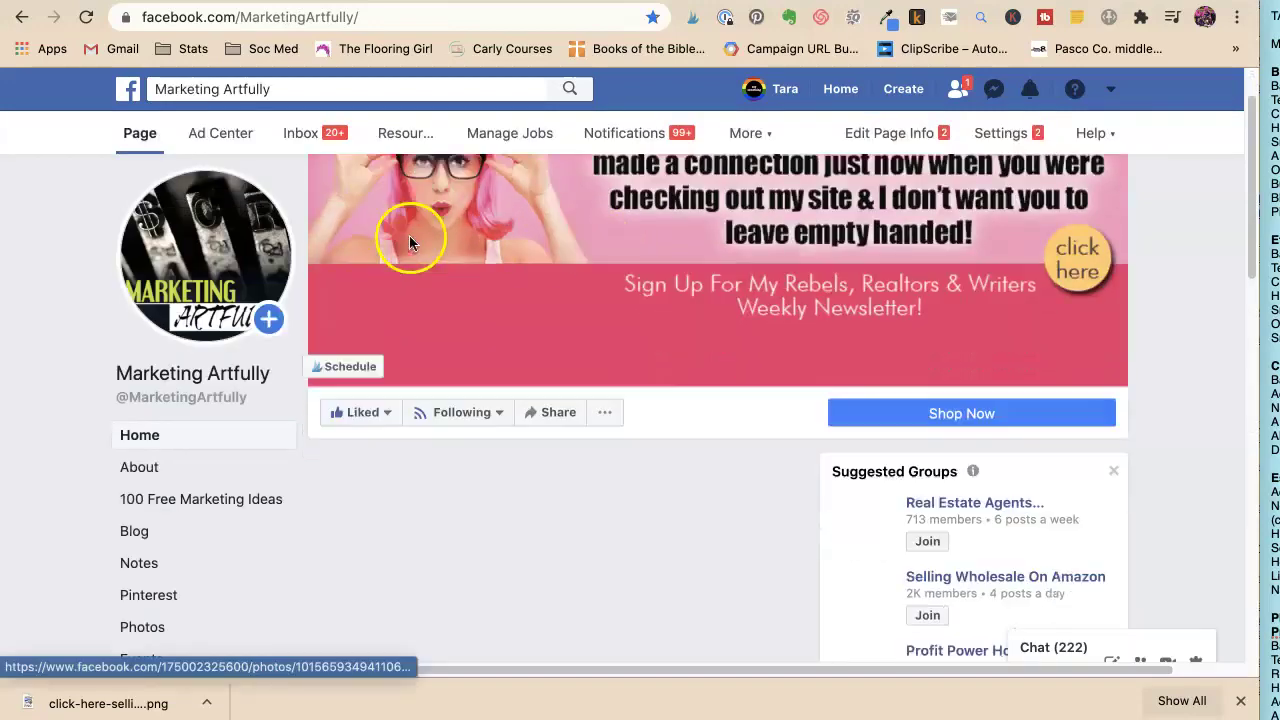
pyautogui.scroll(-2, 409, 235)
pyautogui.scroll(-1, 409, 232)
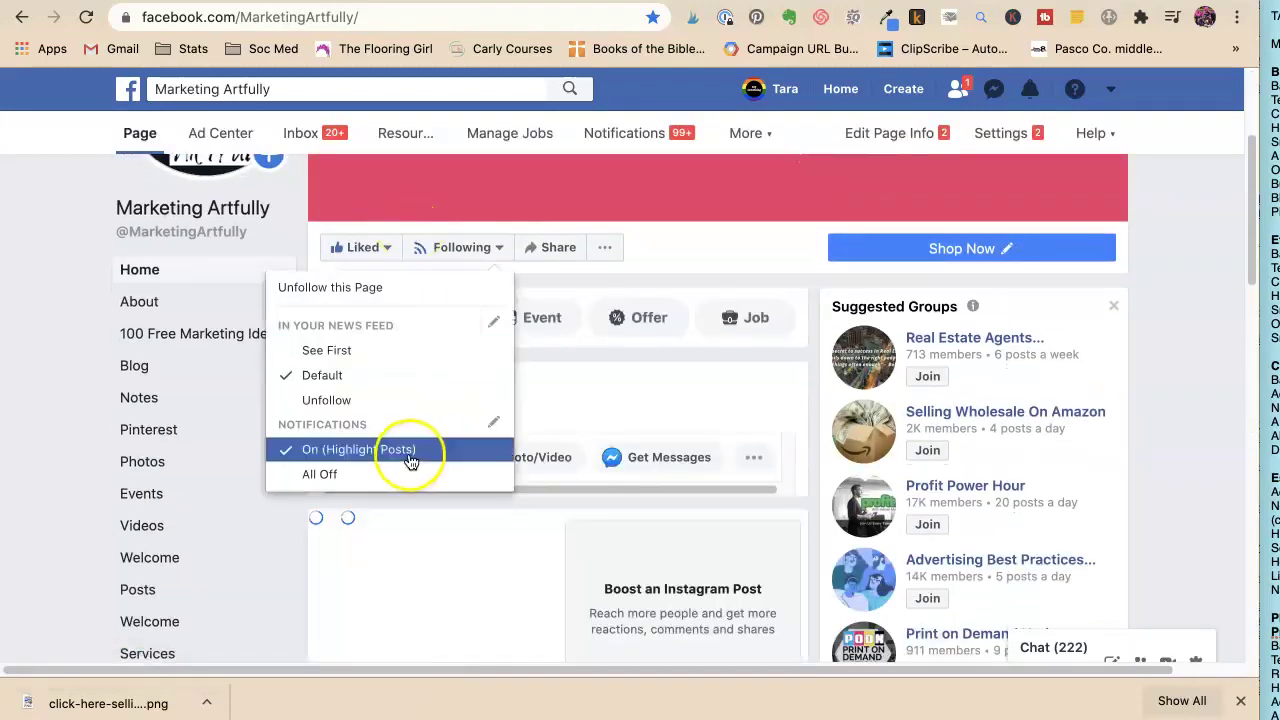
pyautogui.click(594, 377)
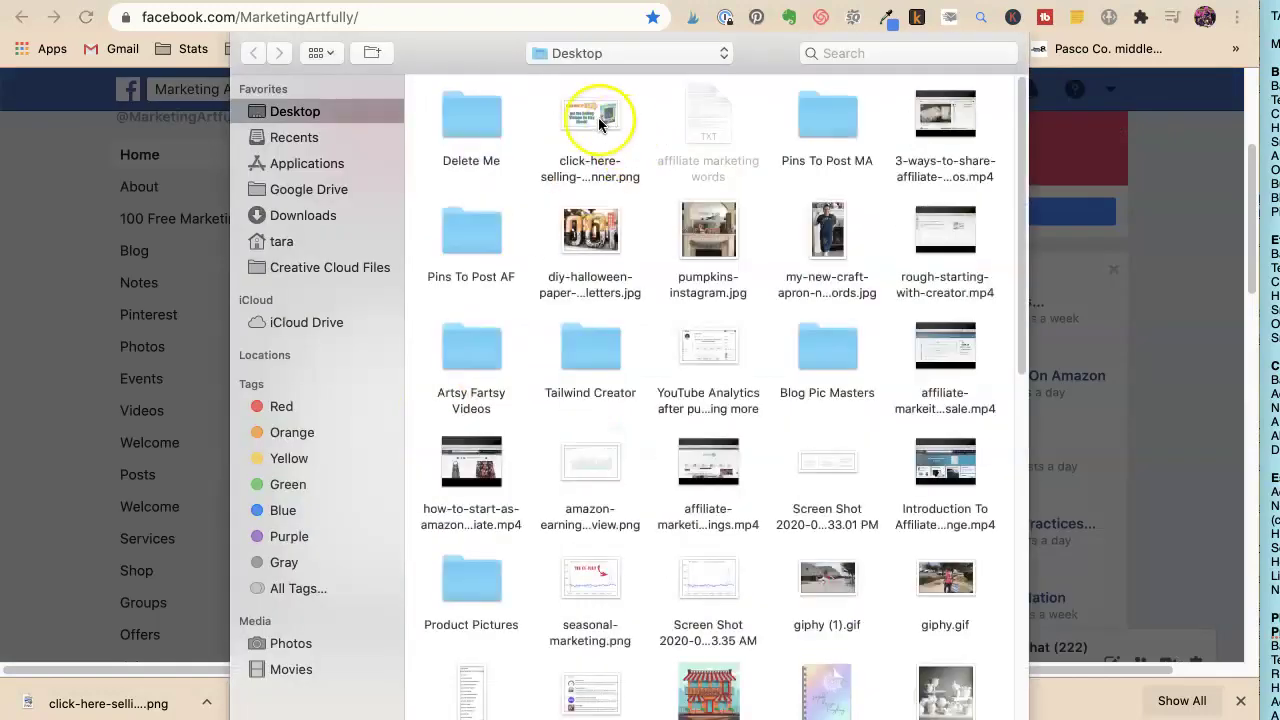
pyautogui.doubleClick(598, 122)
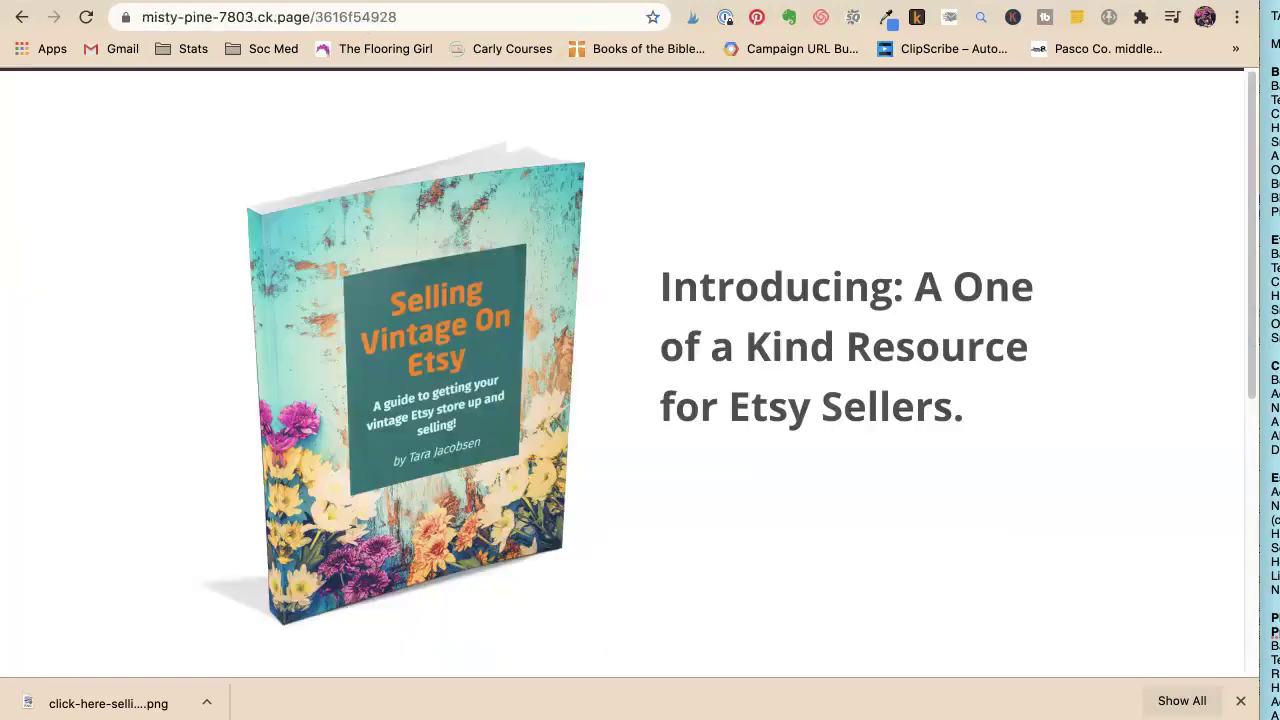
pyautogui.click(357, 17)
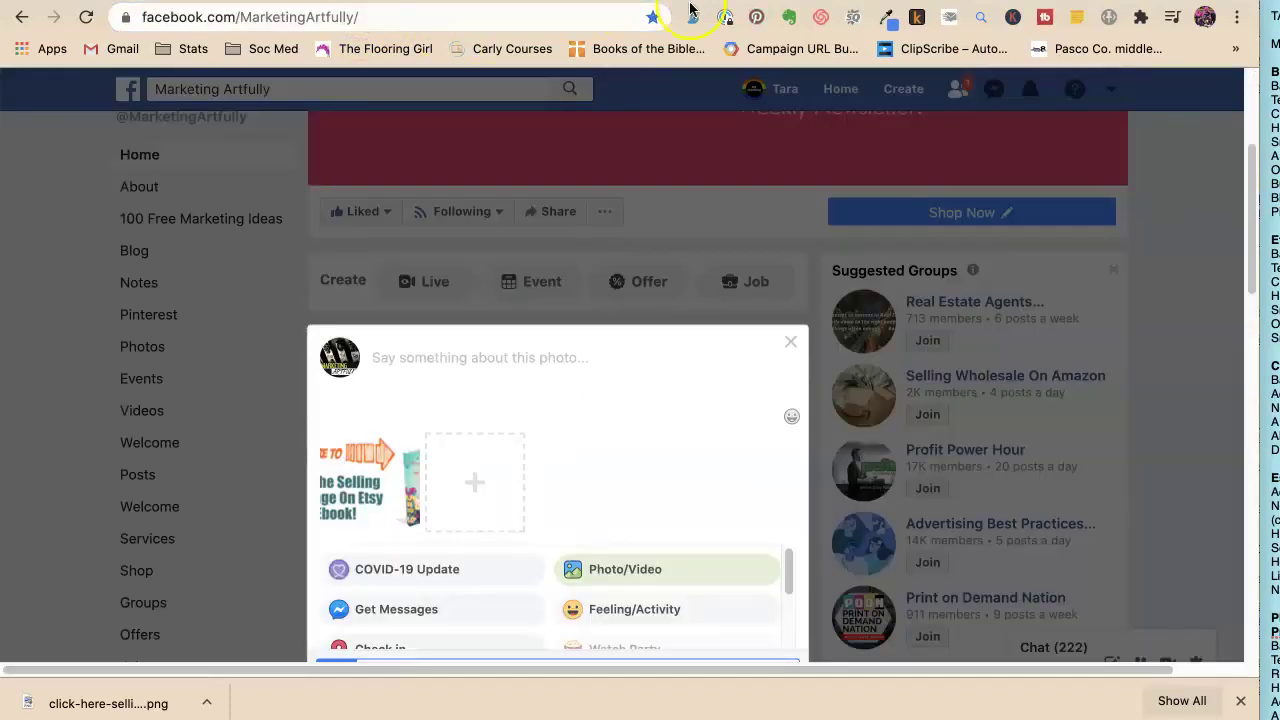
pyautogui.press('Return')
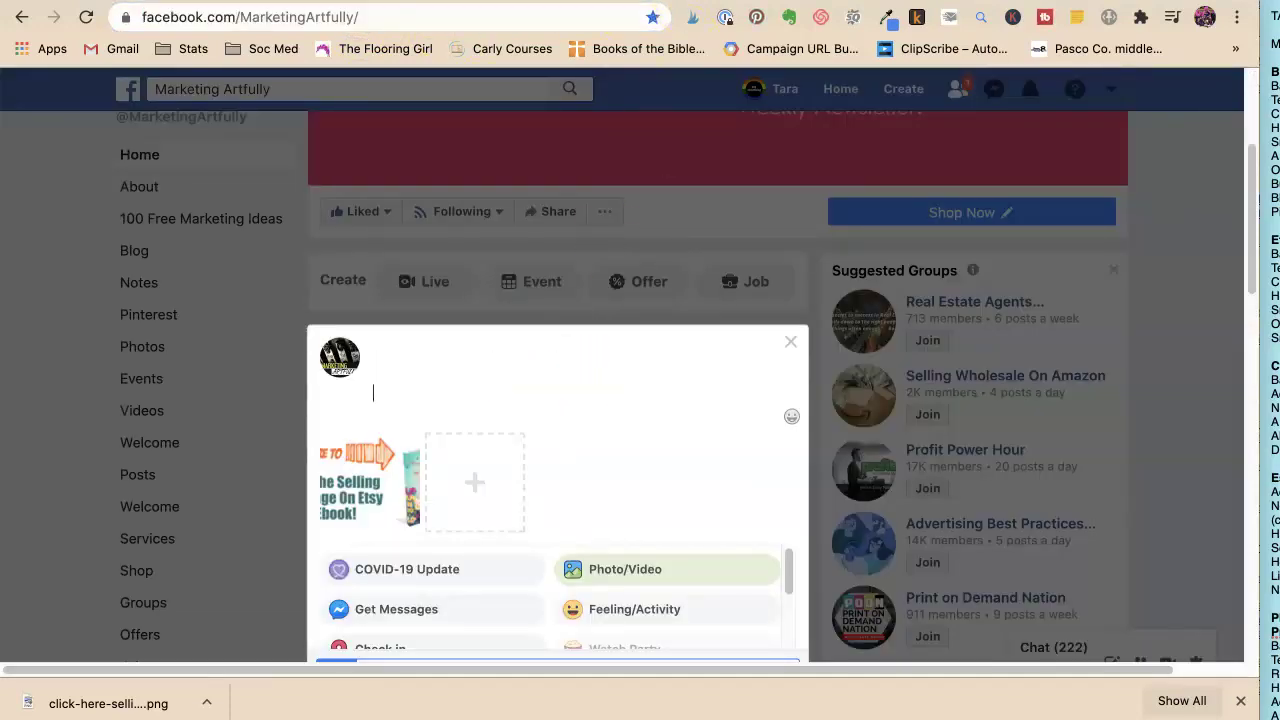
pyautogui.write('https://misty-pine-7803.ck.page/3616f54928')
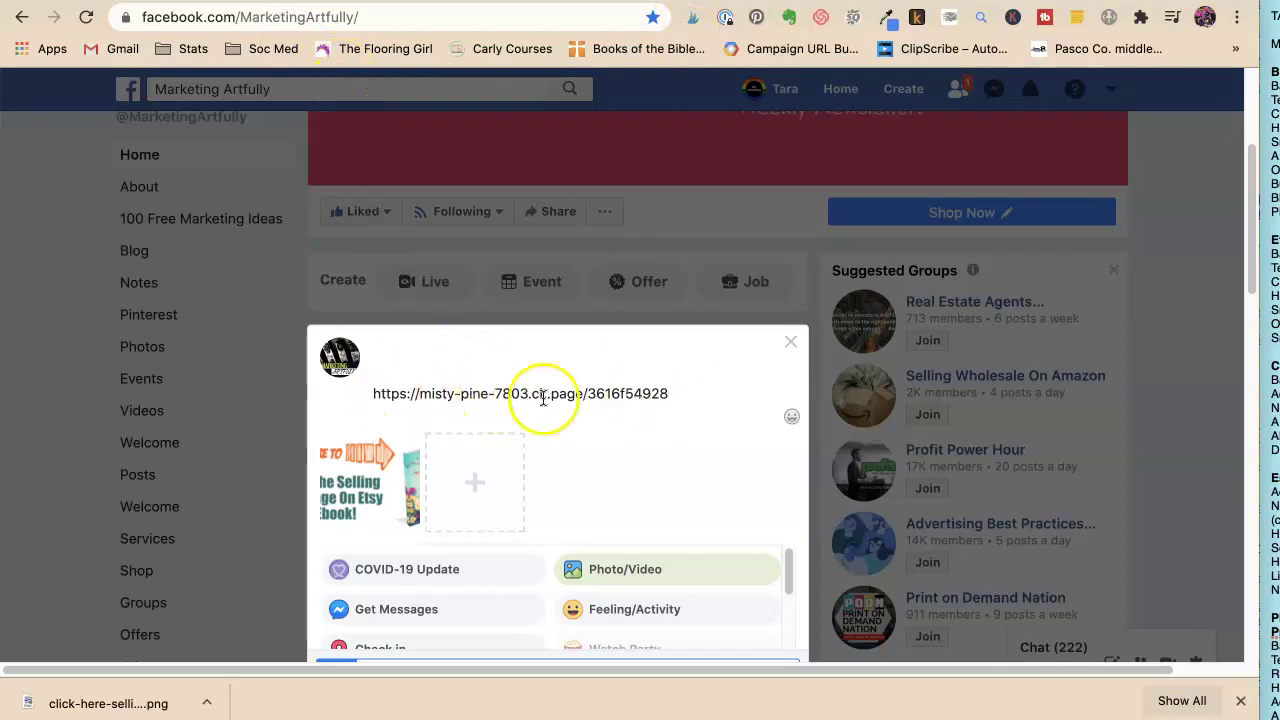
pyautogui.click(466, 350)
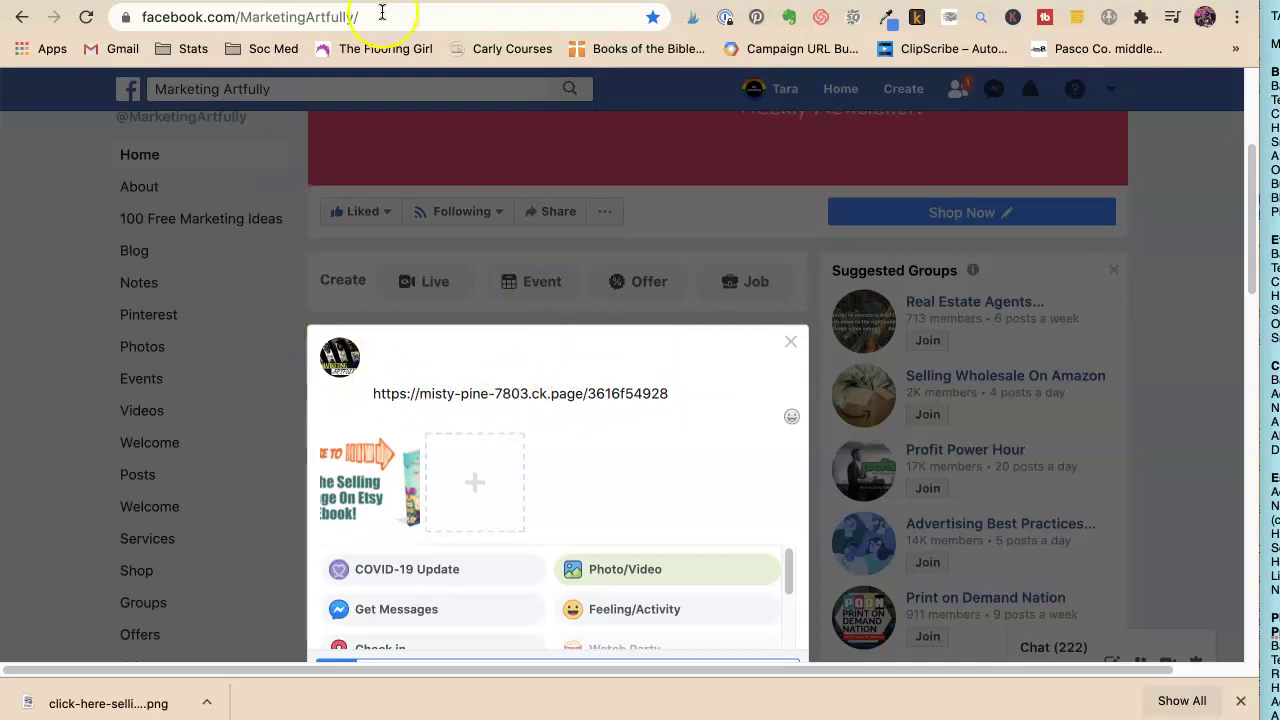
# Copy the landing page headline and paste it as the post's opening line
pyautogui.click(518, 22)
pyautogui.write('misty-pine-7803.ck.page/3616f54928')
pyautogui.press('Return')
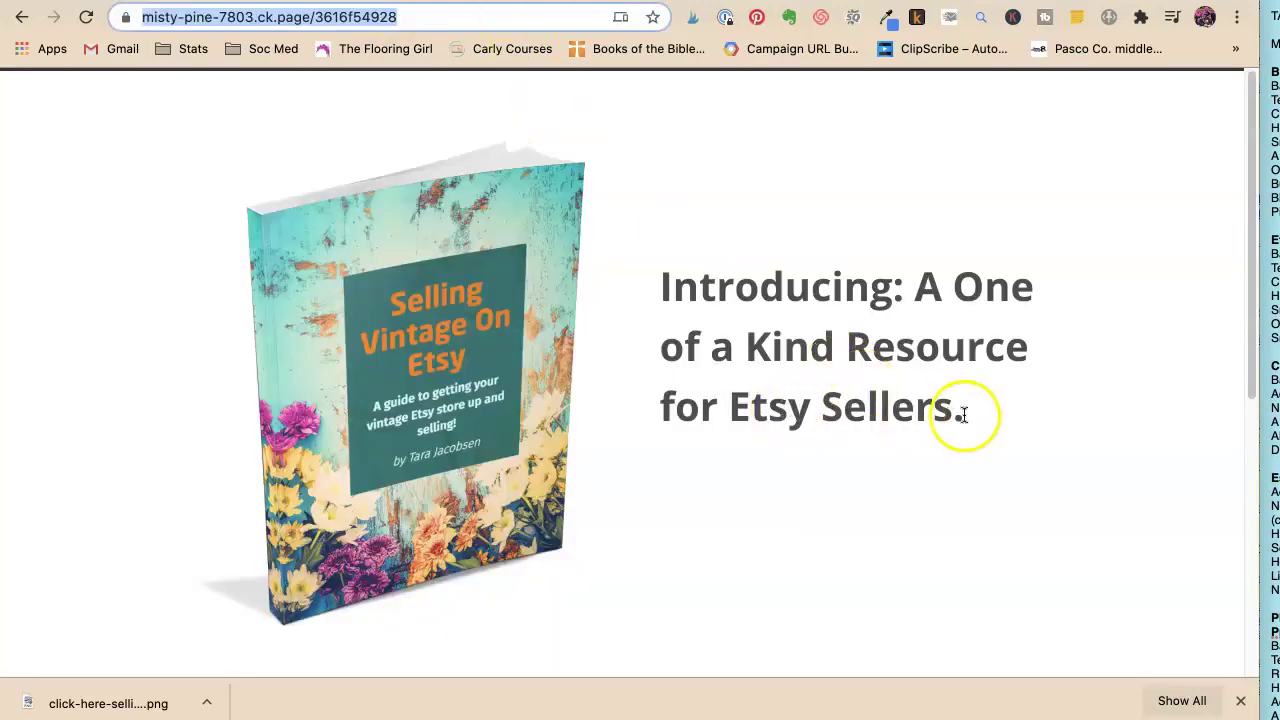
pyautogui.moveTo(960, 412)
pyautogui.mouseDown()
pyautogui.moveTo(715, 330)
pyautogui.moveTo(643, 291)
pyautogui.mouseUp()
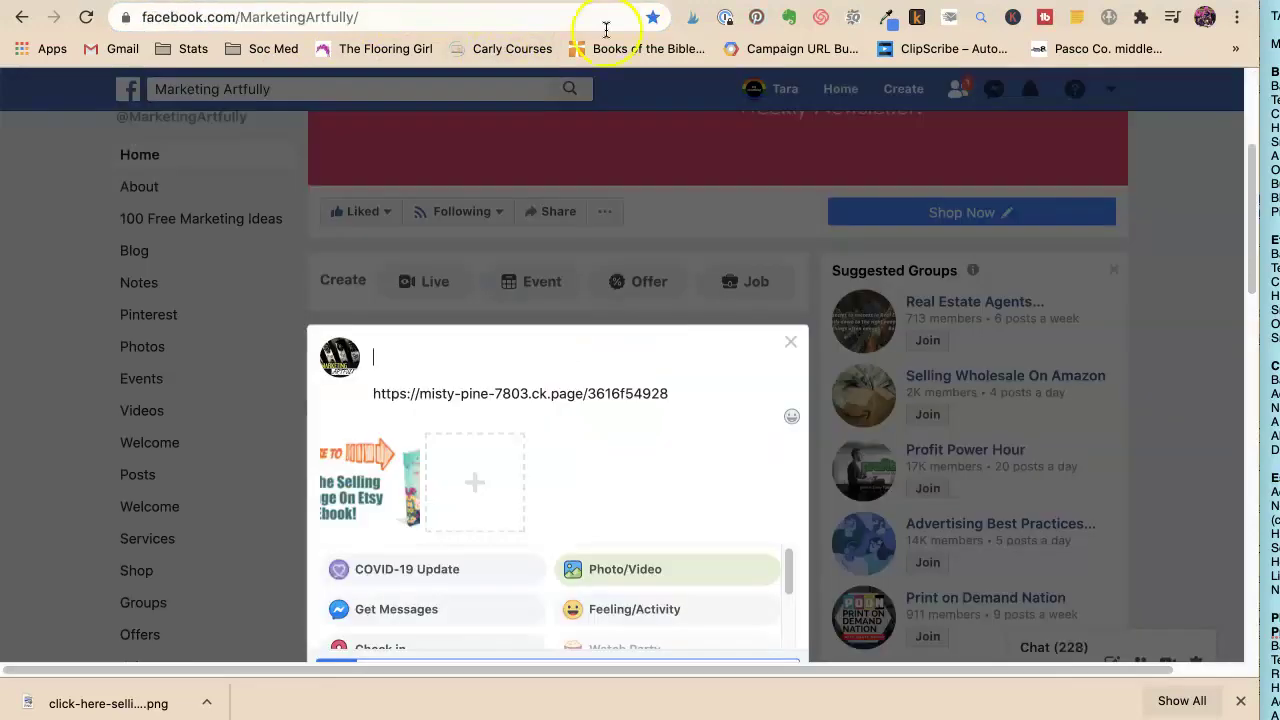
pyautogui.write('Introducing: A One of a Kind Resource for Etsy Sellers.')
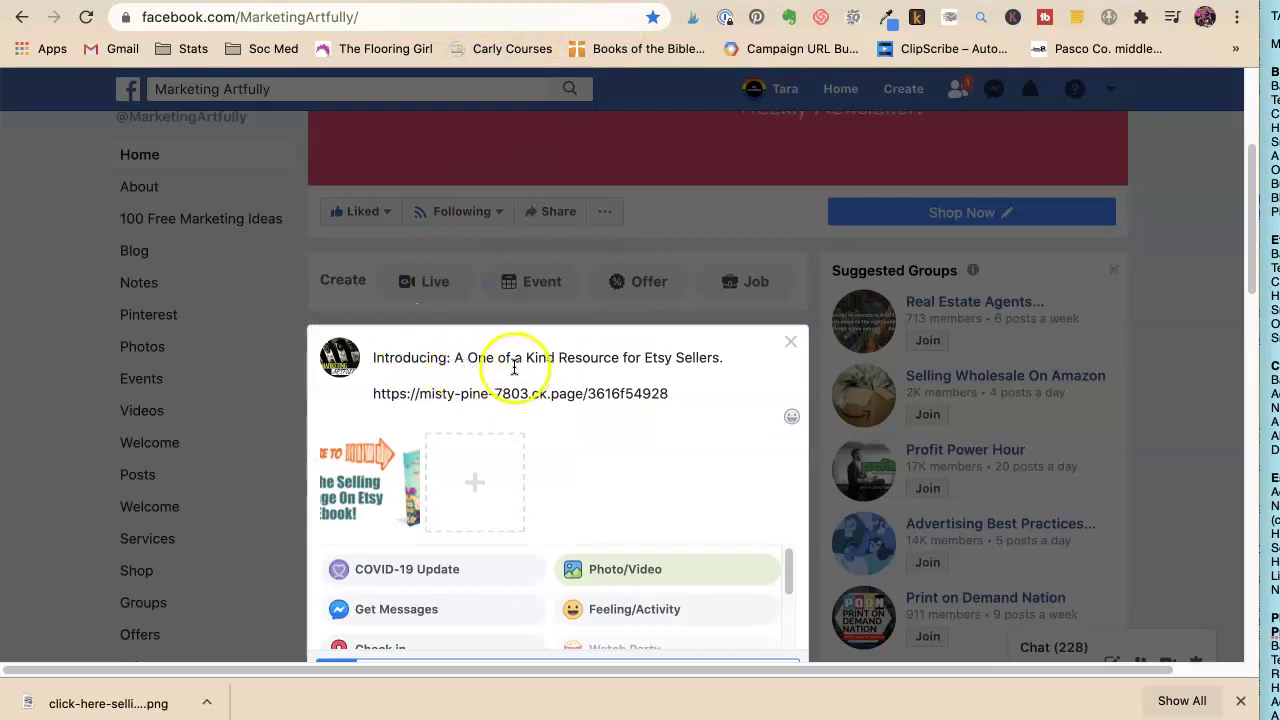
# Insert 'Vintage' before Etsy and add '!' after Sellers in the post text
pyautogui.click(645, 358)
pyautogui.write('Vintage')
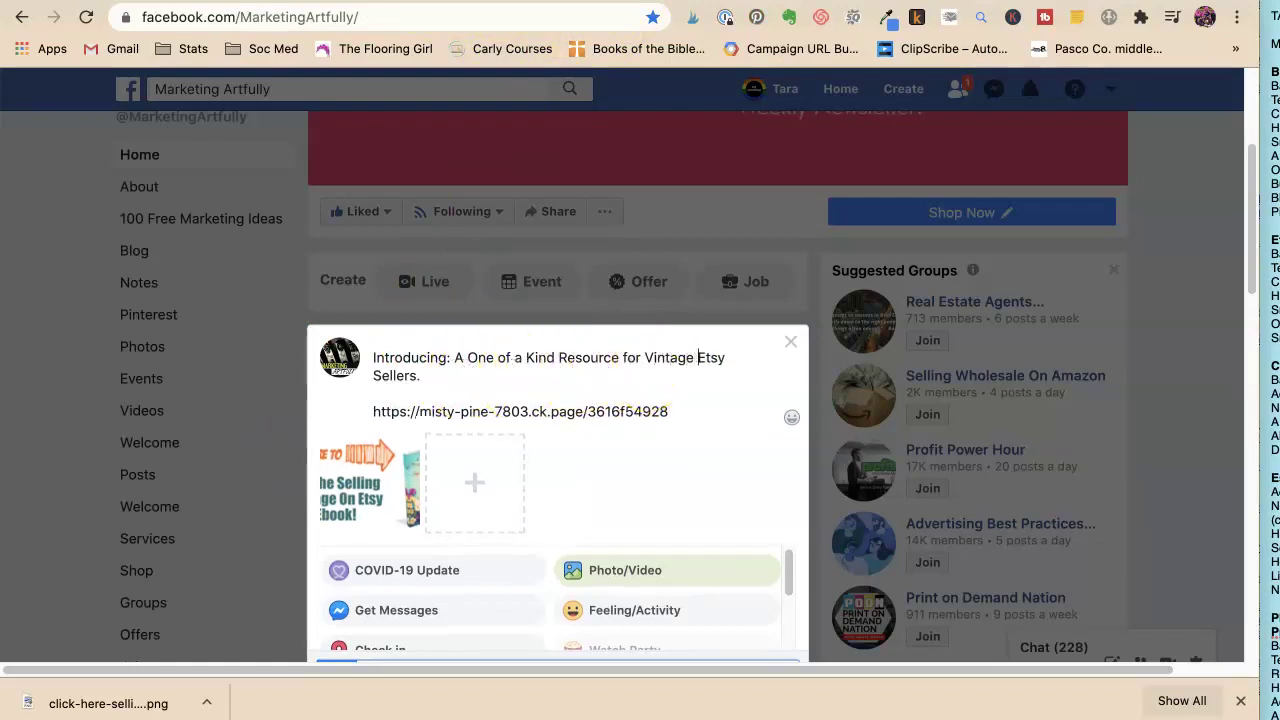
pyautogui.click(446, 375)
pyautogui.write('!')
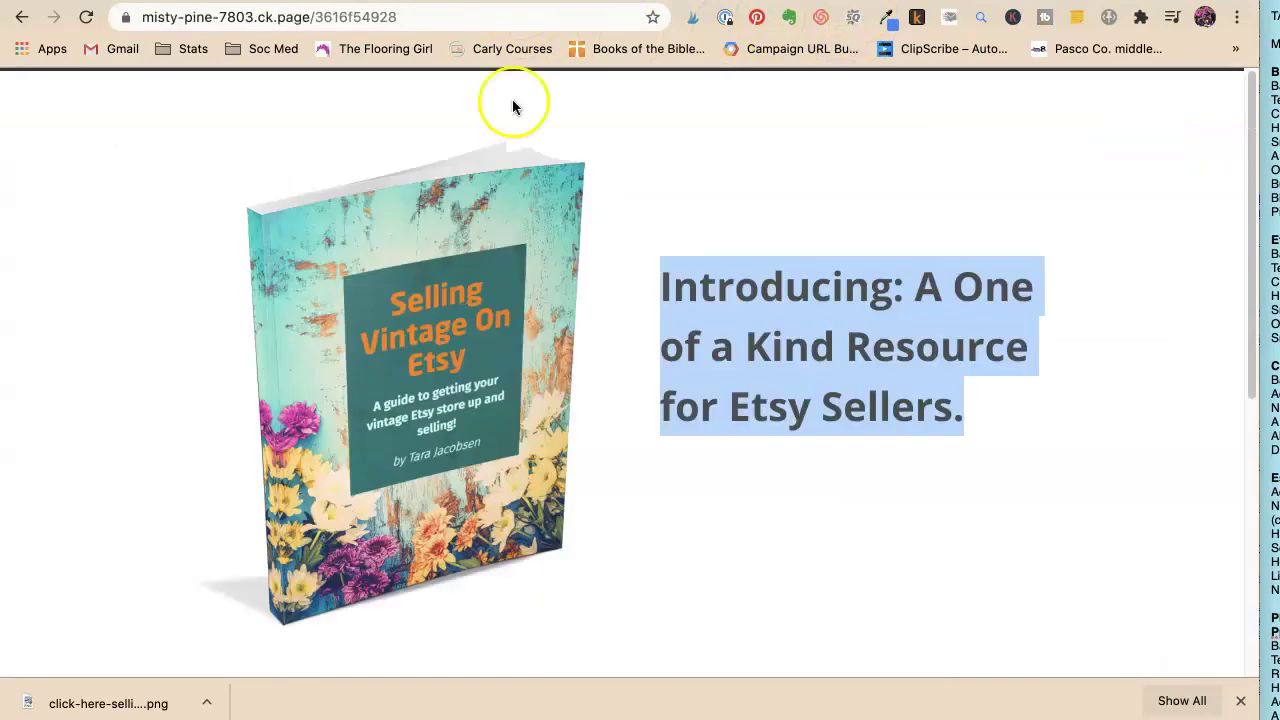
# Copy the ebook guide tagline from the landing page and paste it after 'Sellers!'
pyautogui.scroll(-5, 714, 323)
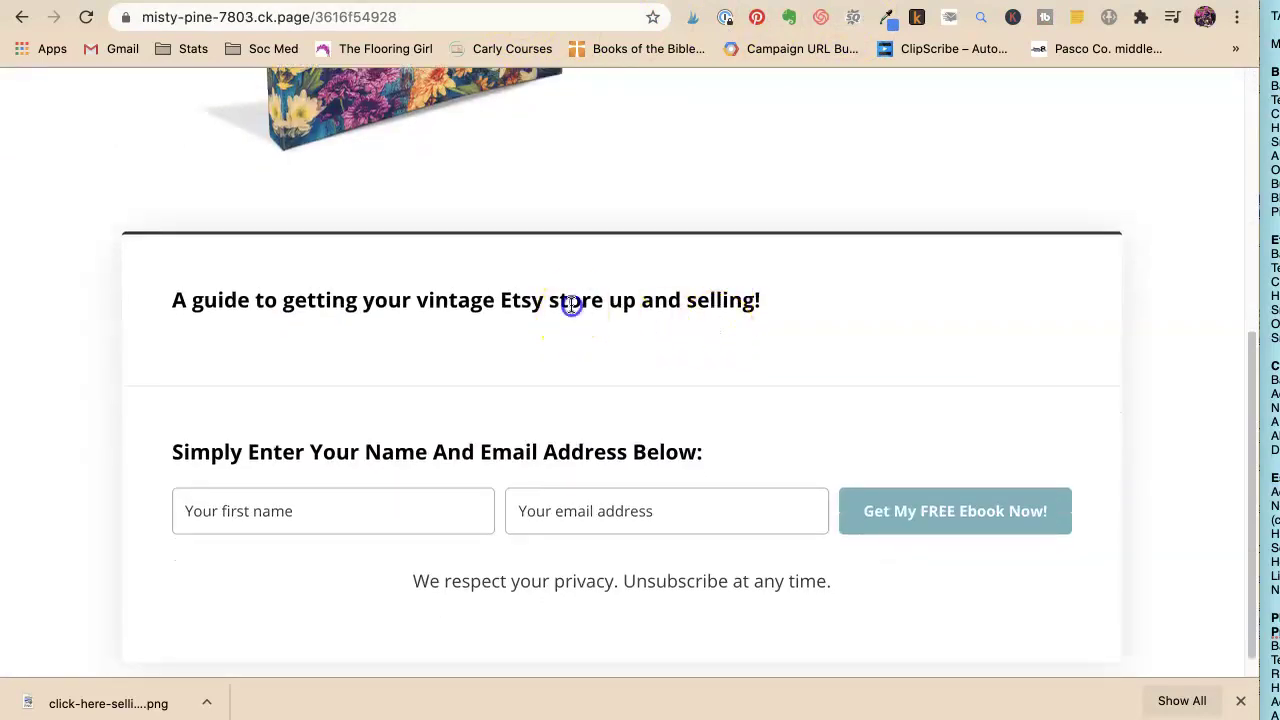
pyautogui.tripleClick(572, 305)
pyautogui.hotkey('ctrl', 'c')
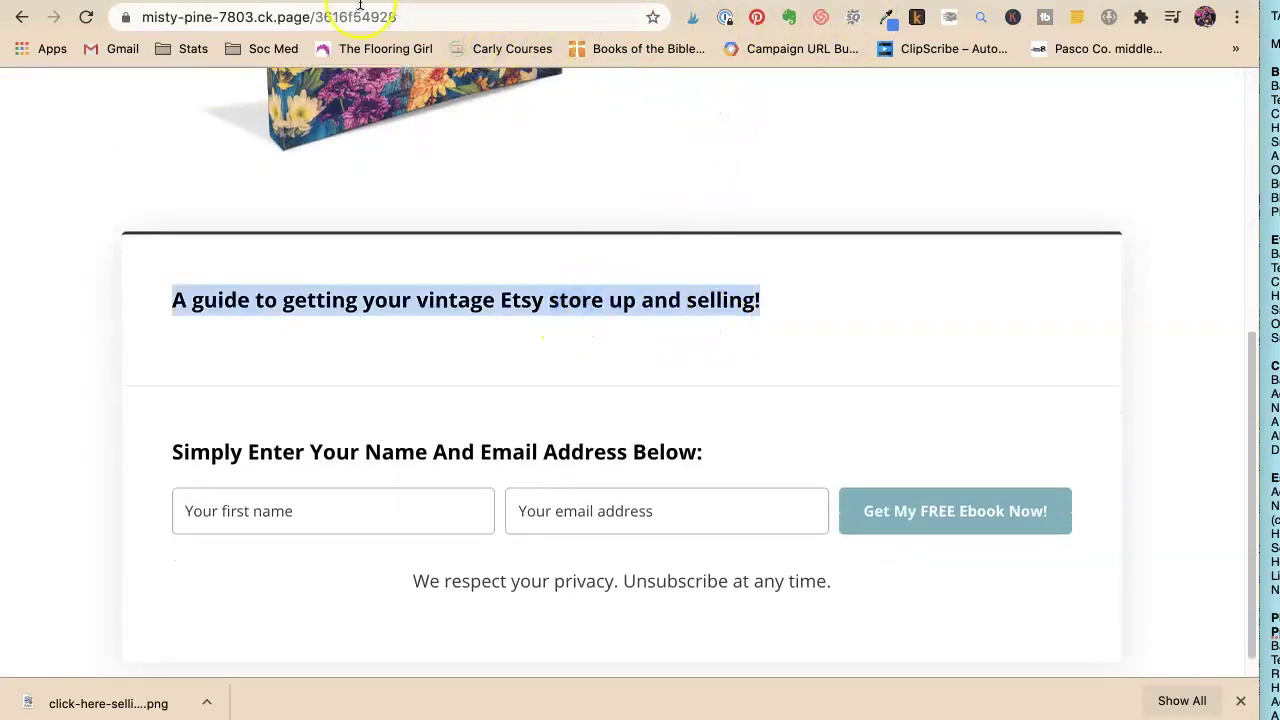
pyautogui.click(722, 4)
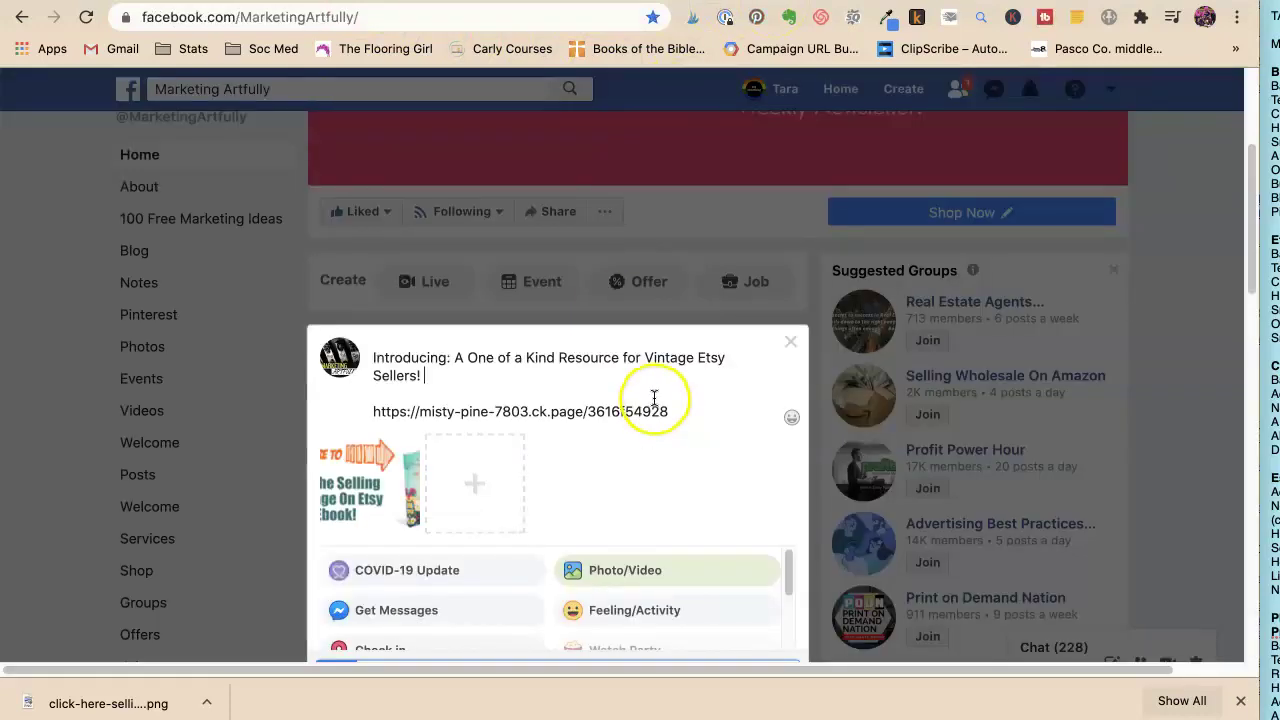
pyautogui.hotkey('ctrl', 'v')
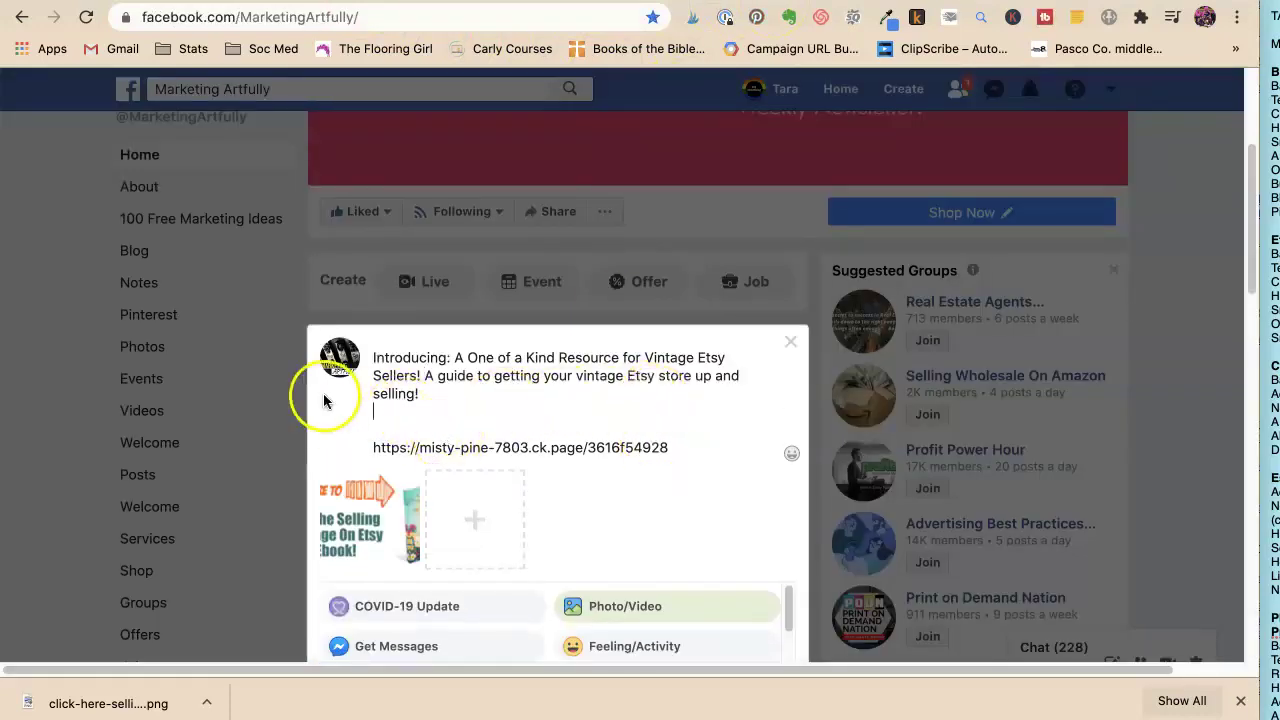
pyautogui.press('BackSpace')
# Publish the post to the Marketing Artfully page and close the composer
pyautogui.scroll(-2, 560, 457)
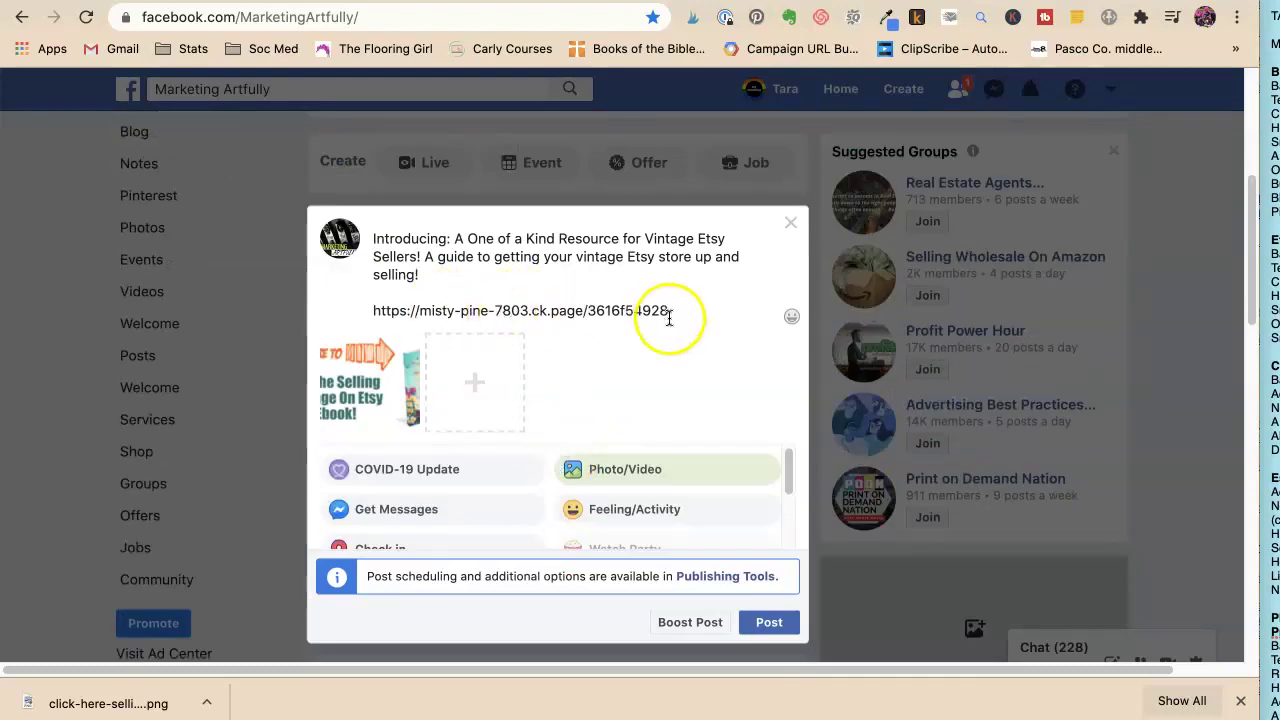
pyautogui.click(751, 627)
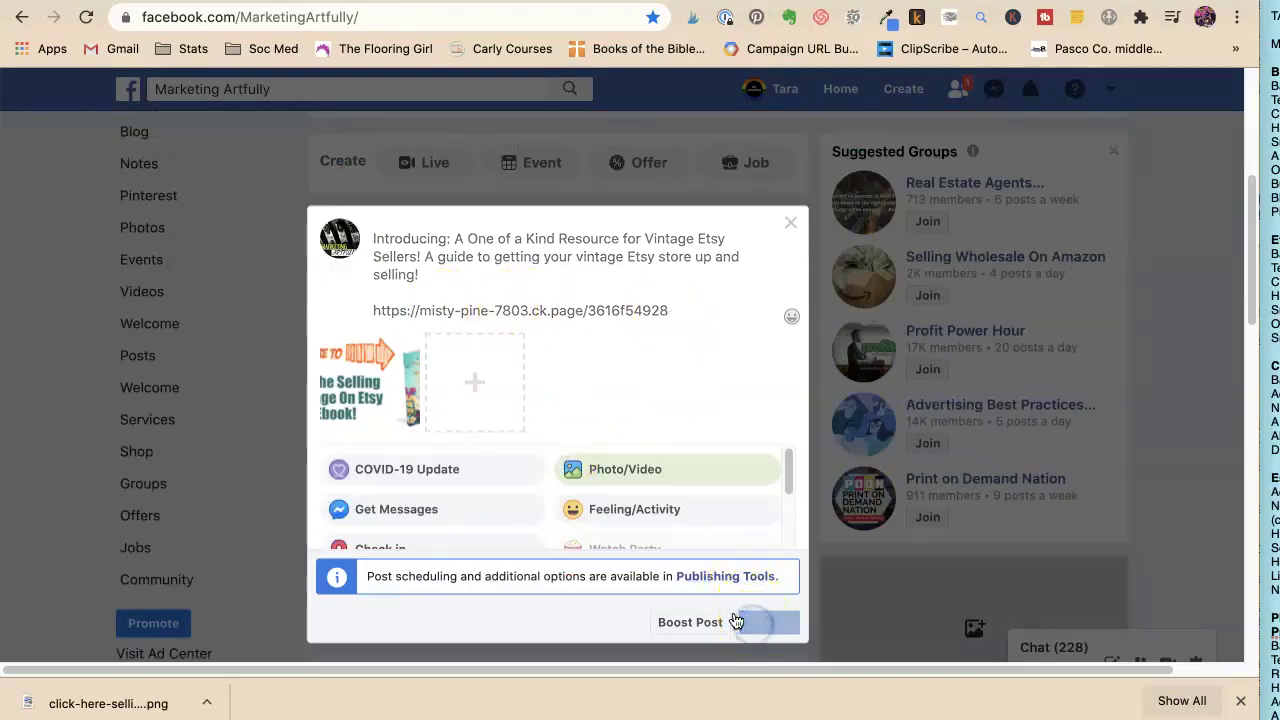
pyautogui.click(830, 570)
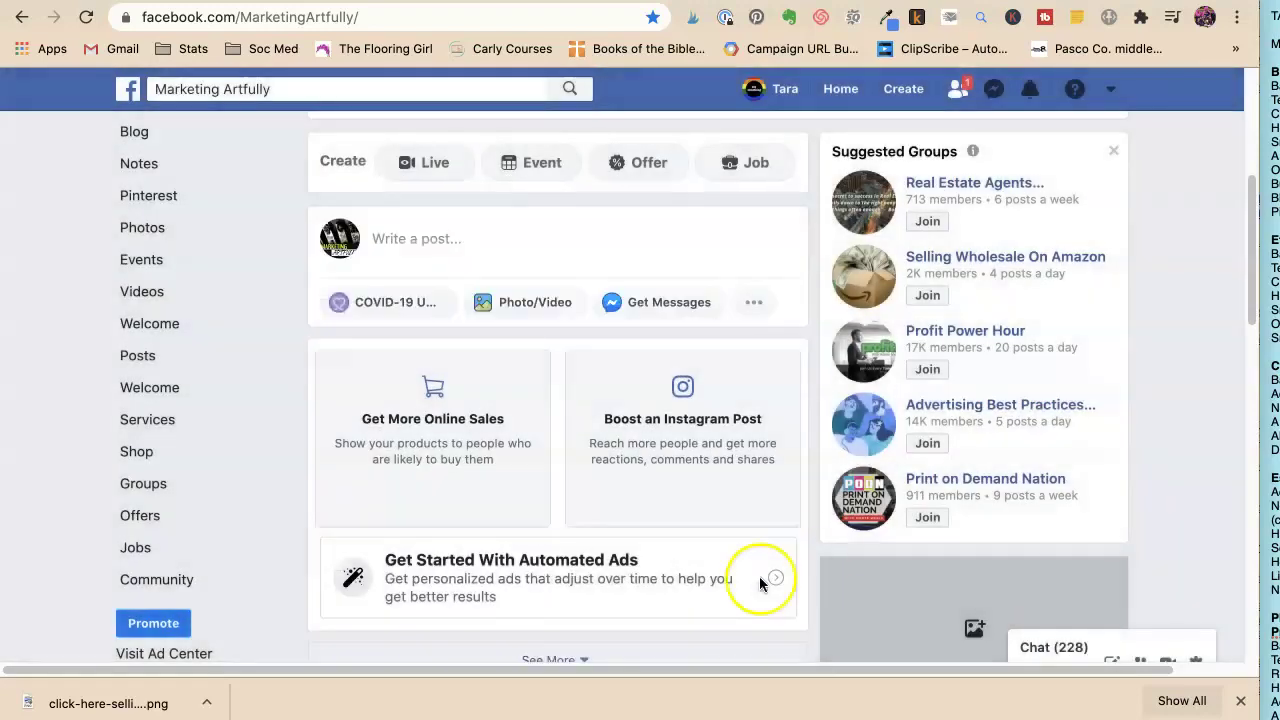
pyautogui.scroll(-3, 402, 456)
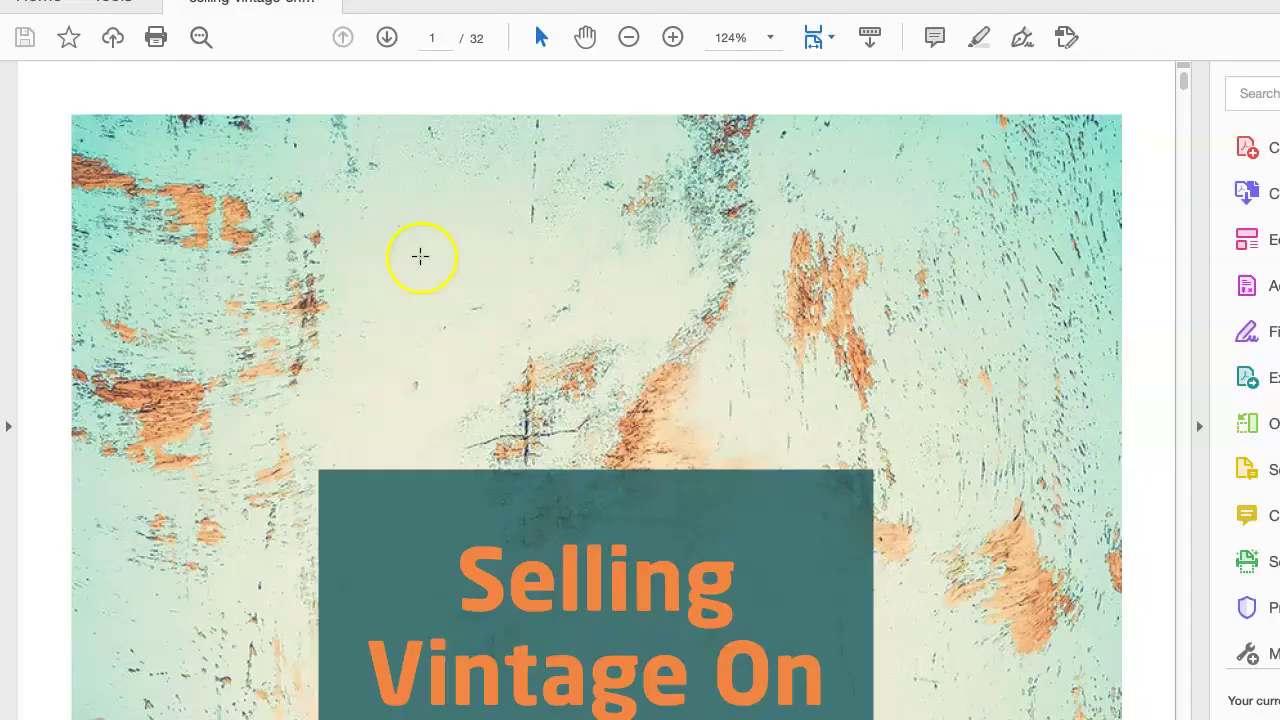
# Scroll the Selling Vintage On Etsy ebook from its cover to the page 23 Marmalead screenshot
pyautogui.scroll(-2, 451, 271)
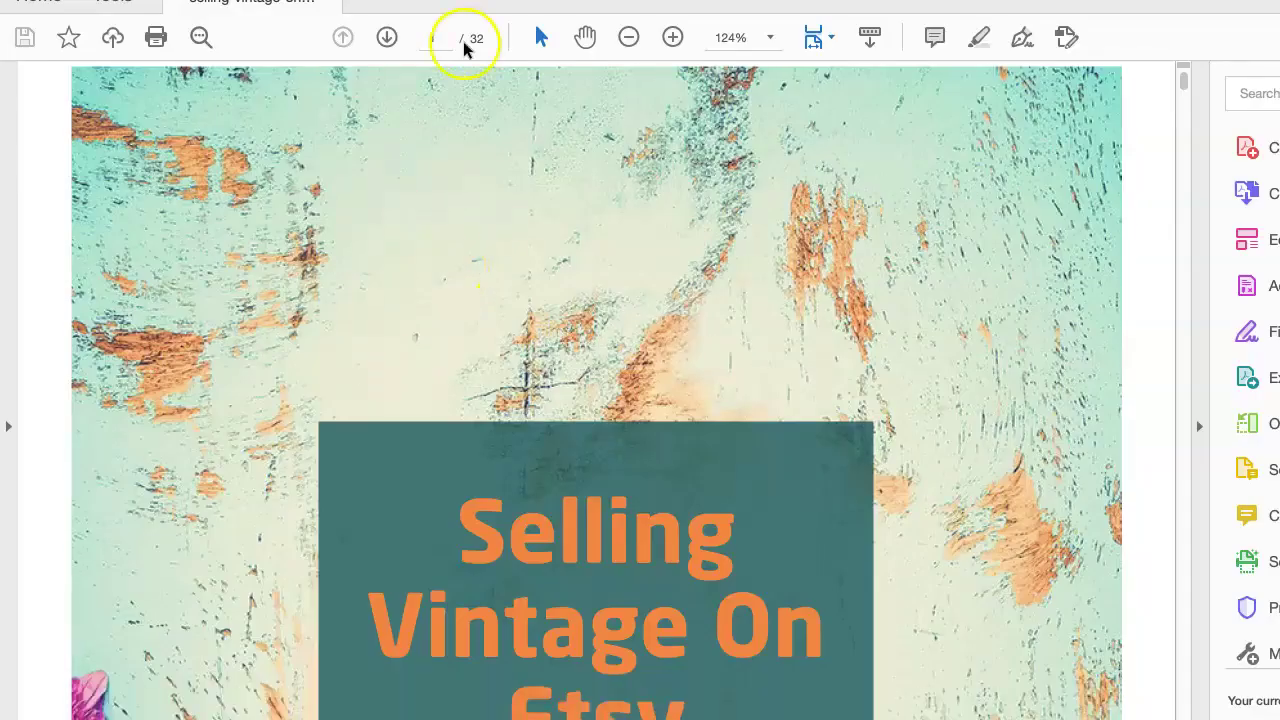
pyautogui.scroll(-5, 562, 177)
pyautogui.scroll(-5, 562, 177)
pyautogui.scroll(-8, 562, 177)
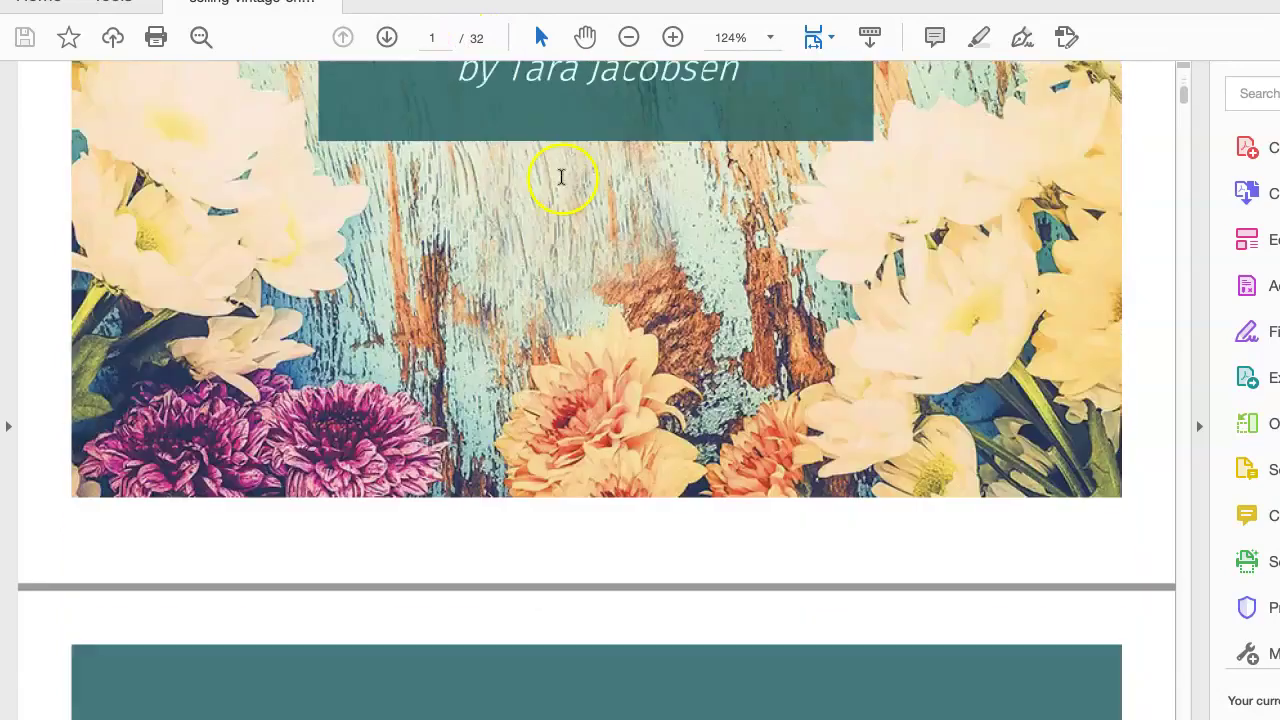
pyautogui.scroll(-4, 562, 177)
pyautogui.scroll(-5, 560, 175)
pyautogui.scroll(-3, 560, 175)
pyautogui.scroll(-2, 560, 175)
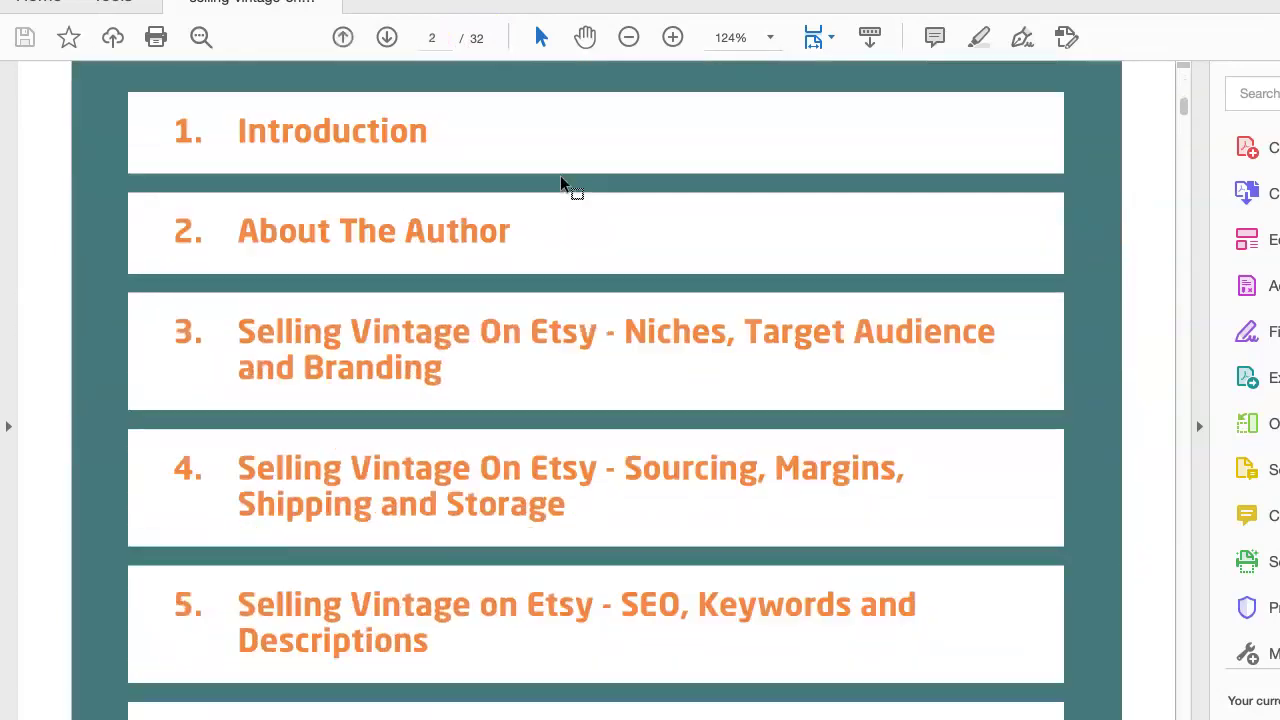
pyautogui.scroll(-1, 560, 175)
pyautogui.scroll(-4, 560, 183)
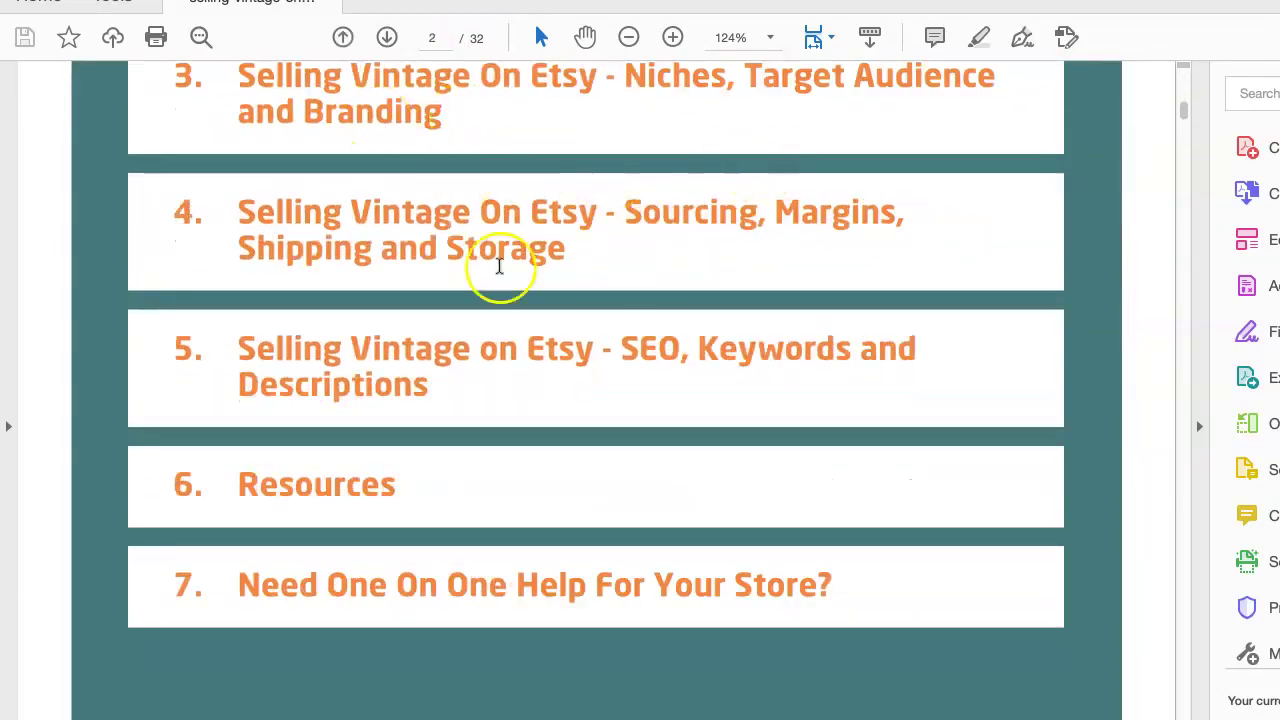
pyautogui.scroll(-8, 570, 298)
pyautogui.scroll(-8, 578, 290)
pyautogui.scroll(-8, 578, 290)
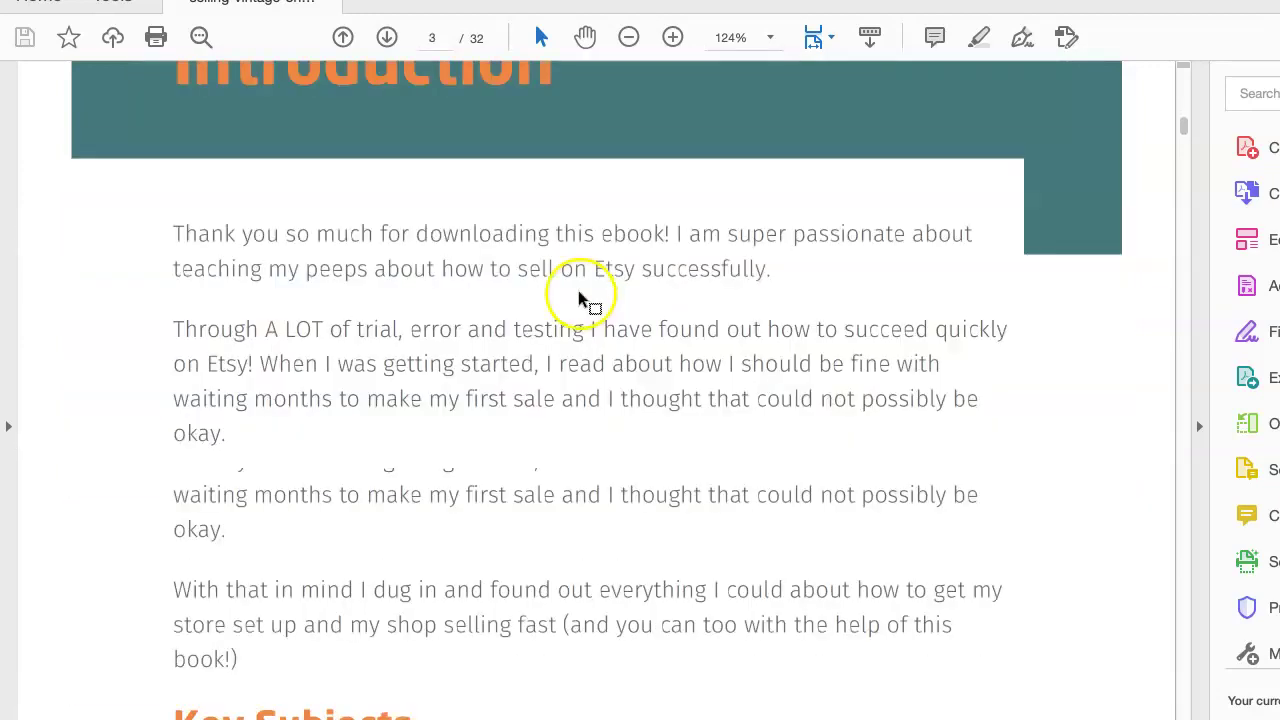
pyautogui.scroll(-6, 578, 290)
pyautogui.scroll(-8, 578, 290)
pyautogui.scroll(-8, 578, 290)
pyautogui.scroll(-10, 578, 290)
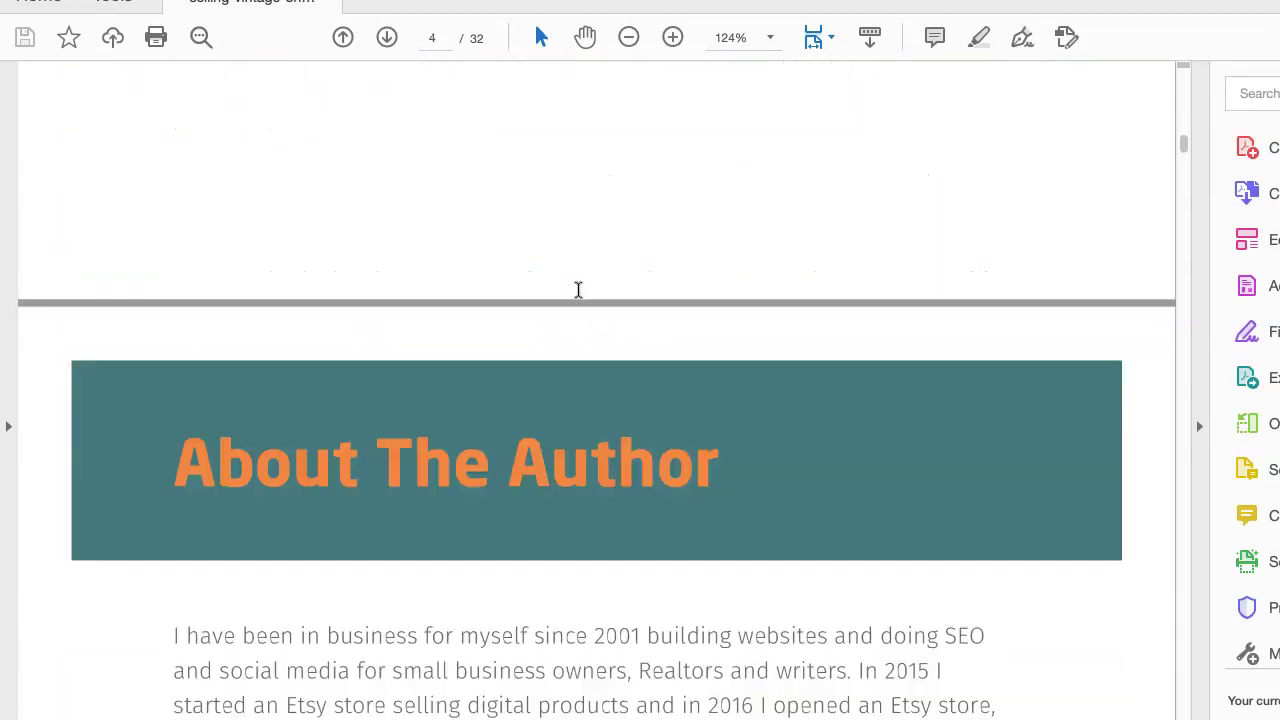
pyautogui.scroll(-5, 577, 296)
pyautogui.scroll(-8, 578, 292)
pyautogui.scroll(-10, 578, 292)
pyautogui.scroll(-10, 578, 292)
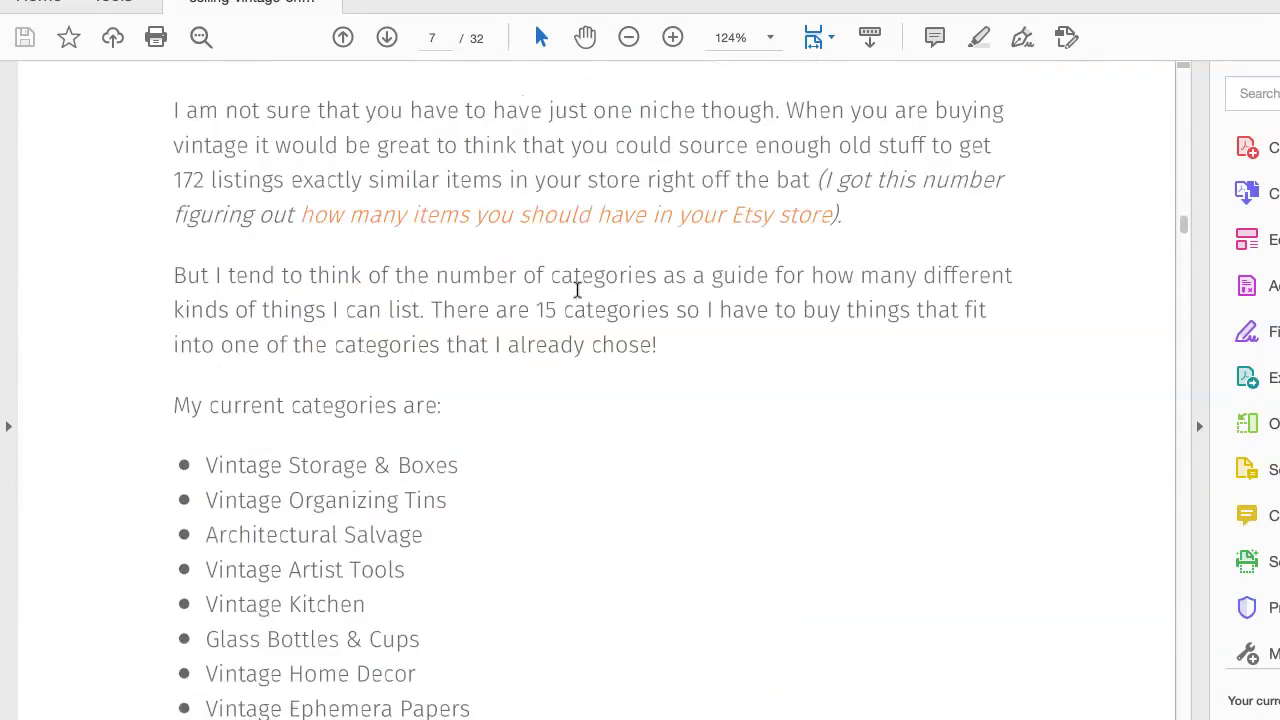
pyautogui.scroll(-5, 577, 289)
pyautogui.scroll(-9, 577, 289)
pyautogui.scroll(-9, 577, 289)
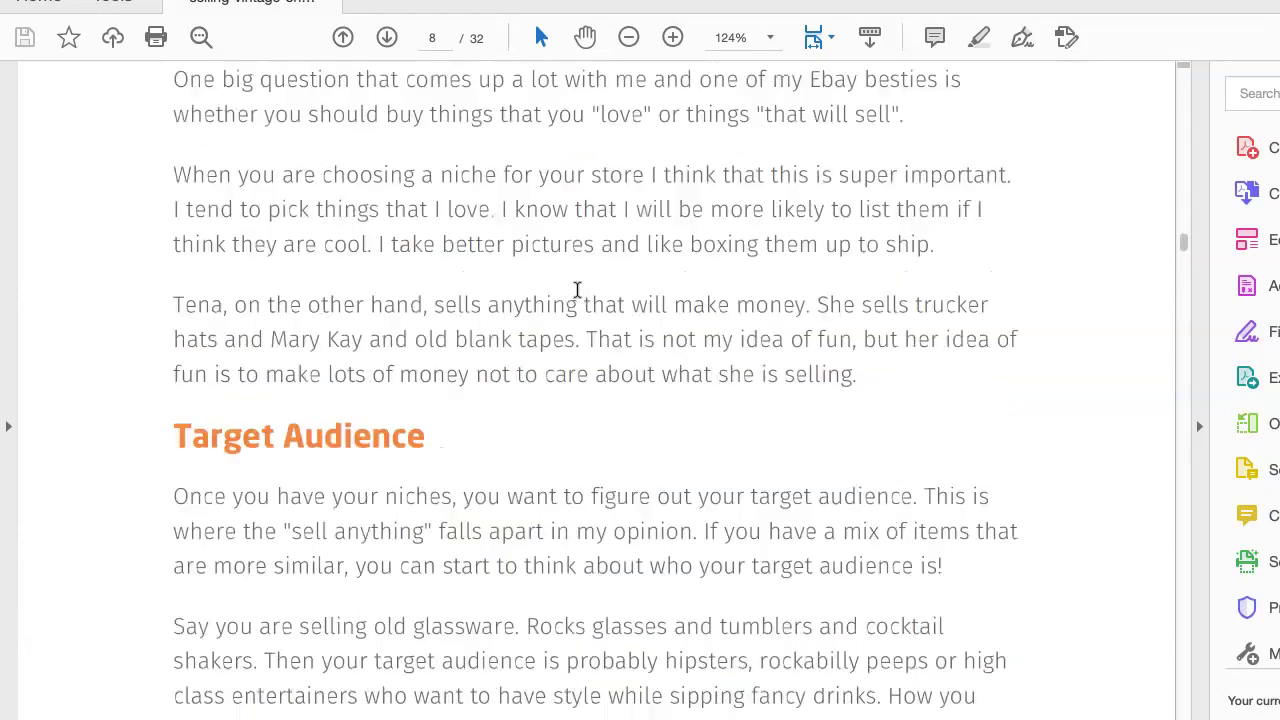
pyautogui.scroll(-7, 577, 289)
pyautogui.scroll(-9, 577, 289)
pyautogui.scroll(-8, 577, 289)
pyautogui.scroll(-10, 577, 289)
pyautogui.scroll(-7, 577, 289)
pyautogui.scroll(-4, 577, 289)
pyautogui.scroll(-4, 577, 289)
pyautogui.scroll(-4, 577, 289)
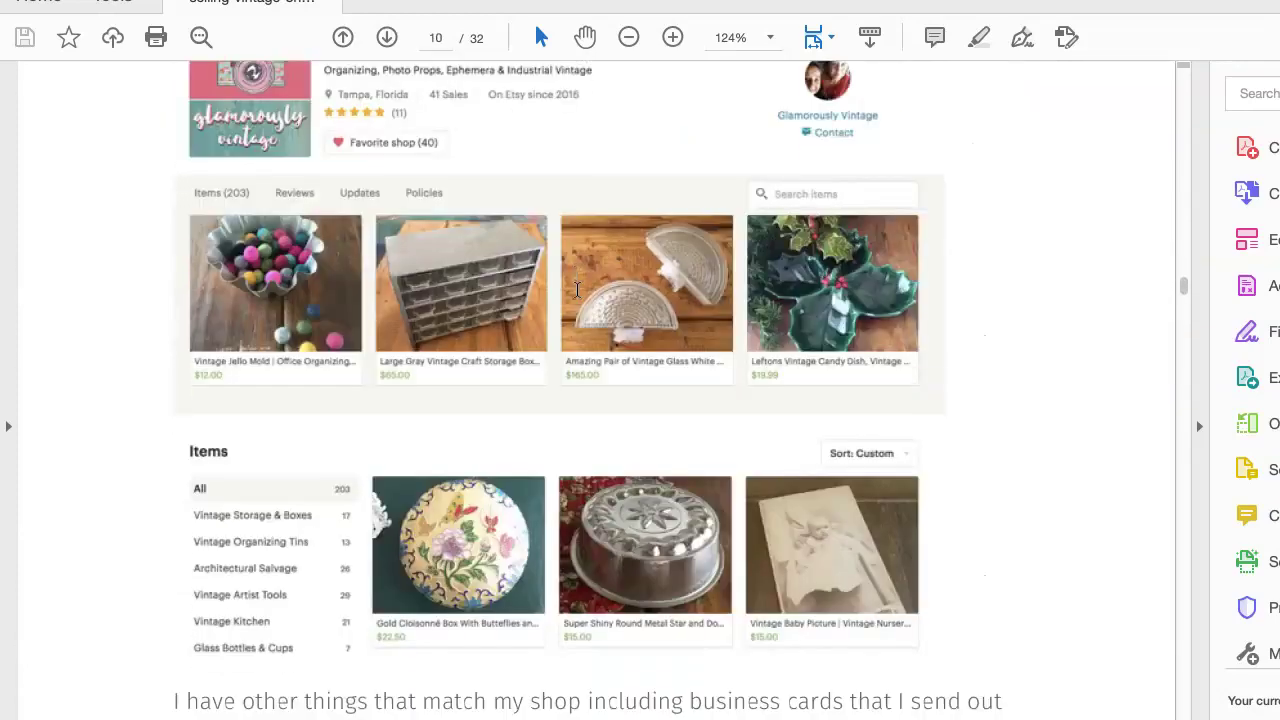
pyautogui.scroll(-6, 577, 289)
pyautogui.scroll(-6, 577, 289)
pyautogui.scroll(-10, 577, 289)
pyautogui.scroll(-5, 577, 289)
pyautogui.scroll(-5, 577, 289)
pyautogui.scroll(-4, 577, 289)
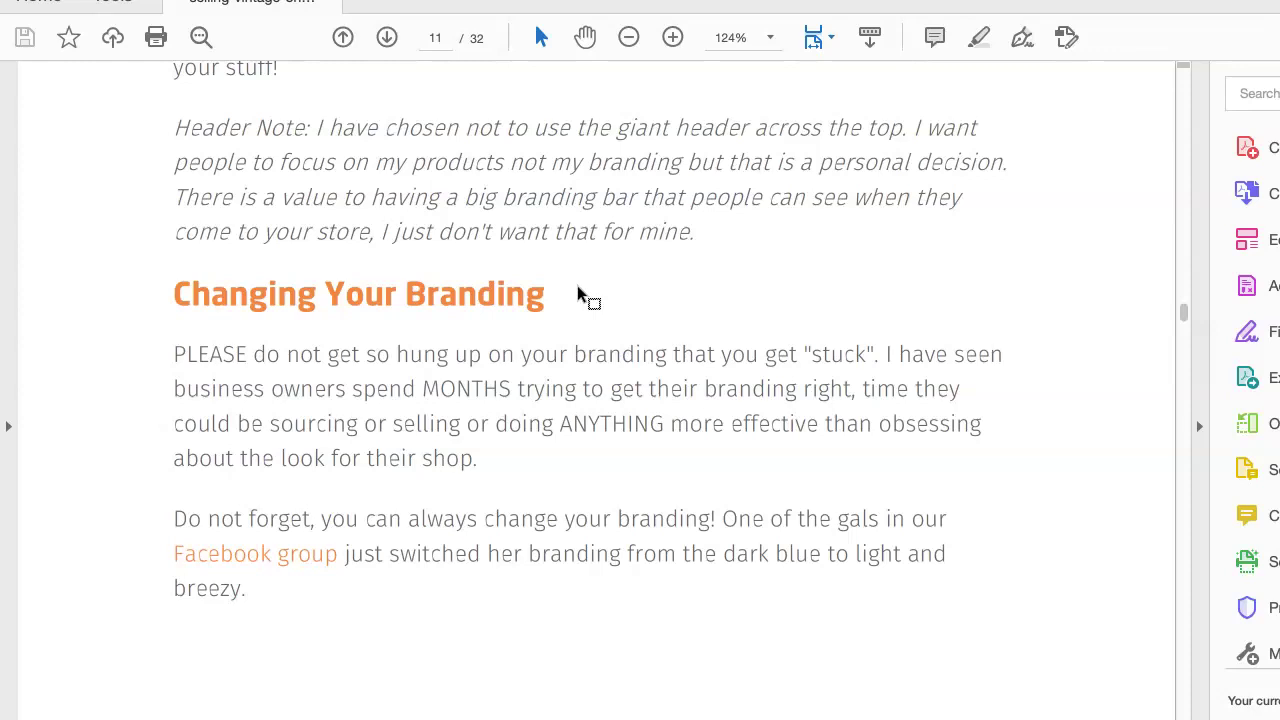
pyautogui.scroll(-1, 577, 285)
pyautogui.scroll(-1, 577, 285)
pyautogui.scroll(-1, 577, 285)
pyautogui.scroll(-2, 577, 285)
pyautogui.scroll(-1, 577, 285)
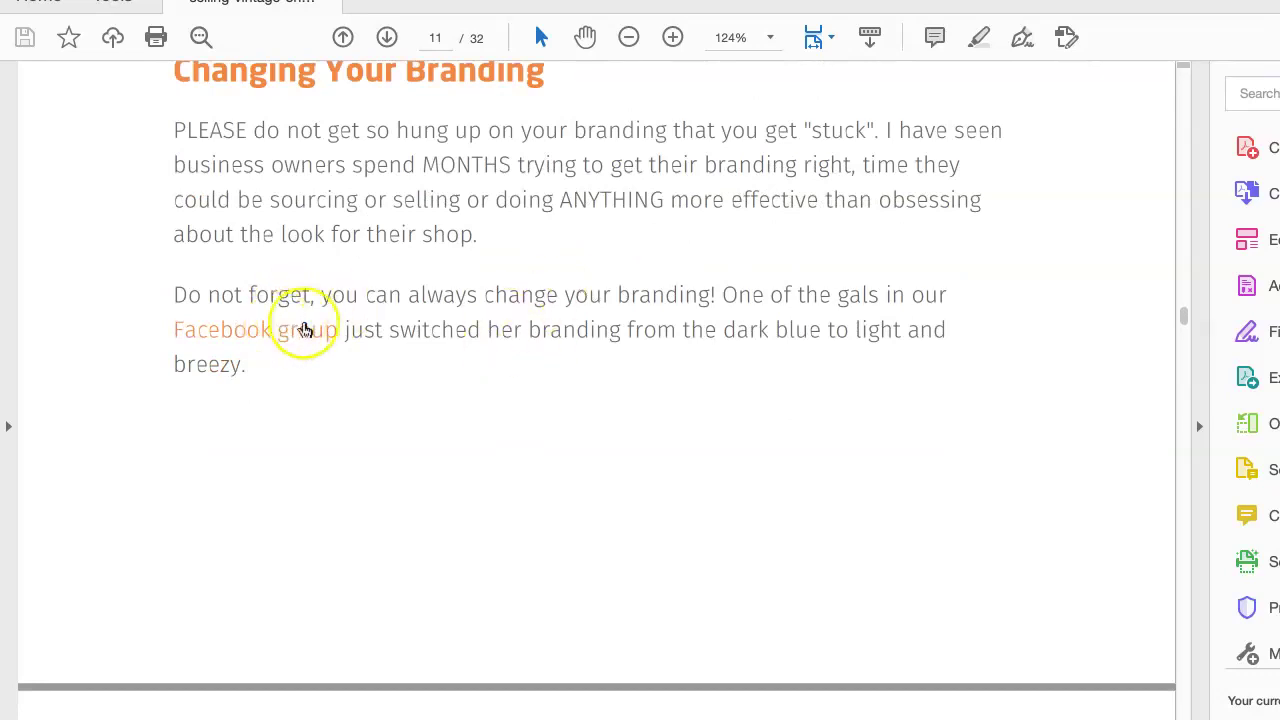
pyautogui.scroll(-2, 588, 300)
pyautogui.scroll(-8, 588, 290)
pyautogui.scroll(-4, 588, 300)
pyautogui.scroll(-5, 589, 301)
pyautogui.scroll(-10, 588, 302)
pyautogui.scroll(-6, 586, 305)
pyautogui.scroll(-12, 586, 305)
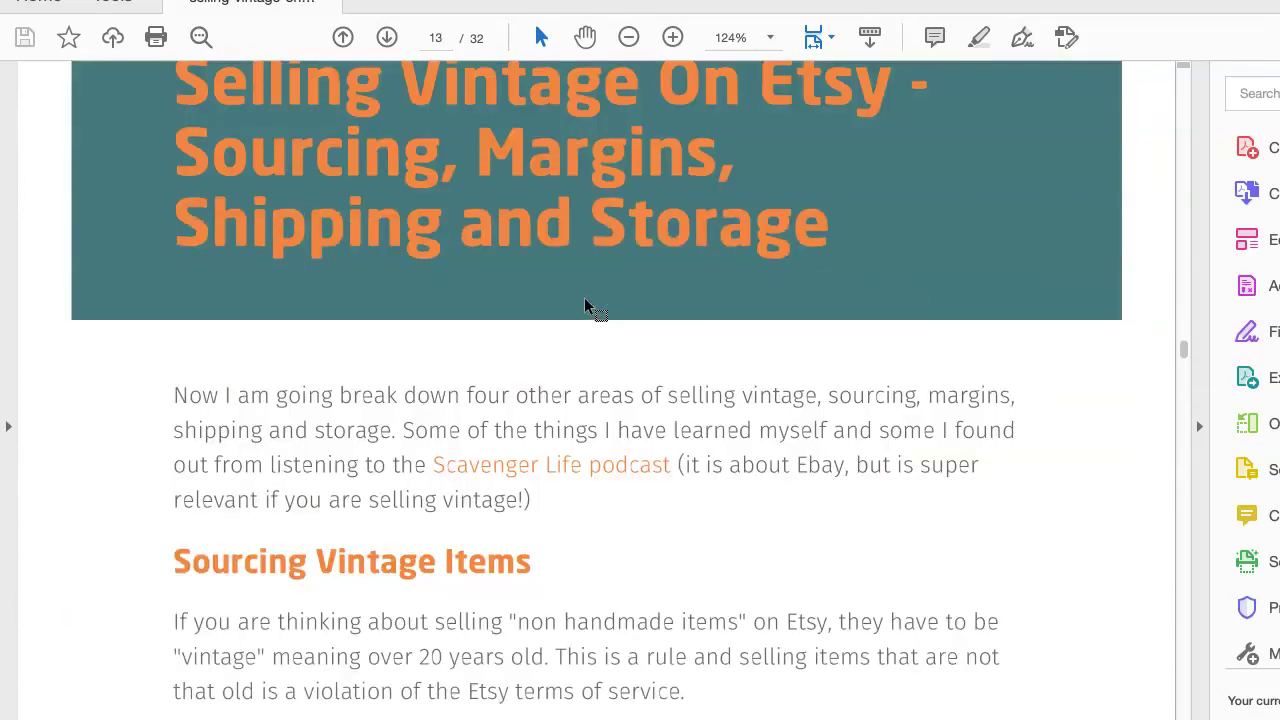
pyautogui.scroll(-3, 585, 305)
pyautogui.scroll(-2, 585, 305)
pyautogui.scroll(-12, 585, 305)
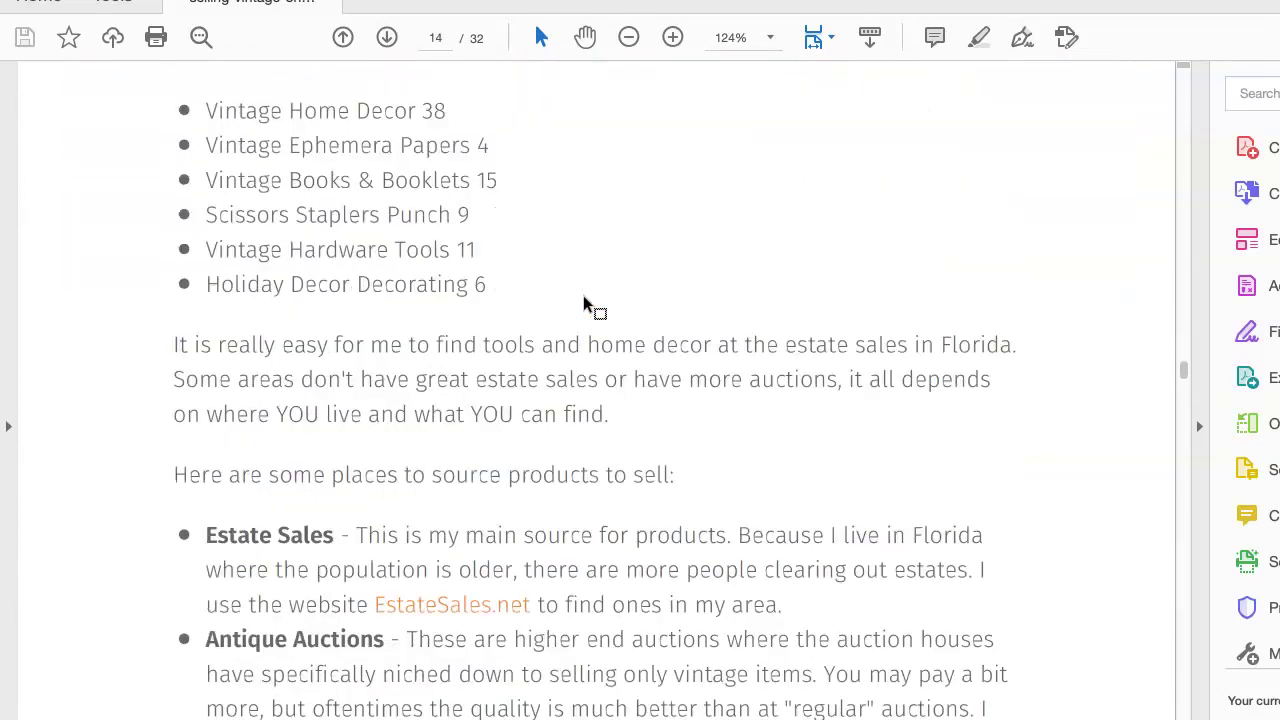
pyautogui.scroll(-12, 585, 305)
pyautogui.scroll(-4, 583, 295)
pyautogui.scroll(-1, 583, 295)
pyautogui.scroll(-4, 583, 295)
pyautogui.scroll(-3, 583, 295)
pyautogui.scroll(-2, 583, 296)
pyautogui.scroll(-1, 583, 296)
pyautogui.scroll(-7, 583, 296)
pyautogui.scroll(-1, 583, 296)
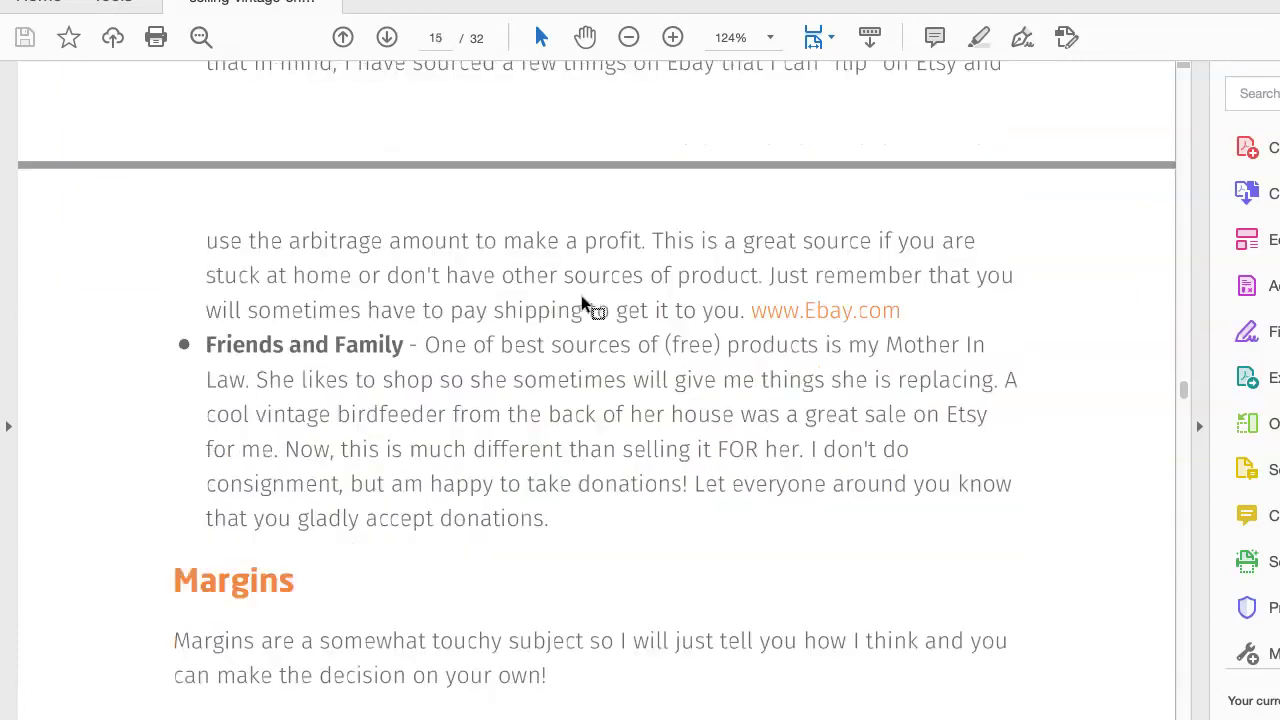
pyautogui.scroll(-2, 582, 300)
pyautogui.scroll(-2, 582, 300)
pyautogui.scroll(-5, 582, 300)
pyautogui.scroll(-12, 582, 300)
pyautogui.scroll(-15, 582, 300)
pyautogui.scroll(-3, 582, 300)
pyautogui.scroll(-3, 582, 300)
pyautogui.scroll(-5, 582, 300)
pyautogui.scroll(-1, 581, 303)
pyautogui.scroll(-1, 584, 305)
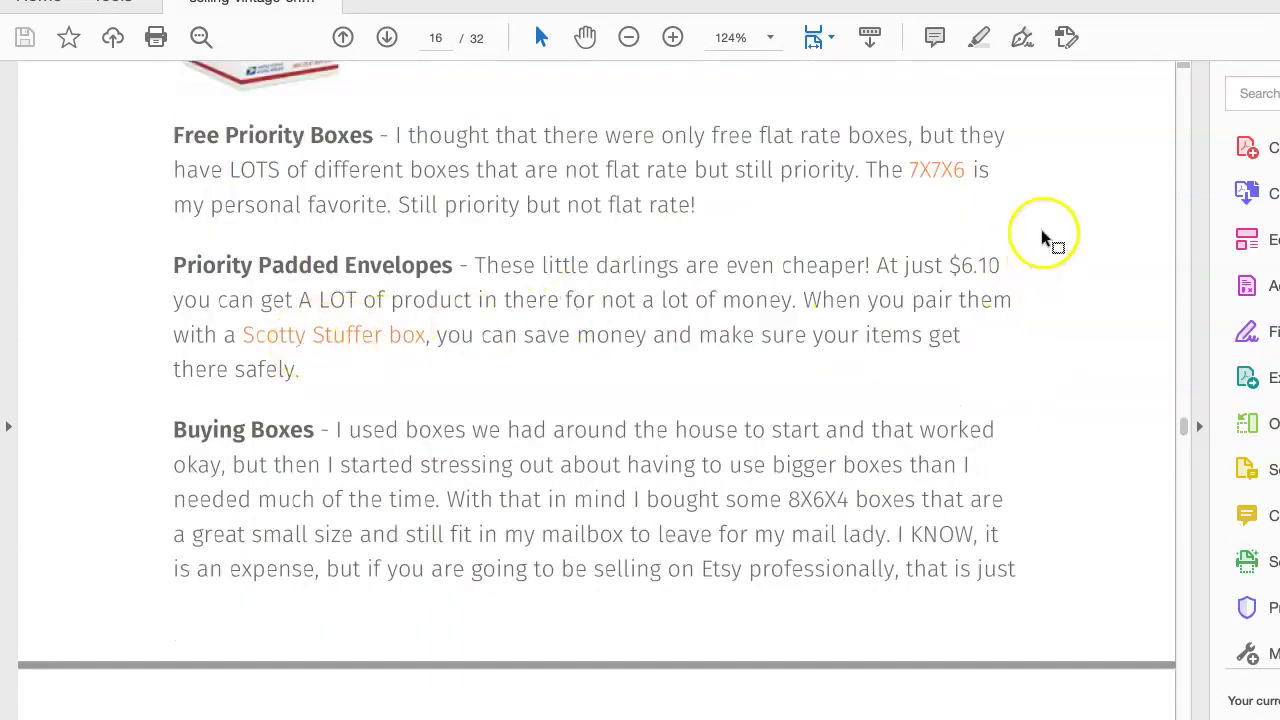
pyautogui.scroll(-4, 722, 259)
pyautogui.scroll(-8, 892, 233)
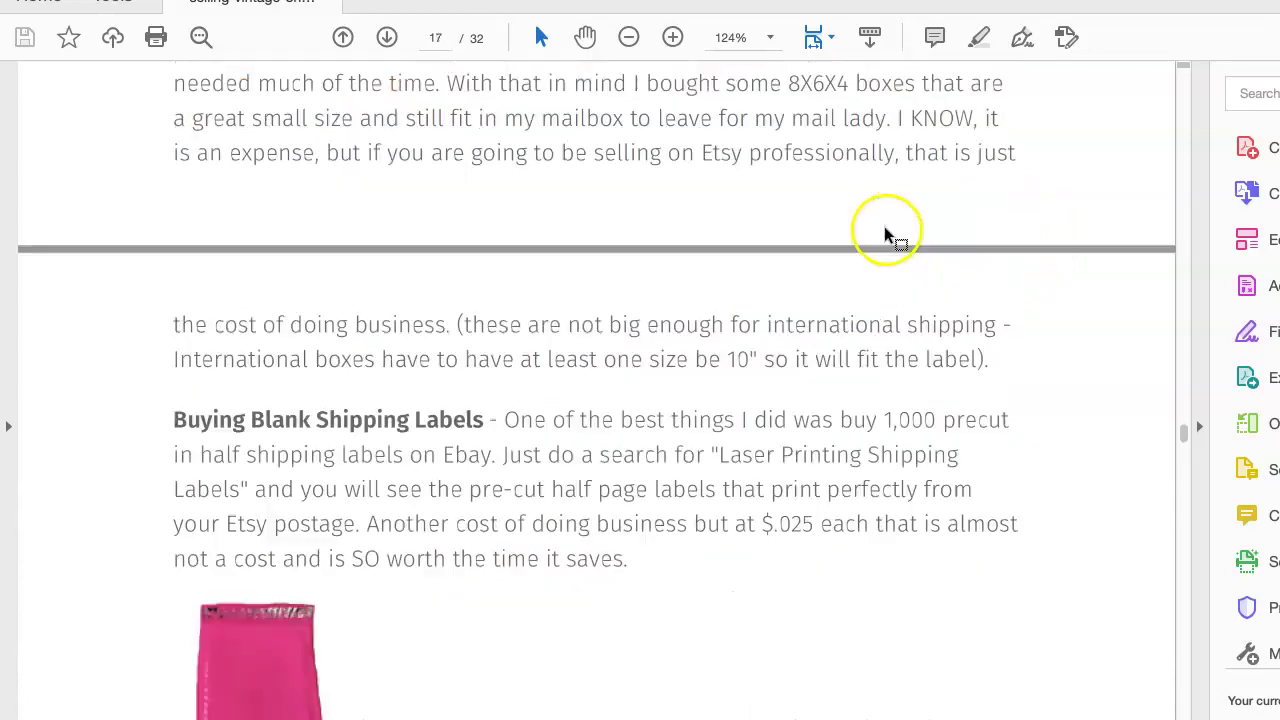
pyautogui.scroll(-4, 886, 236)
pyautogui.scroll(-8, 886, 236)
pyautogui.scroll(-7, 886, 236)
pyautogui.scroll(-10, 886, 236)
pyautogui.scroll(-2, 886, 236)
pyautogui.scroll(-10, 884, 230)
pyautogui.scroll(-9, 884, 230)
pyautogui.scroll(-9, 884, 230)
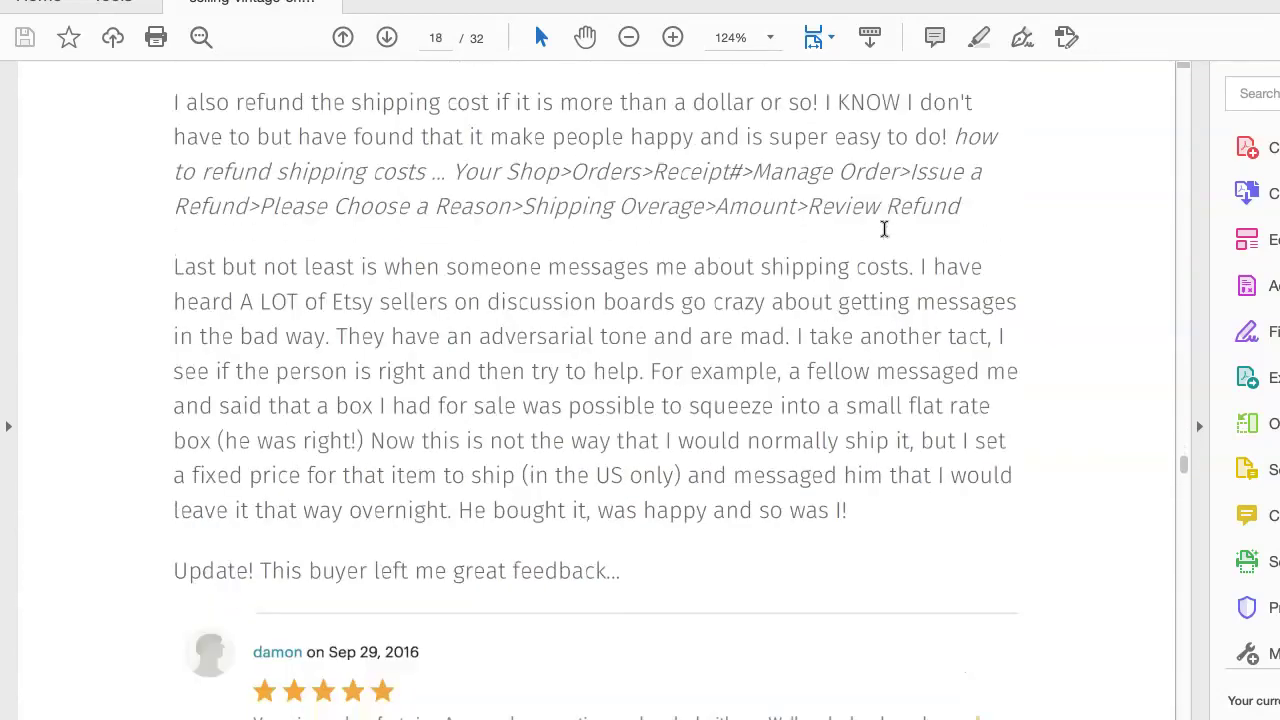
pyautogui.scroll(-7, 884, 230)
pyautogui.scroll(-8, 884, 230)
pyautogui.scroll(-7, 884, 230)
pyautogui.scroll(-9, 884, 229)
pyautogui.scroll(-7, 883, 226)
pyautogui.scroll(-9, 874, 229)
pyautogui.scroll(-4, 870, 226)
pyautogui.scroll(-8, 870, 222)
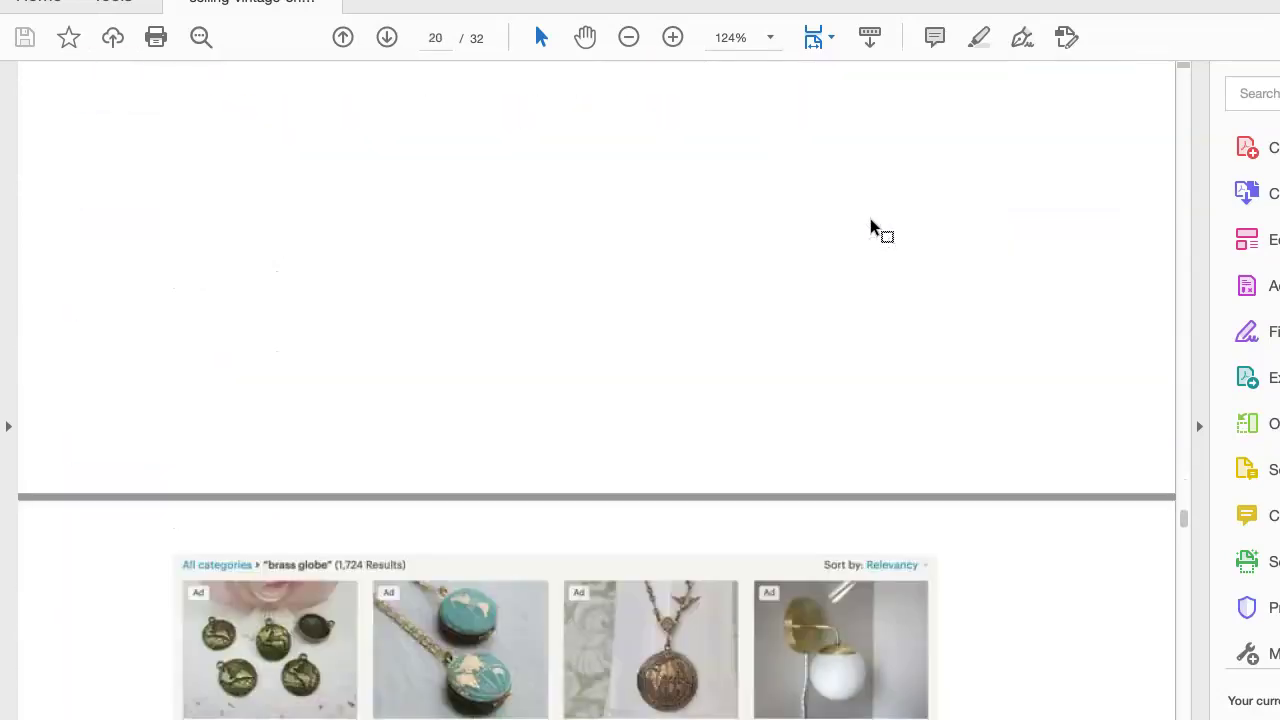
pyautogui.scroll(-8, 870, 222)
pyautogui.scroll(-6, 868, 222)
pyautogui.scroll(-3, 868, 222)
pyautogui.scroll(-5, 868, 226)
pyautogui.scroll(-2, 868, 226)
pyautogui.scroll(-8, 868, 226)
pyautogui.scroll(-3, 868, 226)
pyautogui.scroll(-8, 868, 228)
pyautogui.scroll(-5, 868, 224)
pyautogui.scroll(-10, 868, 222)
pyautogui.scroll(-8, 868, 220)
pyautogui.scroll(1, 870, 222)
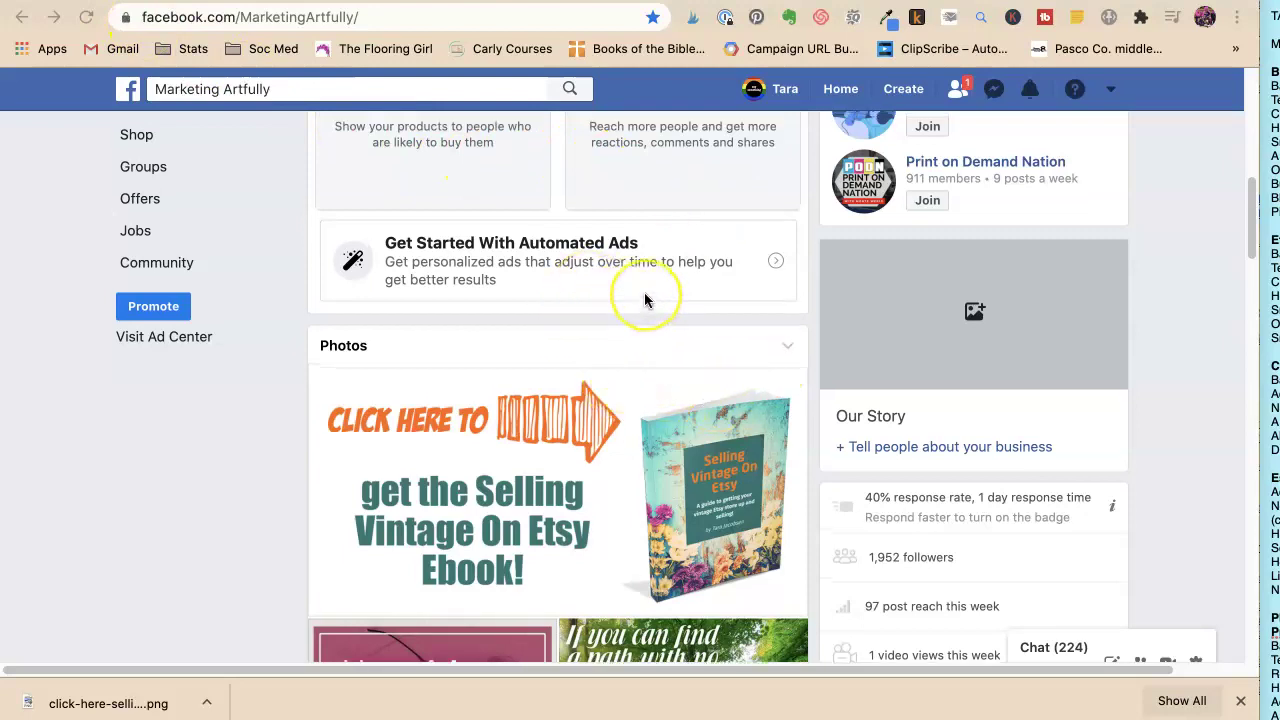
pyautogui.scroll(-4, 644, 292)
pyautogui.scroll(-2, 644, 292)
pyautogui.scroll(5, 643, 291)
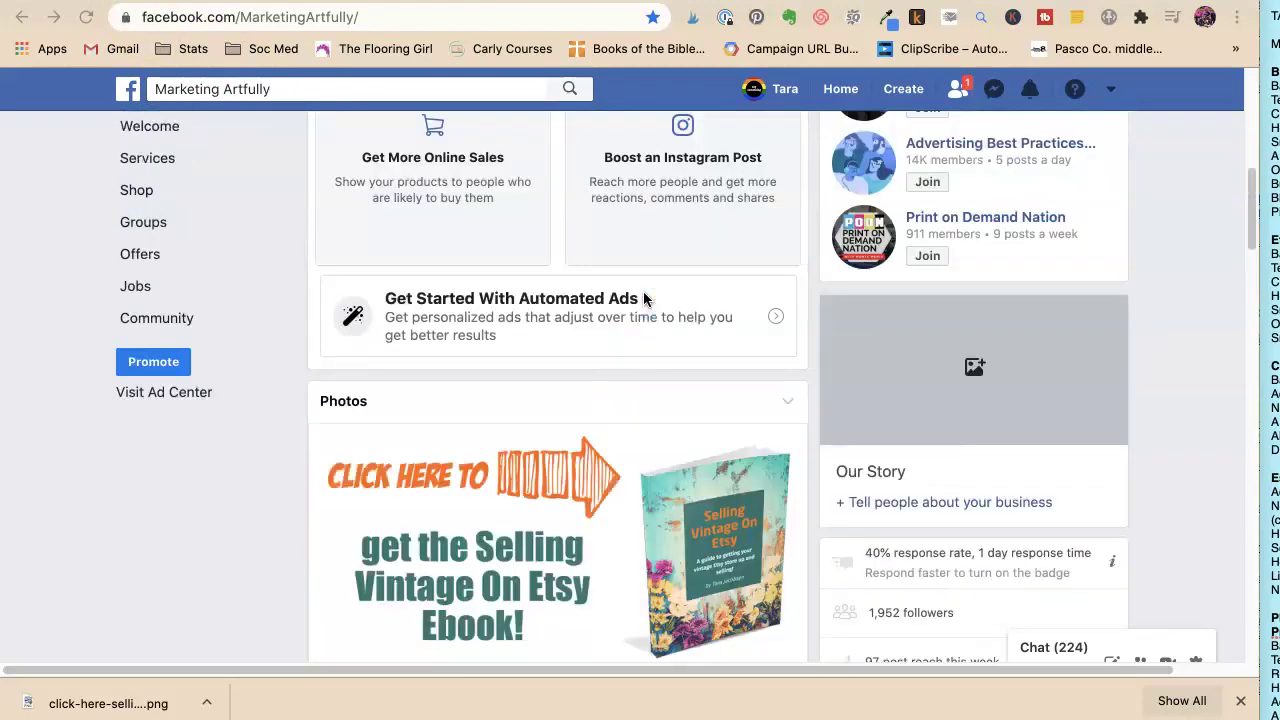
pyautogui.scroll(10, 643, 291)
pyautogui.click(636, 283)
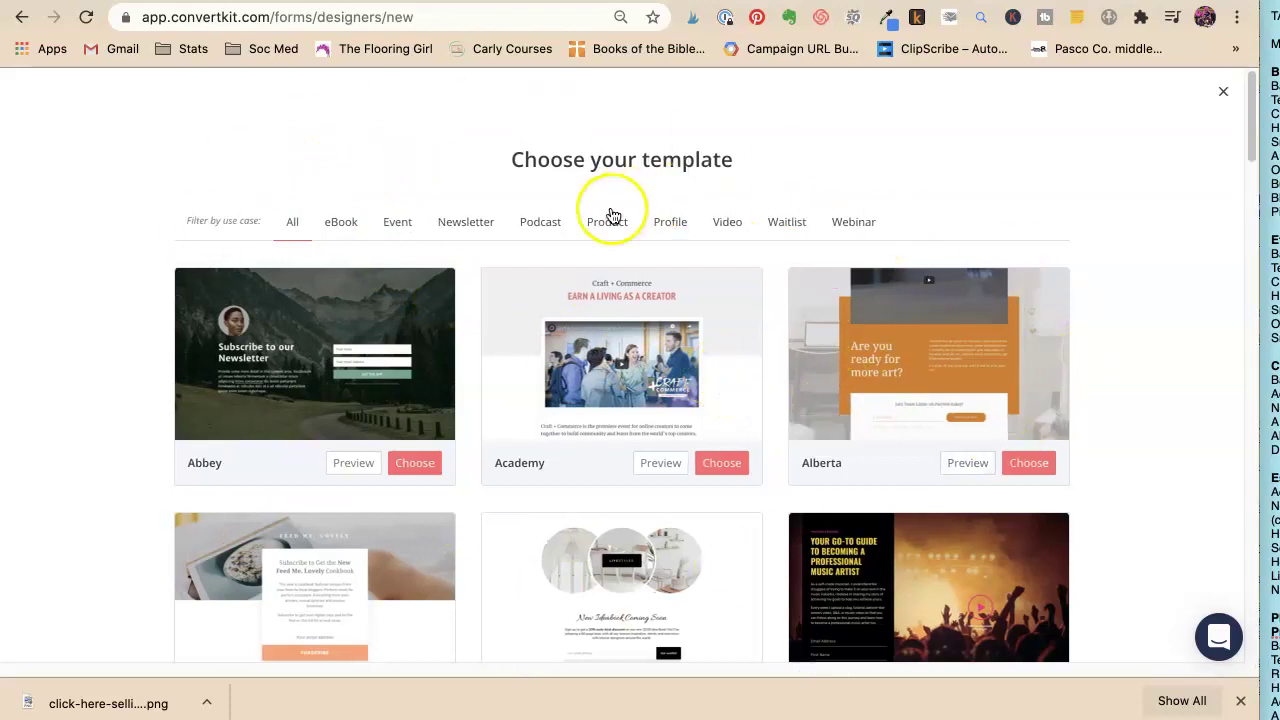
# Begin creating a new subscriber form, then return to the landing pages and forms list
pyautogui.scroll(-1, 384, 175)
pyautogui.scroll(-3, 384, 175)
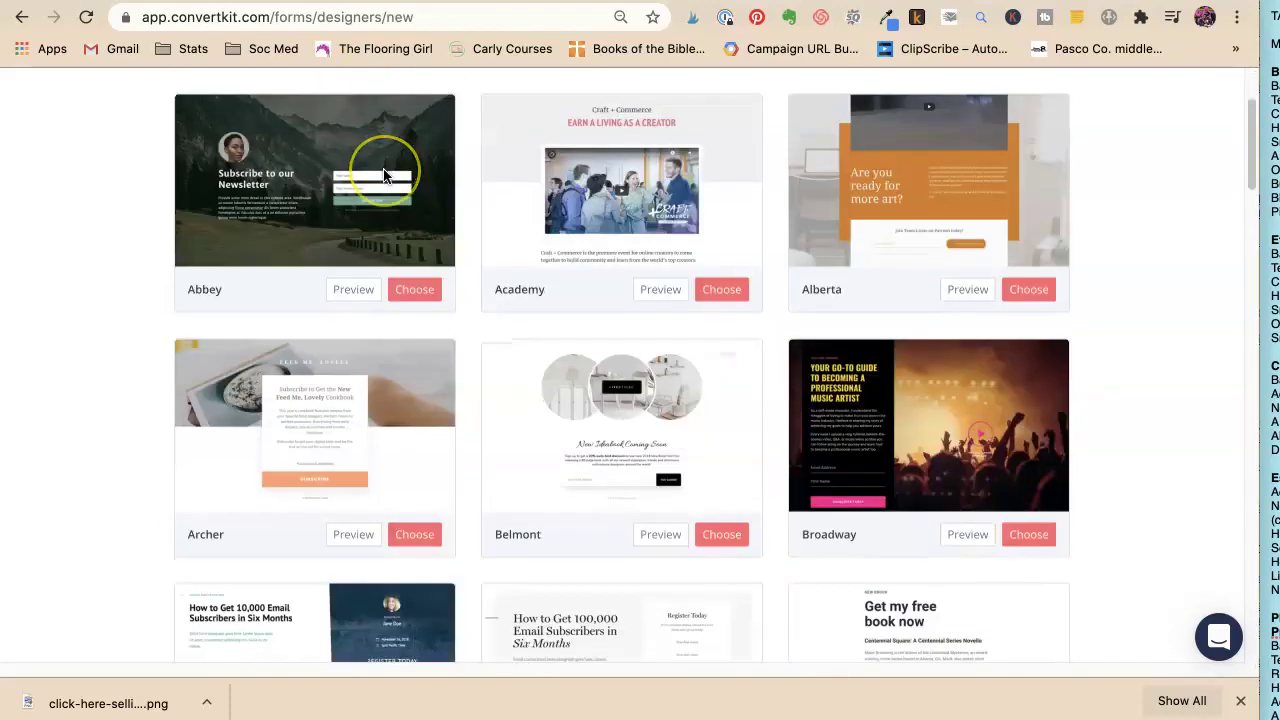
pyautogui.scroll(3, 384, 175)
pyautogui.click(15, 26)
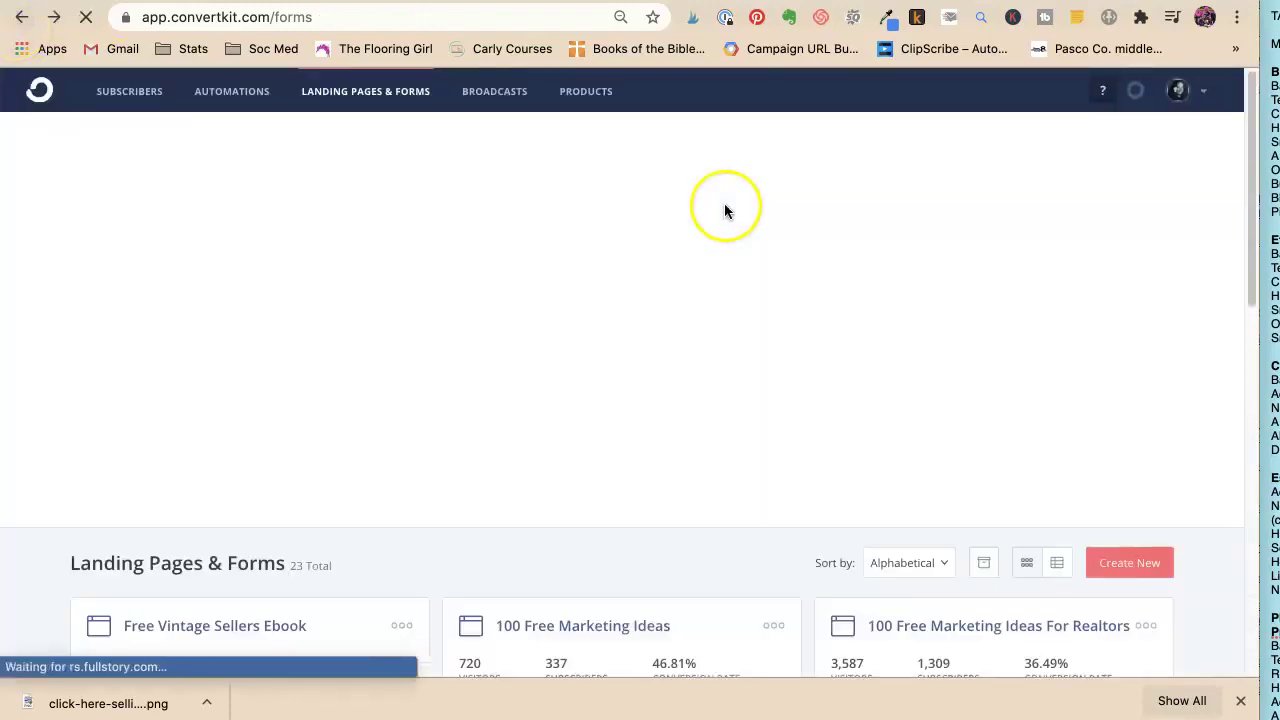
pyautogui.click(1140, 563)
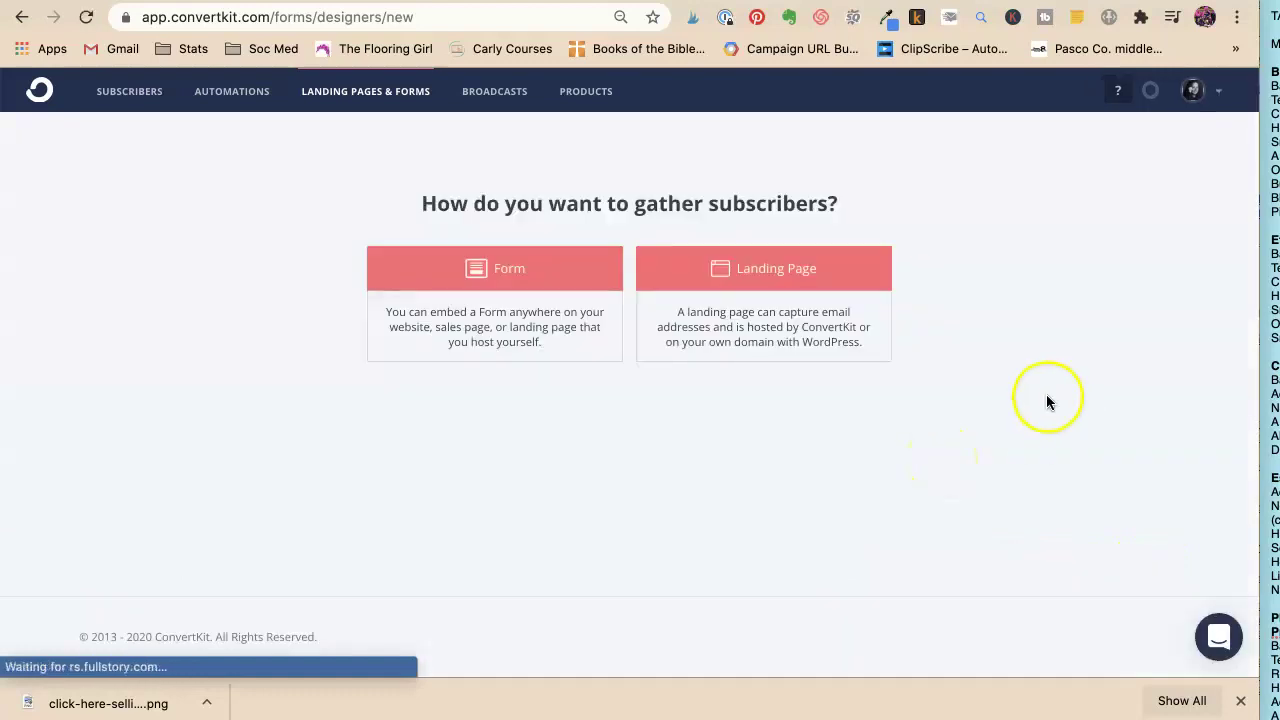
pyautogui.click(606, 297)
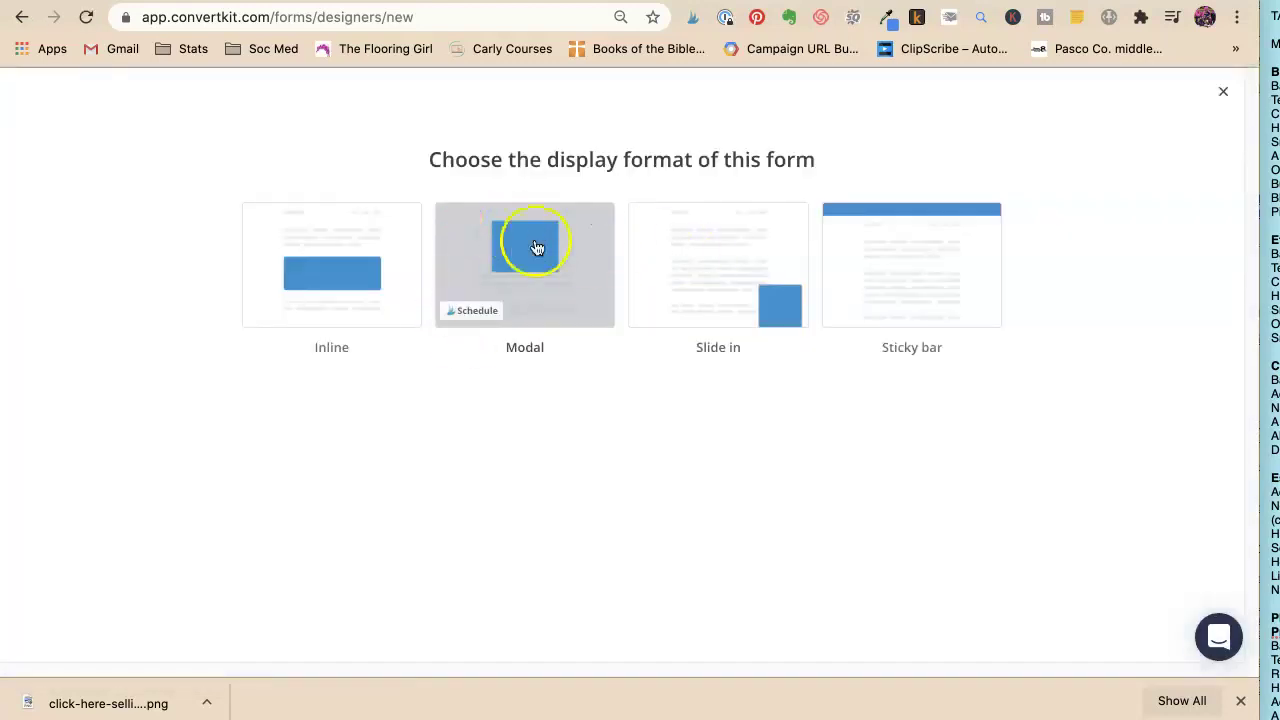
pyautogui.click(17, 22)
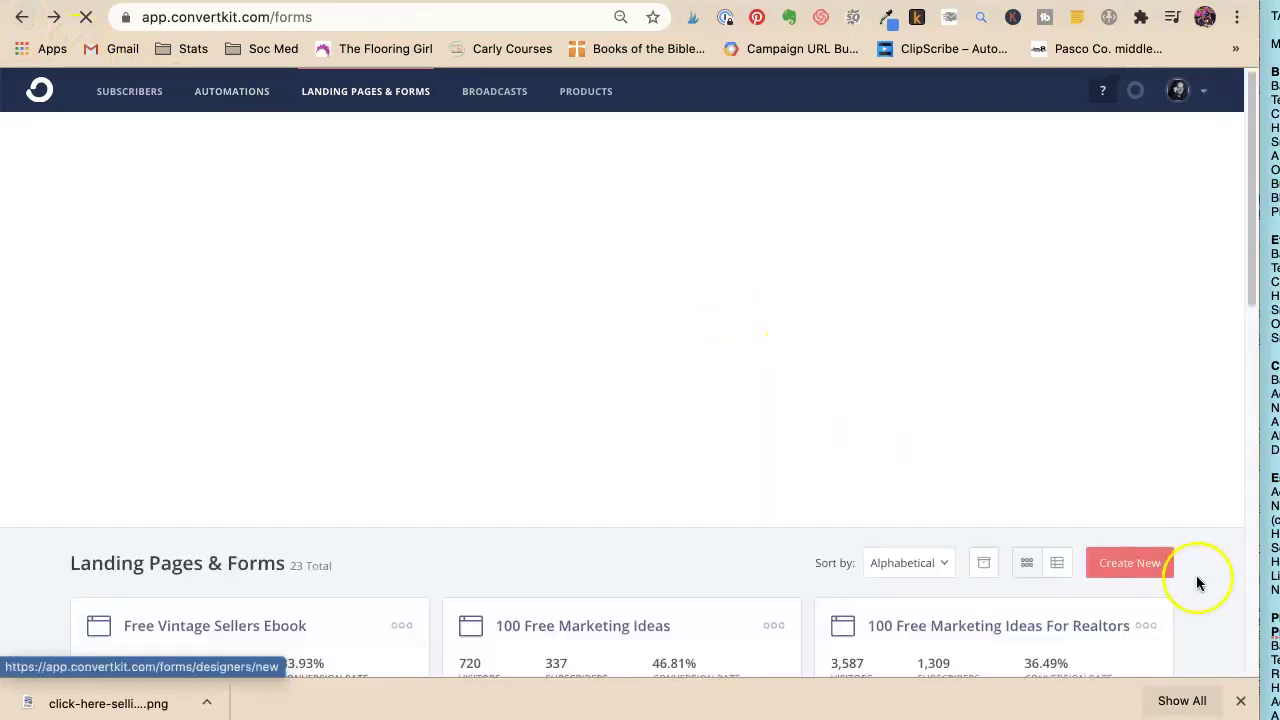
# Start a new landing page and browse the template gallery
pyautogui.click(1146, 562)
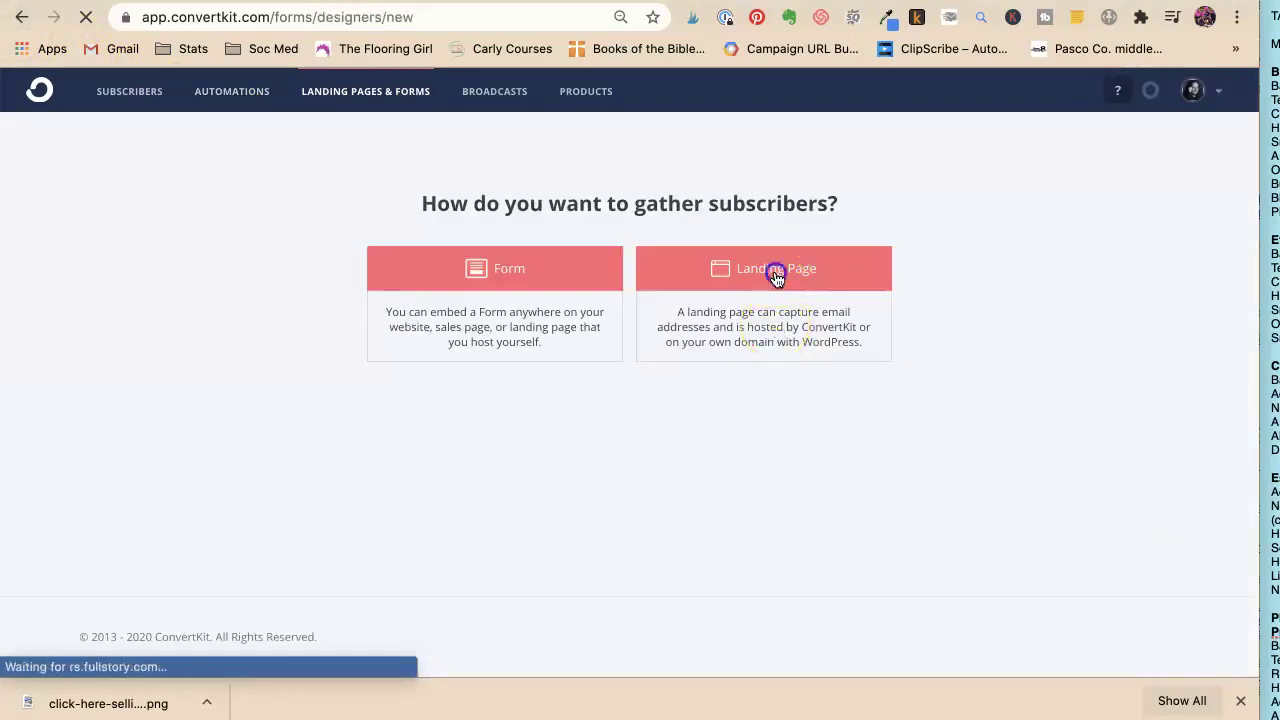
pyautogui.click(776, 277)
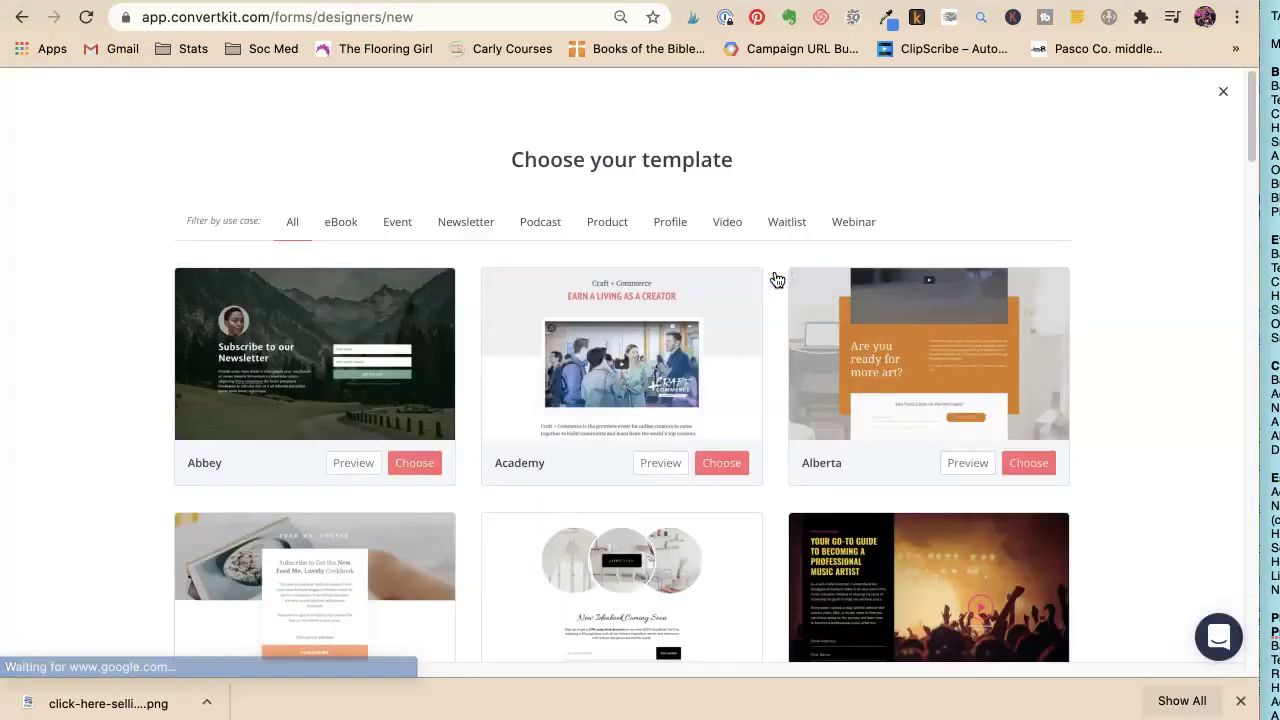
pyautogui.scroll(-2, 376, 263)
pyautogui.scroll(-2, 376, 263)
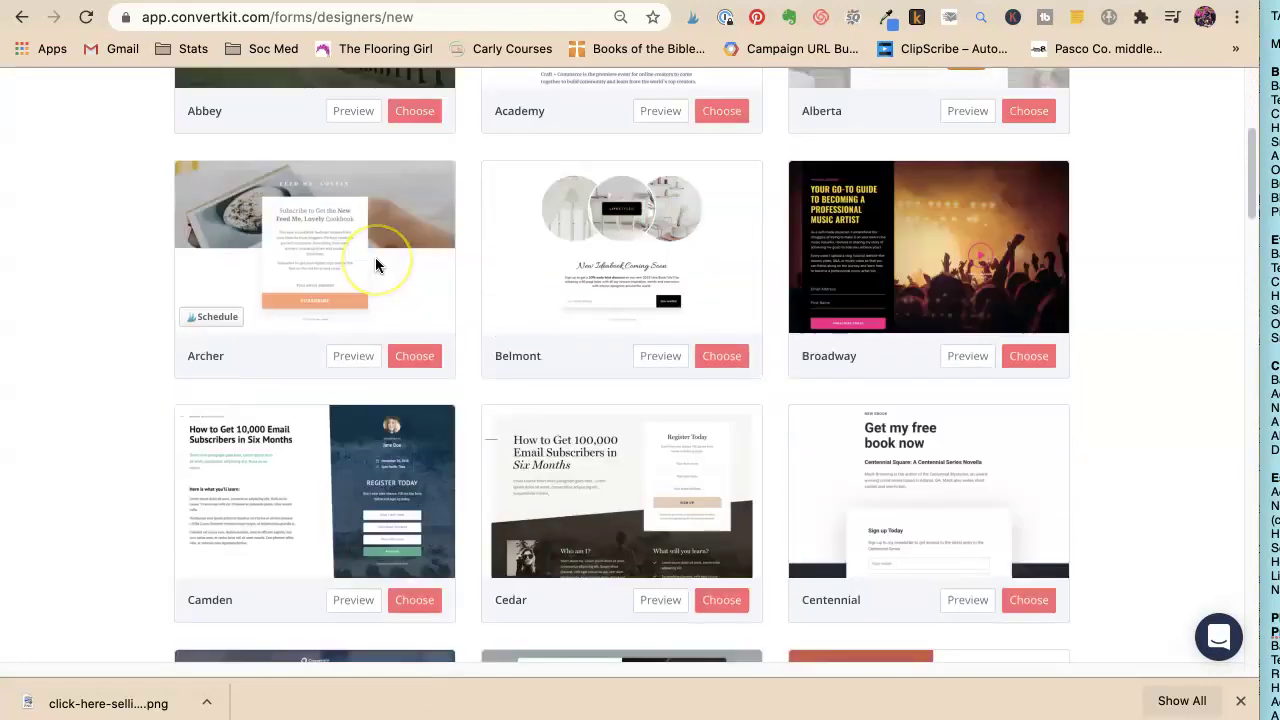
pyautogui.scroll(-1, 375, 257)
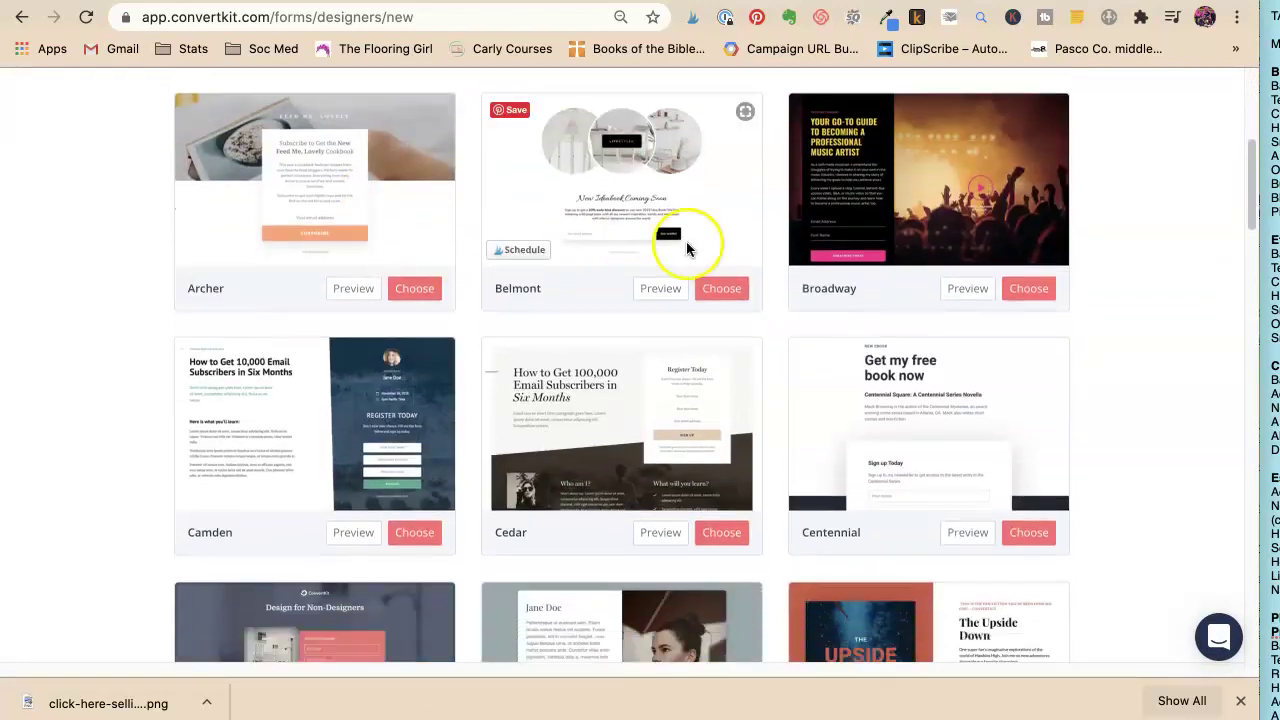
# Use the Belmont template for the new landing page
pyautogui.click(733, 293)
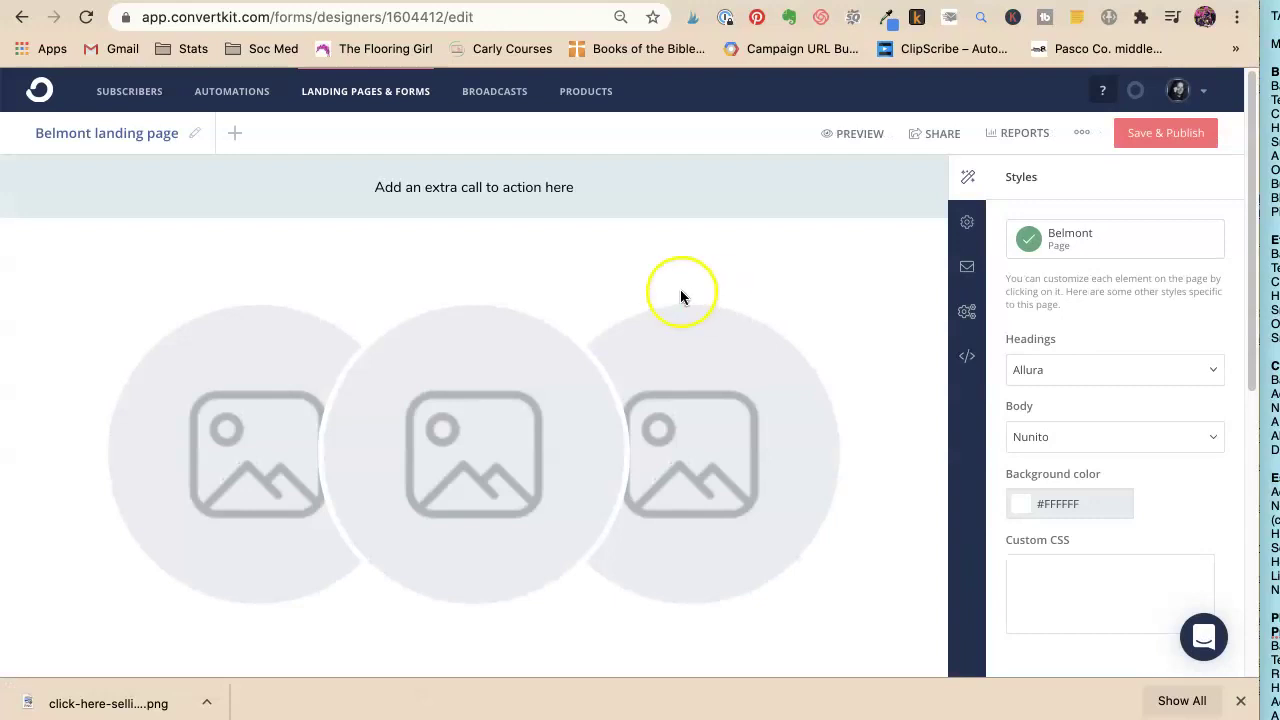
pyautogui.scroll(-2, 418, 204)
pyautogui.scroll(-1, 418, 204)
pyautogui.scroll(-2, 418, 204)
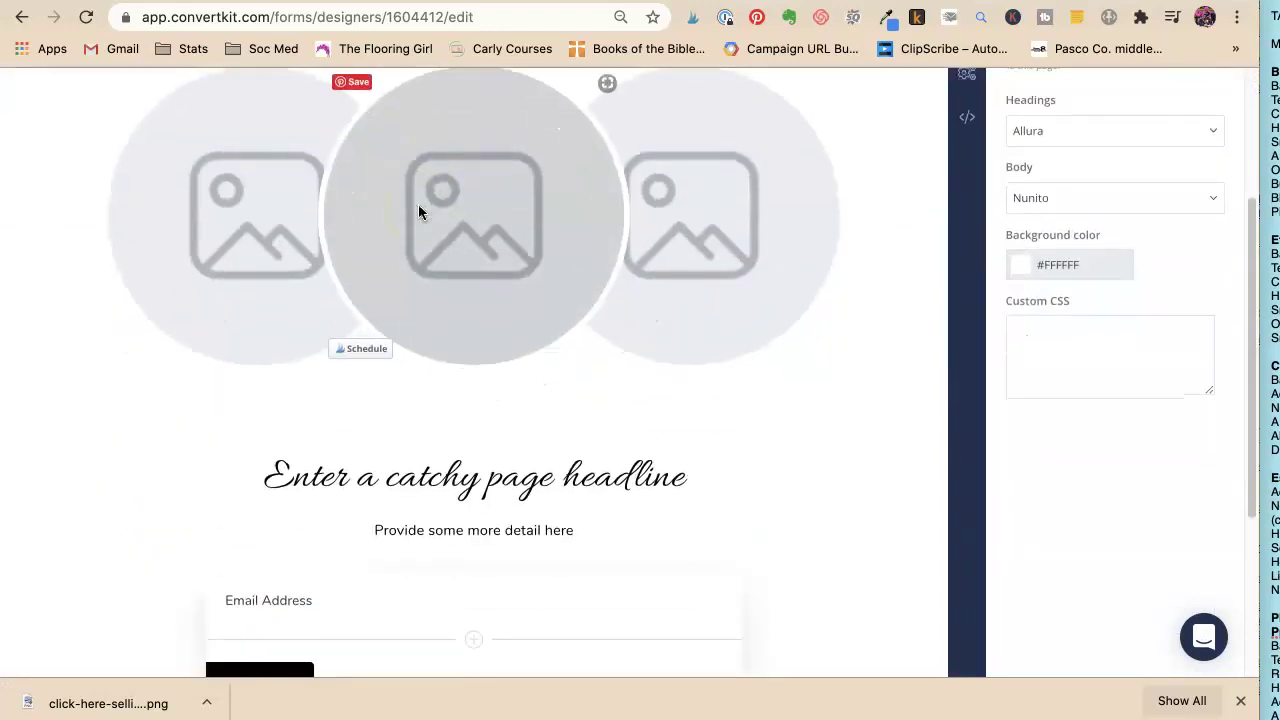
pyautogui.scroll(-1, 418, 204)
pyautogui.scroll(1, 418, 212)
# Put Planning Perfect Pins, Etsy Business Bundle and Playing With Color in the left, middle and right circles
pyautogui.click(182, 231)
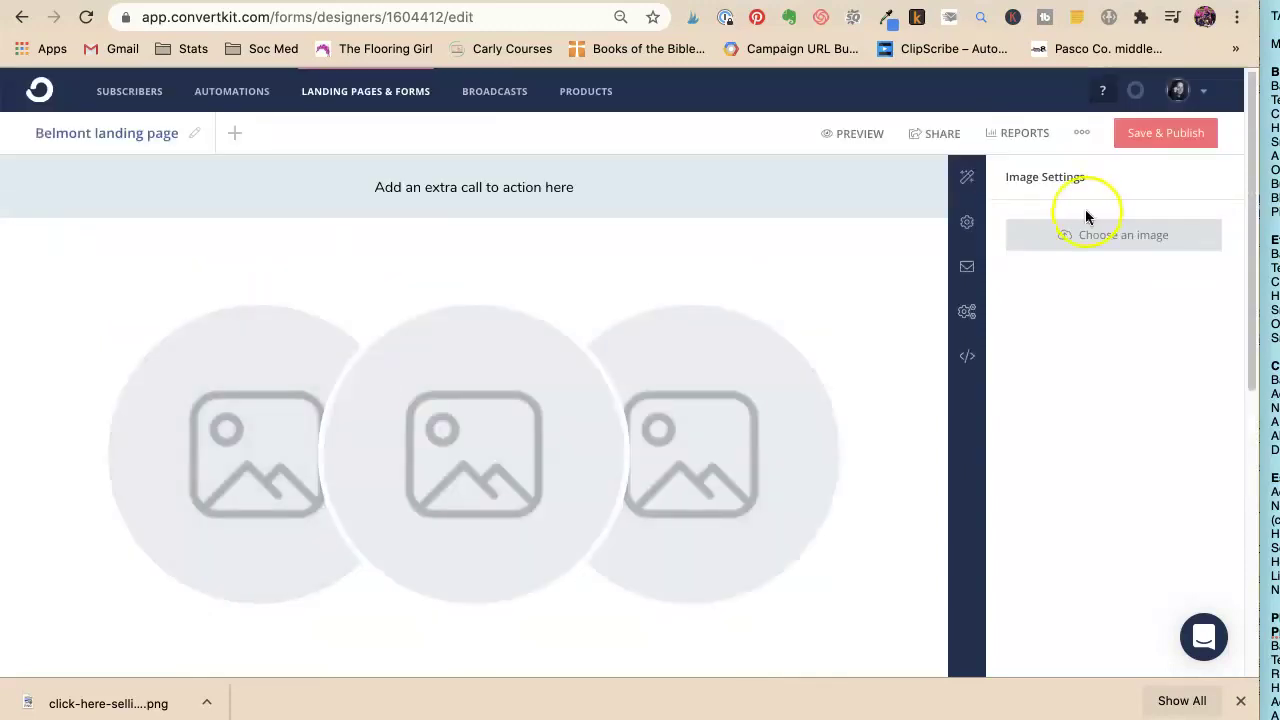
pyautogui.click(1090, 230)
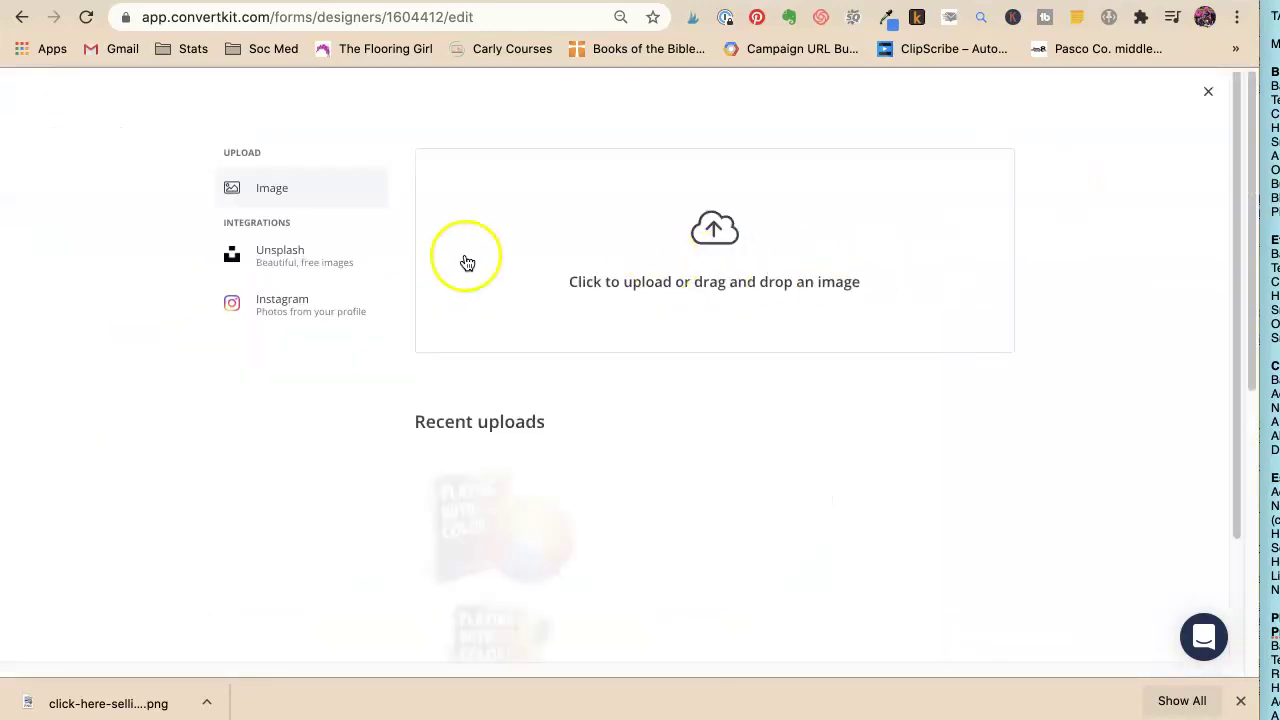
pyautogui.click(890, 475)
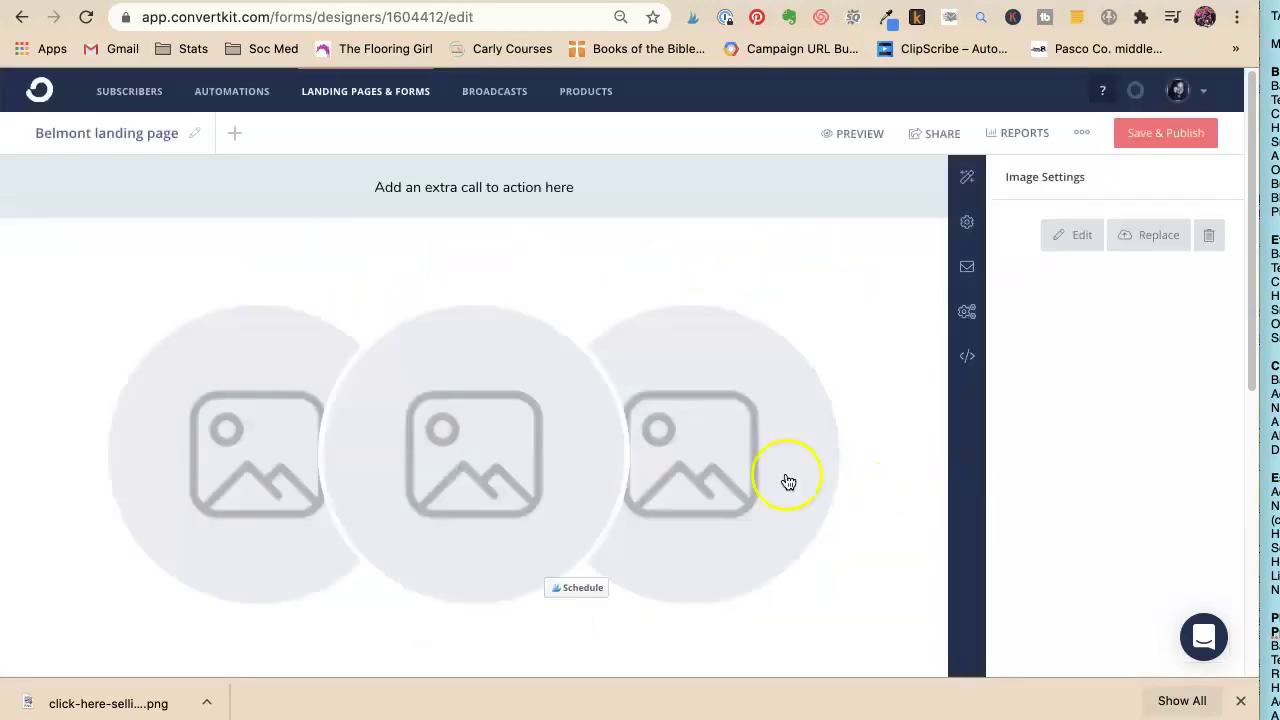
pyautogui.click(451, 434)
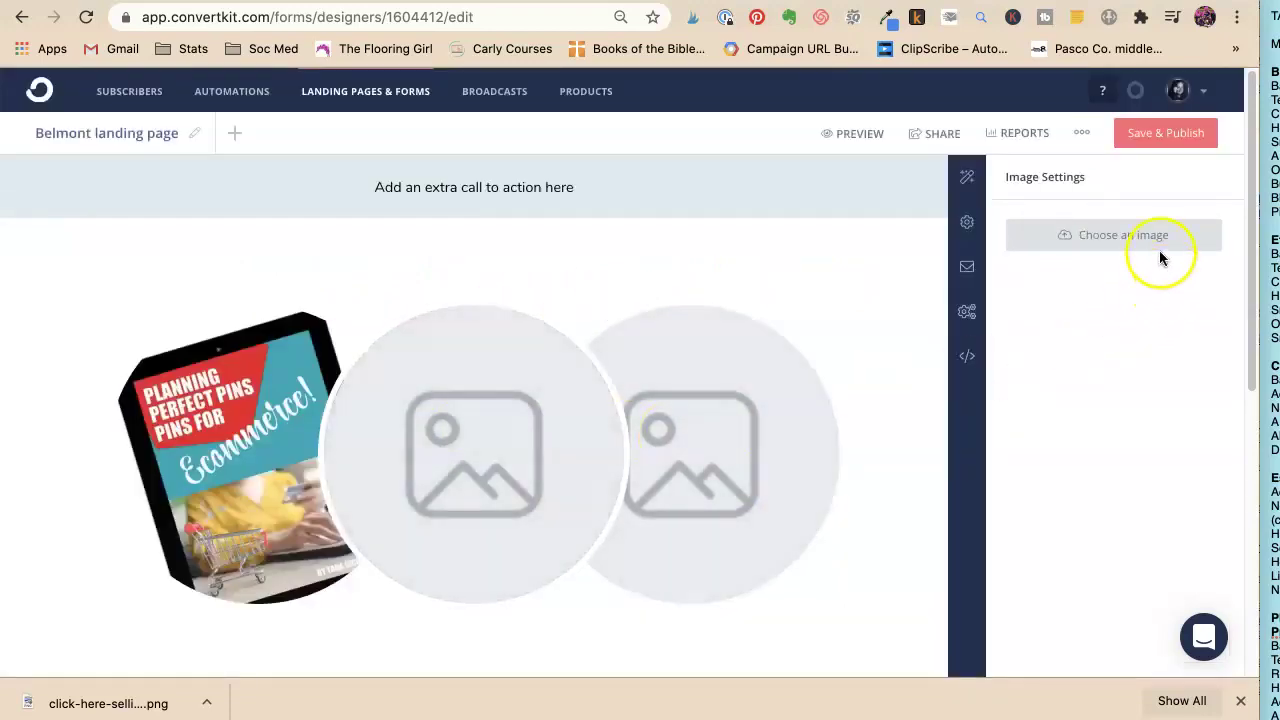
pyautogui.click(1120, 238)
pyautogui.scroll(-5, 846, 266)
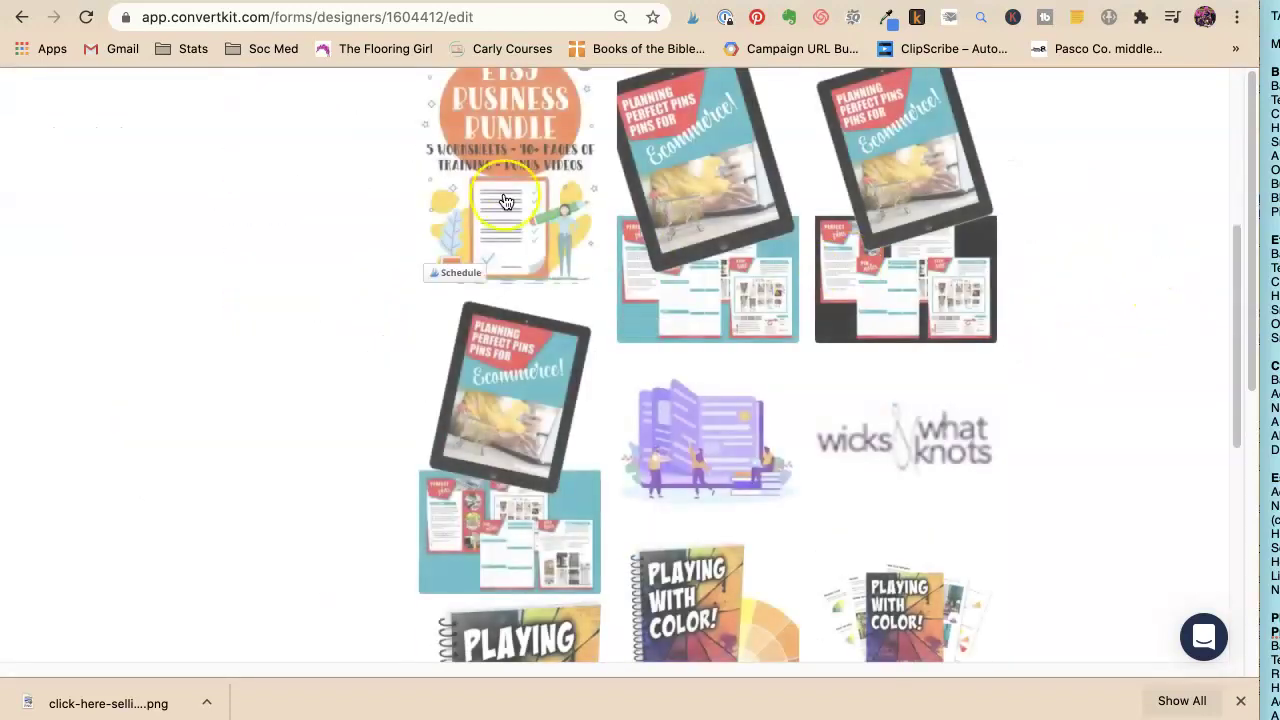
pyautogui.click(487, 163)
pyautogui.click(743, 451)
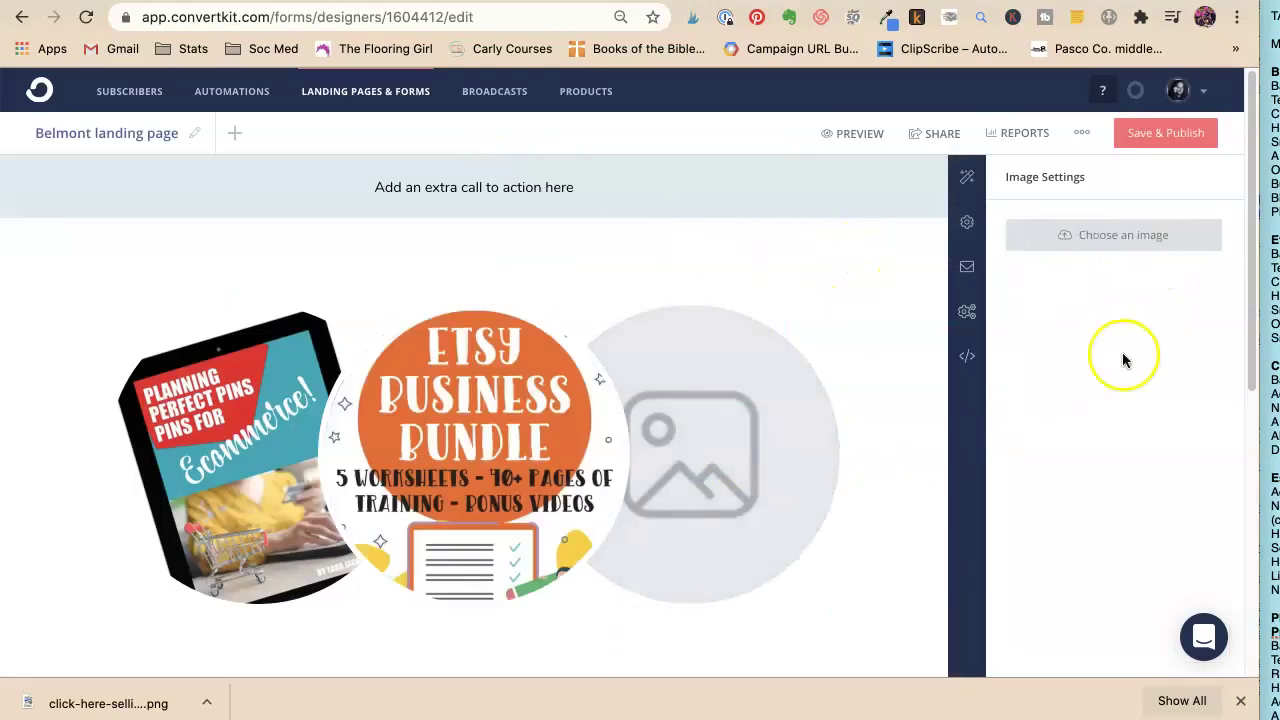
pyautogui.click(1164, 230)
pyautogui.scroll(-2, 811, 271)
pyautogui.scroll(-5, 803, 263)
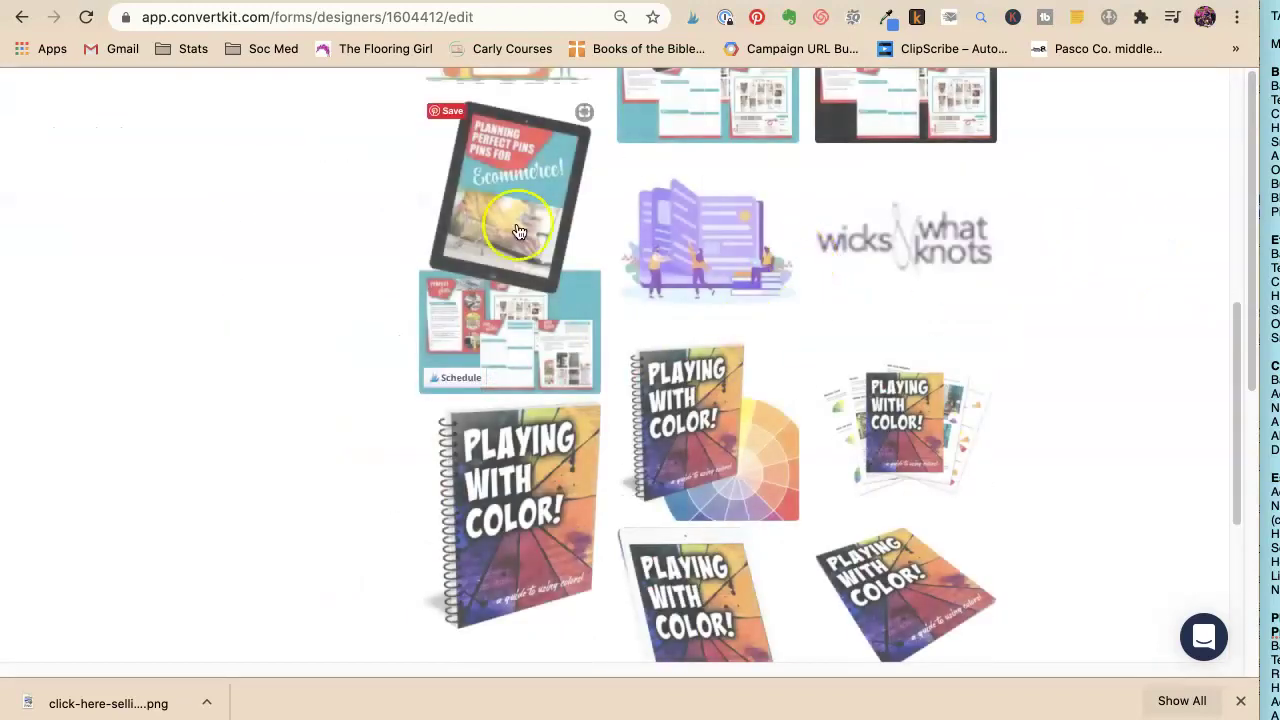
pyautogui.click(703, 372)
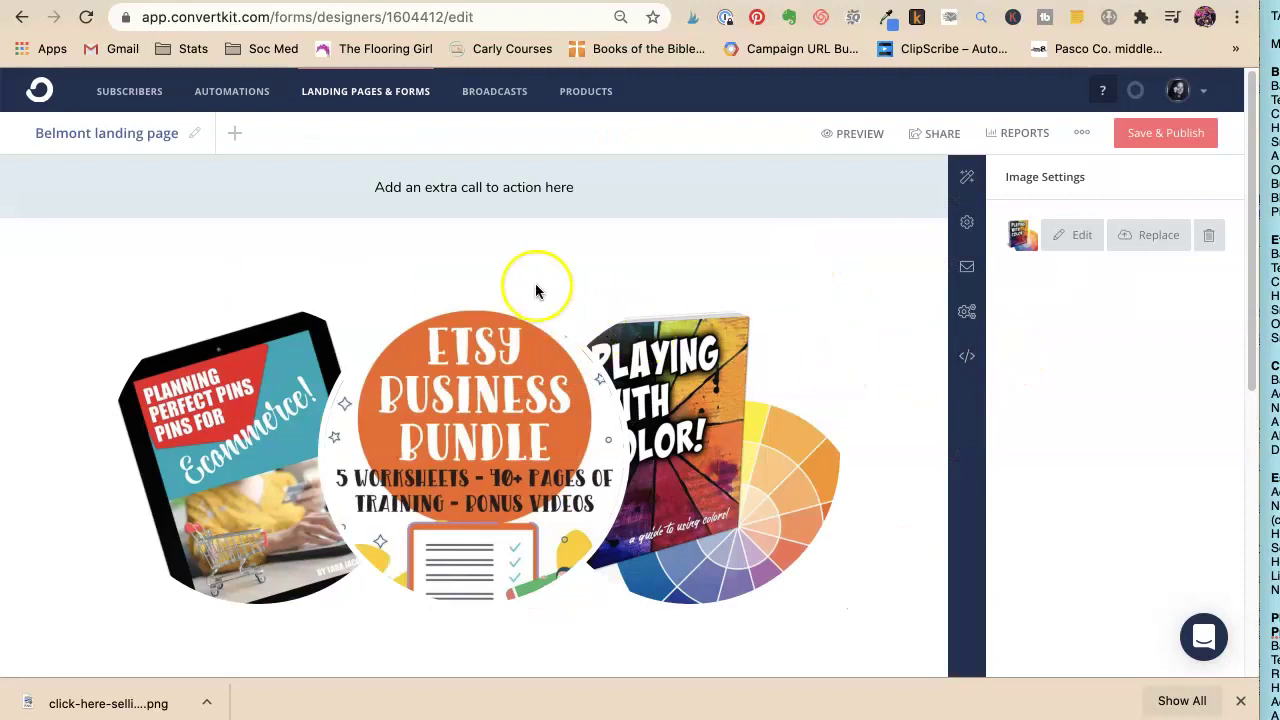
# Replace the placeholder headline text with 'Get Tons of Free Resources Now!'
pyautogui.scroll(-1, 313, 201)
pyautogui.scroll(-1, 313, 201)
pyautogui.scroll(-5, 310, 200)
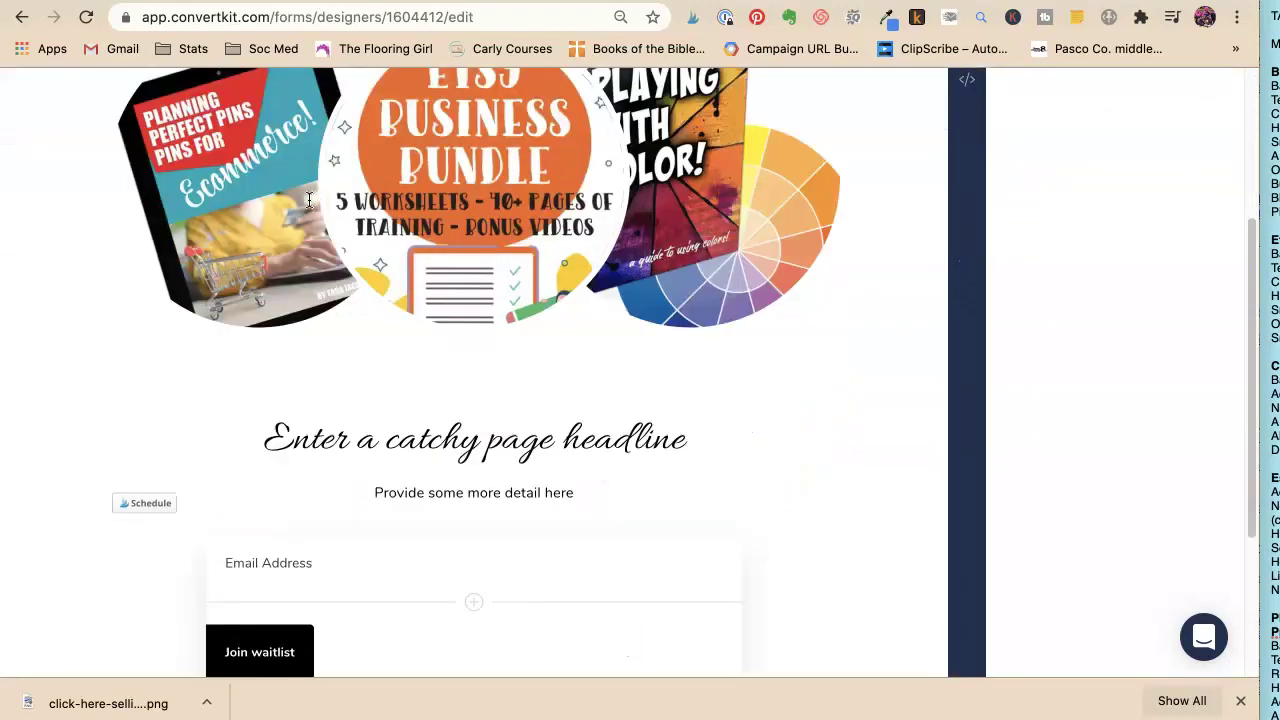
pyautogui.scroll(-1, 309, 200)
pyautogui.tripleClick(420, 389)
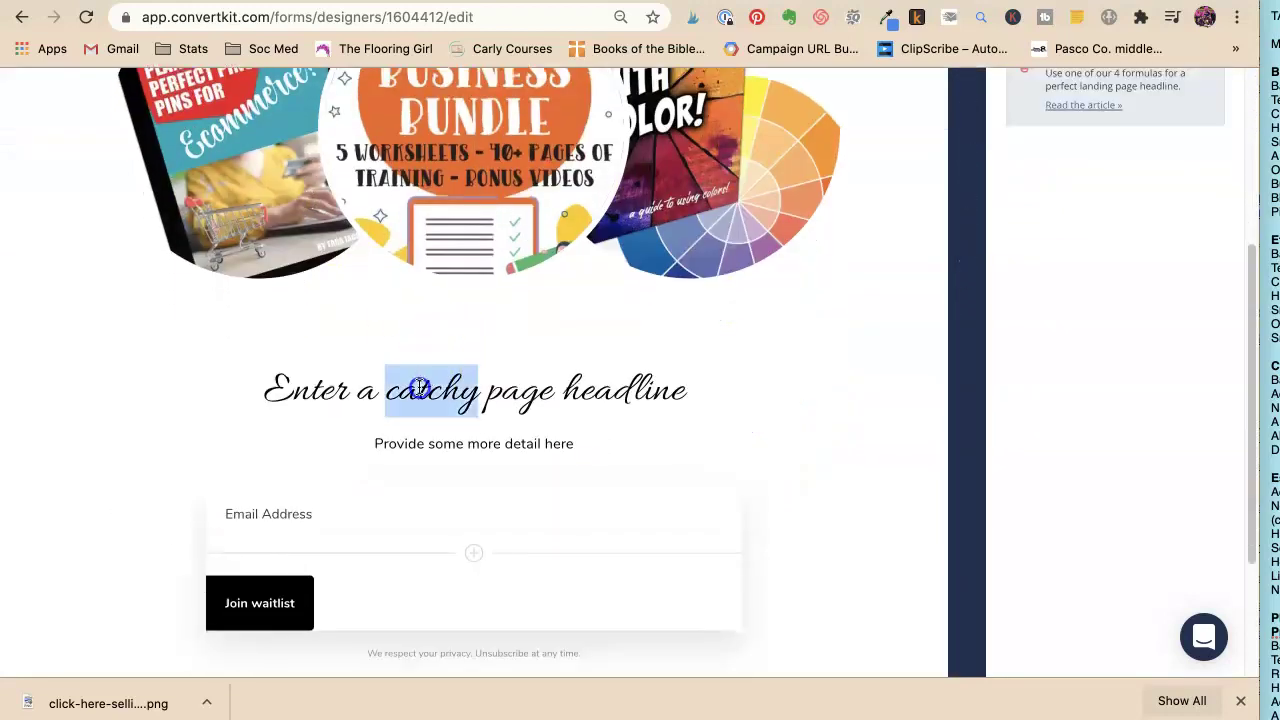
pyautogui.write('Get')
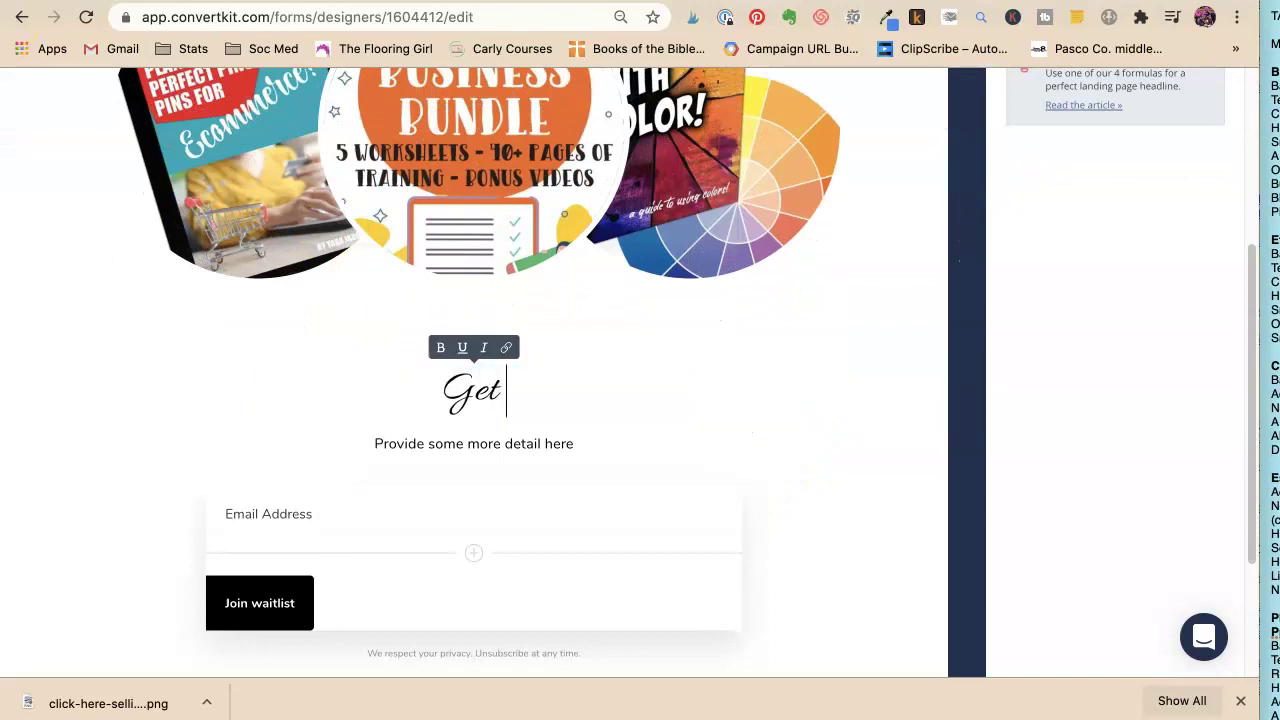
pyautogui.write('y')
pyautogui.press('BackSpace')
pyautogui.write('Tons of Free Resources Now')
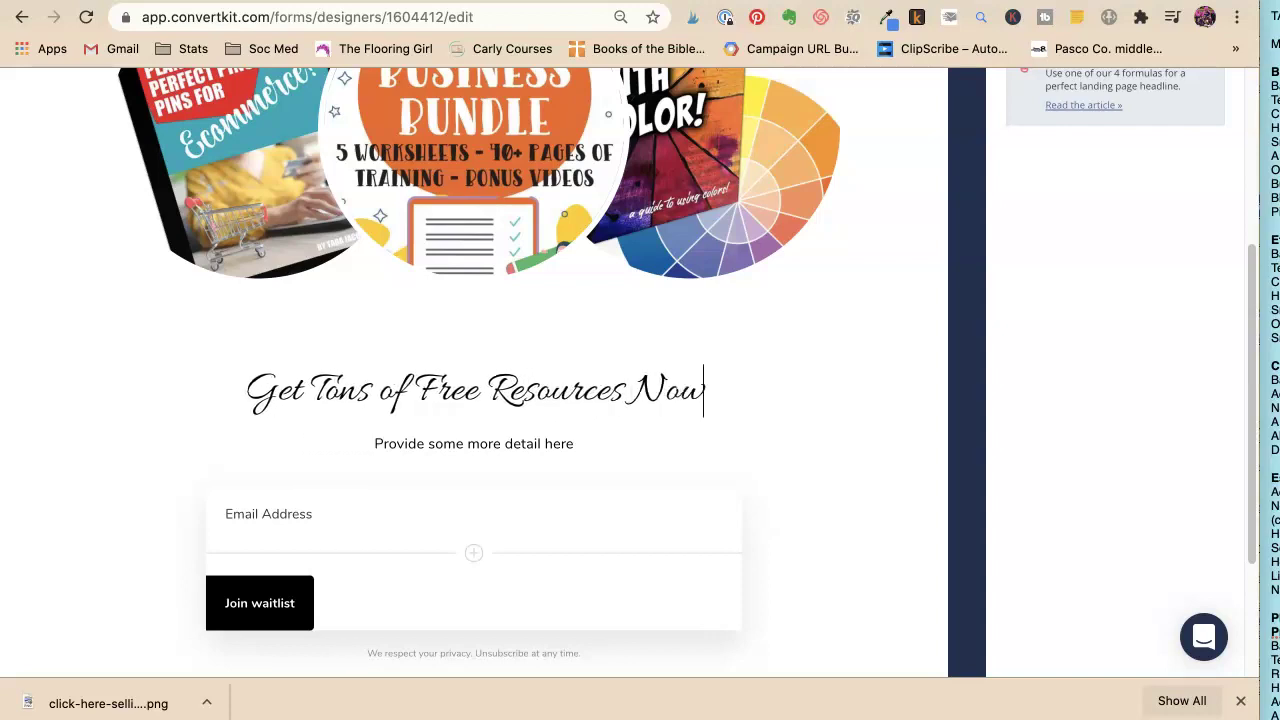
pyautogui.write('!')
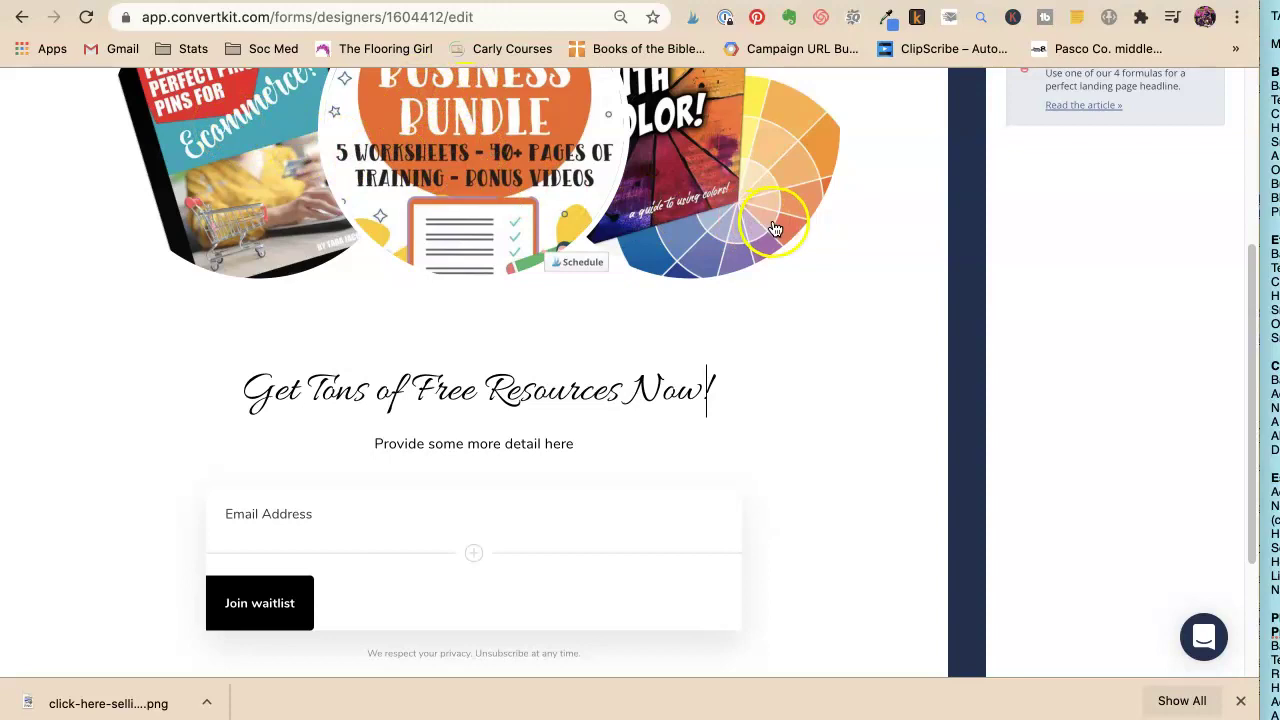
# Add a new field to the signup form below the email address
pyautogui.click(482, 448)
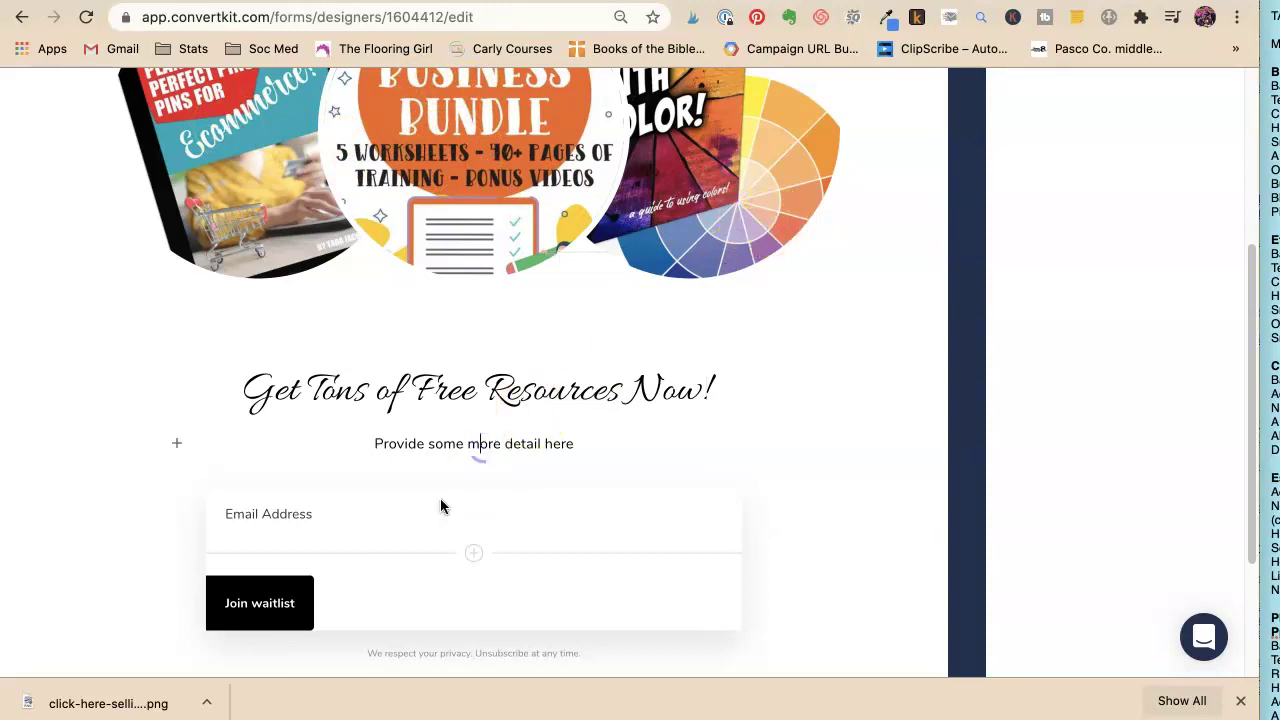
pyautogui.scroll(-3, 380, 492)
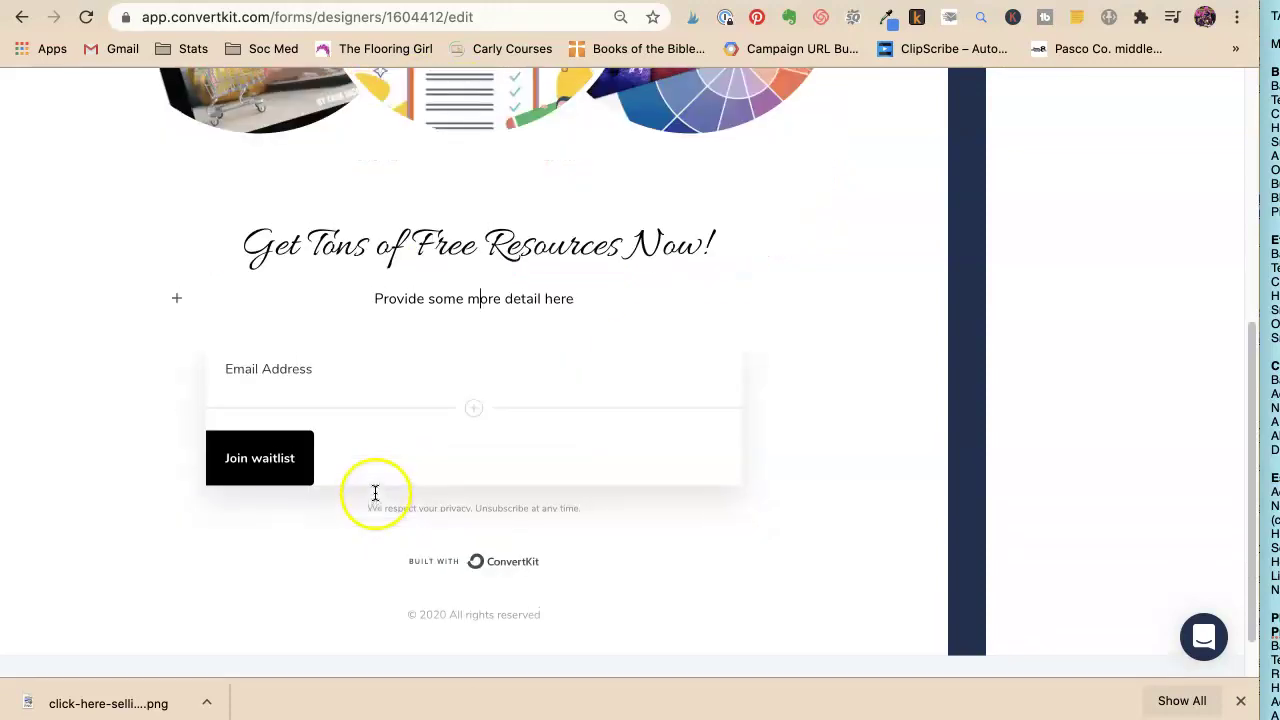
pyautogui.click(474, 411)
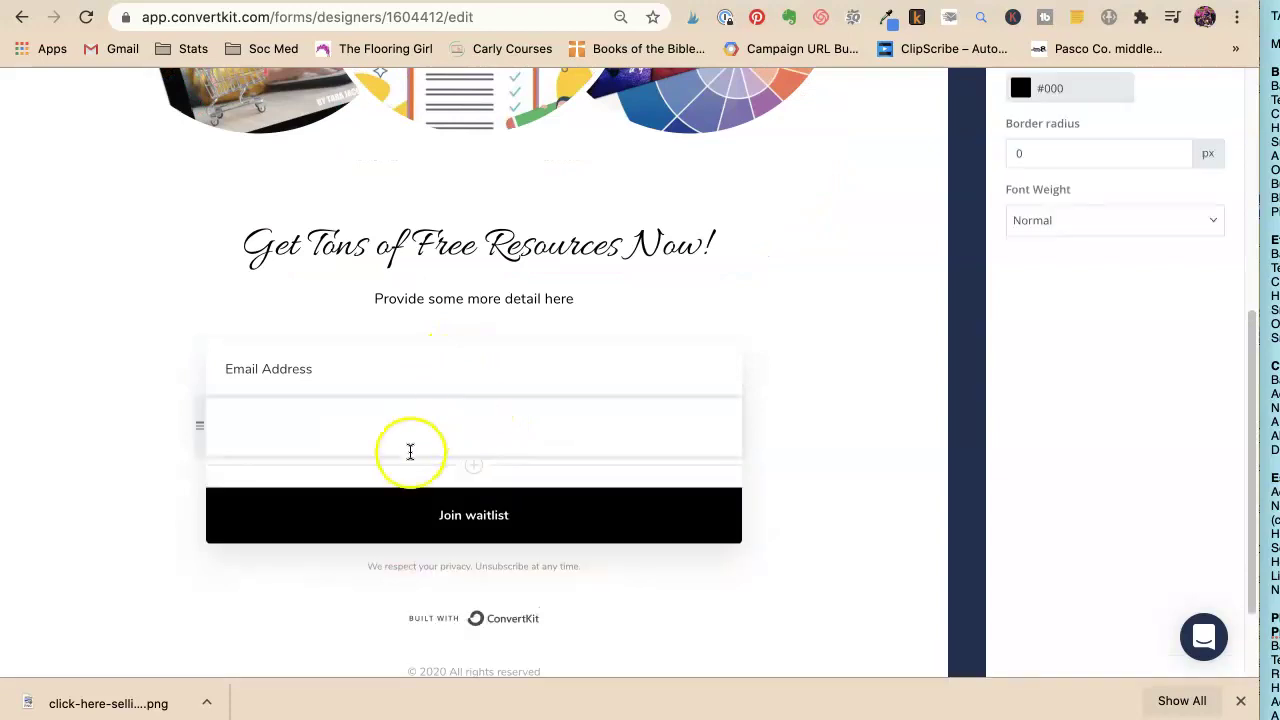
pyautogui.click(374, 446)
pyautogui.write('Fir')
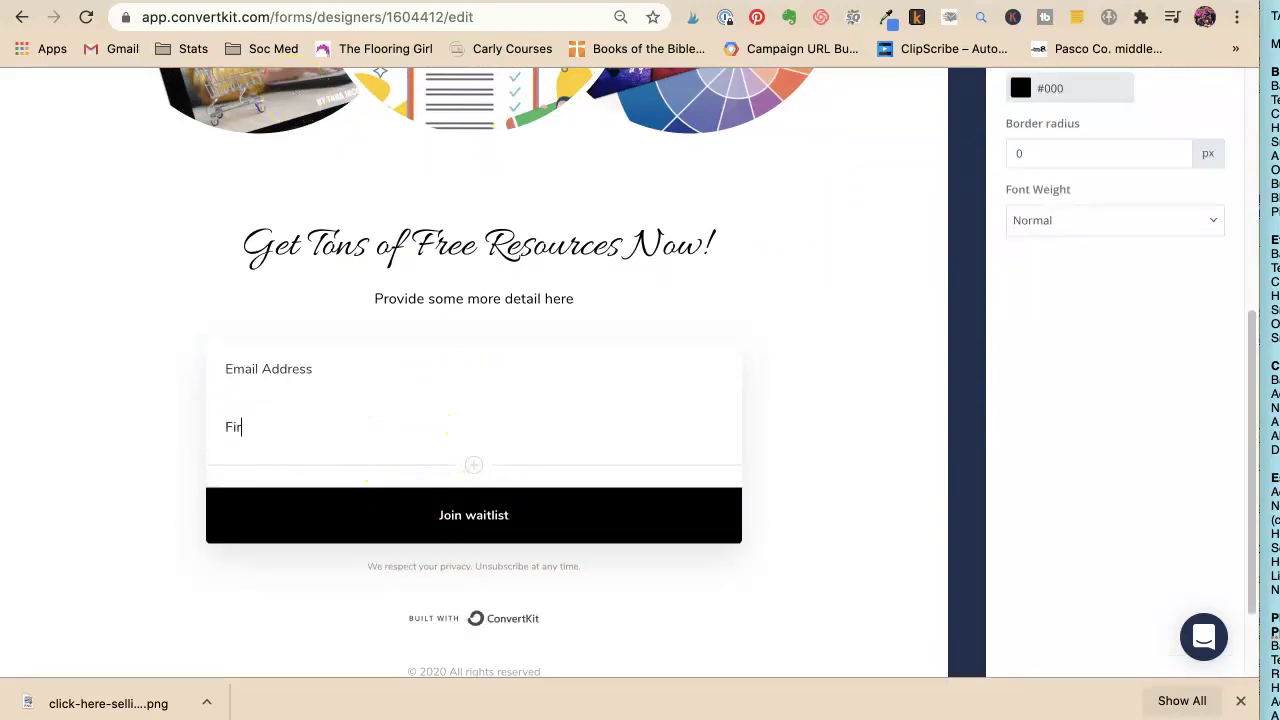
pyautogui.scroll(1, 1249, 214)
pyautogui.scroll(5, 1120, 209)
pyautogui.scroll(5, 1121, 207)
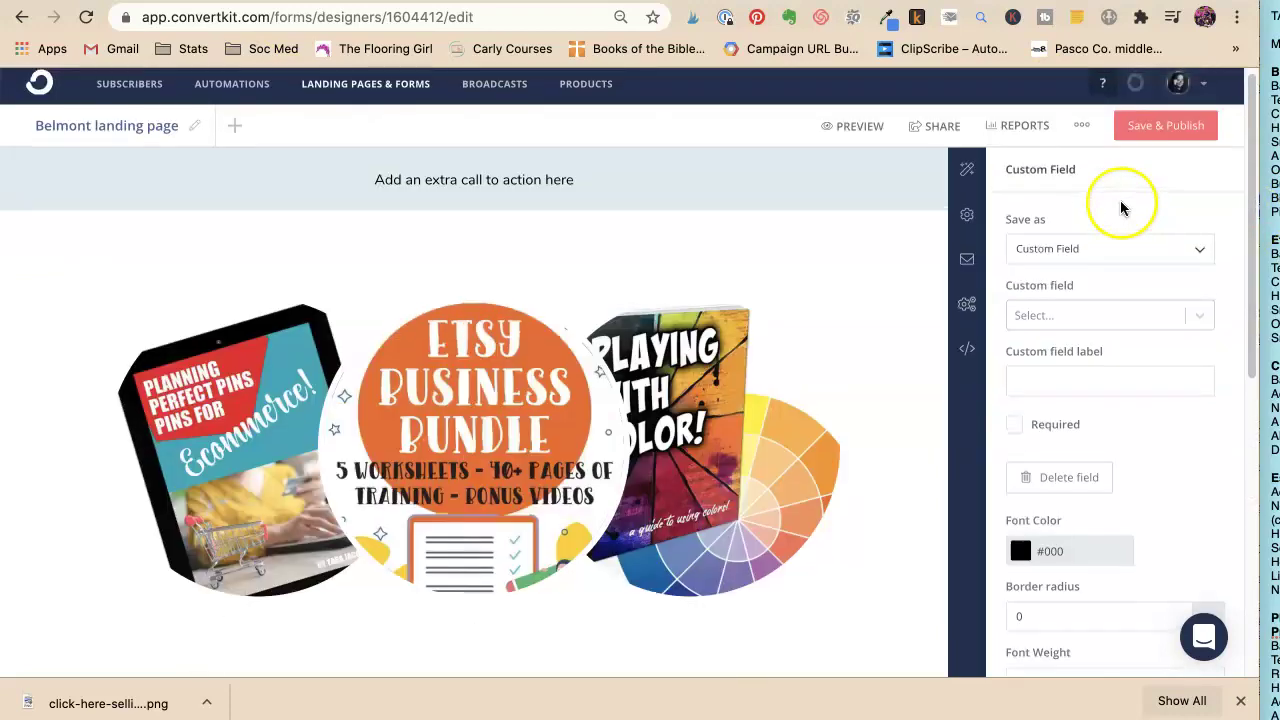
# Store the new field as the First Name custom field, then select the Join waitlist label
pyautogui.click(1083, 245)
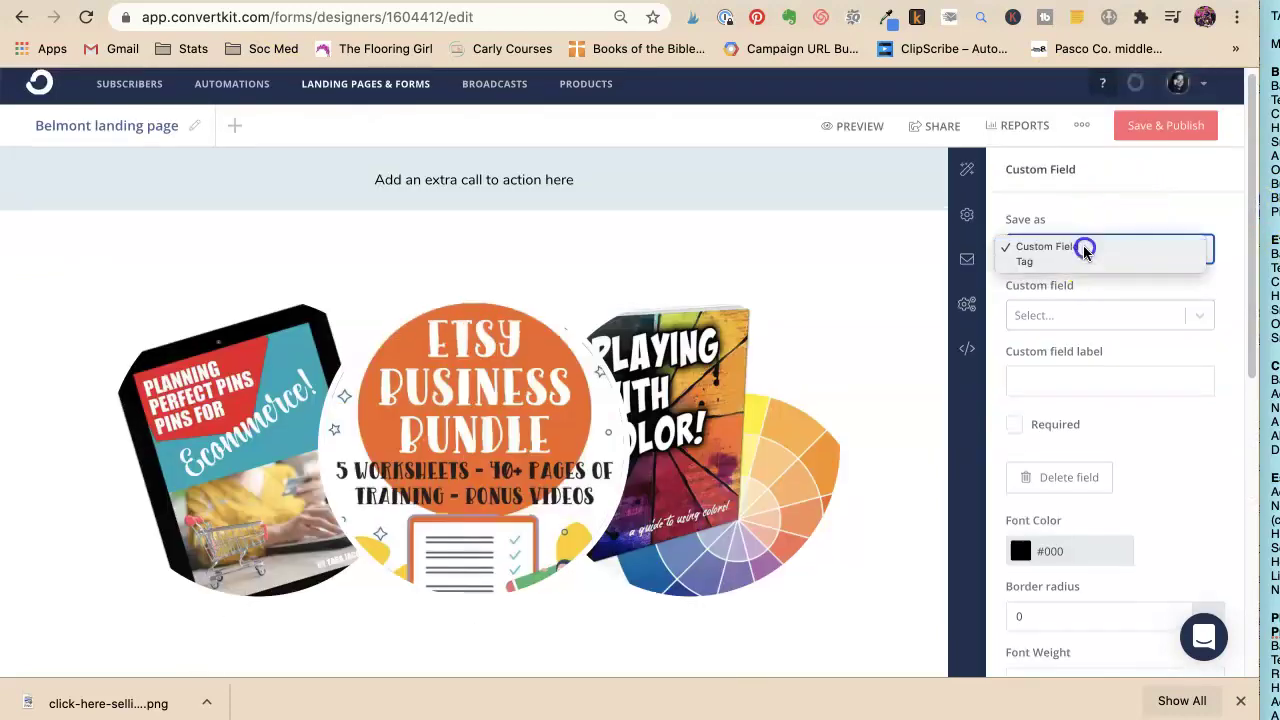
pyautogui.click(1084, 248)
pyautogui.click(1081, 306)
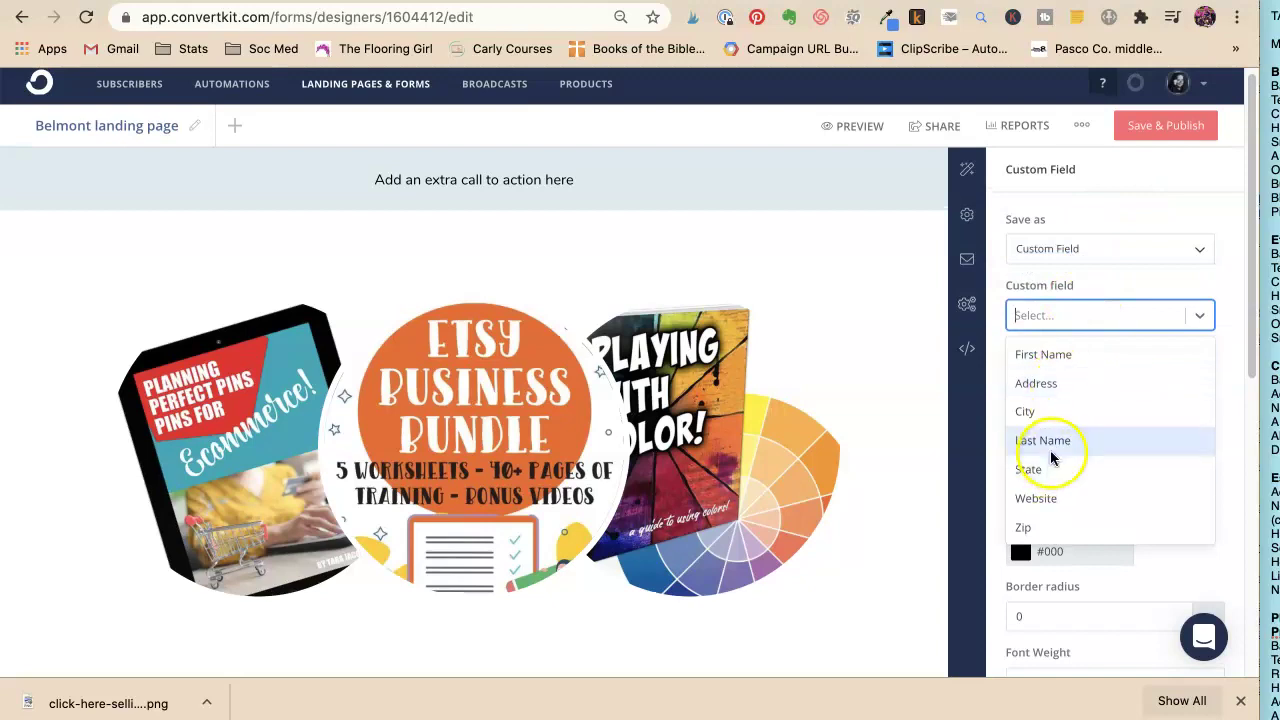
pyautogui.click(1057, 352)
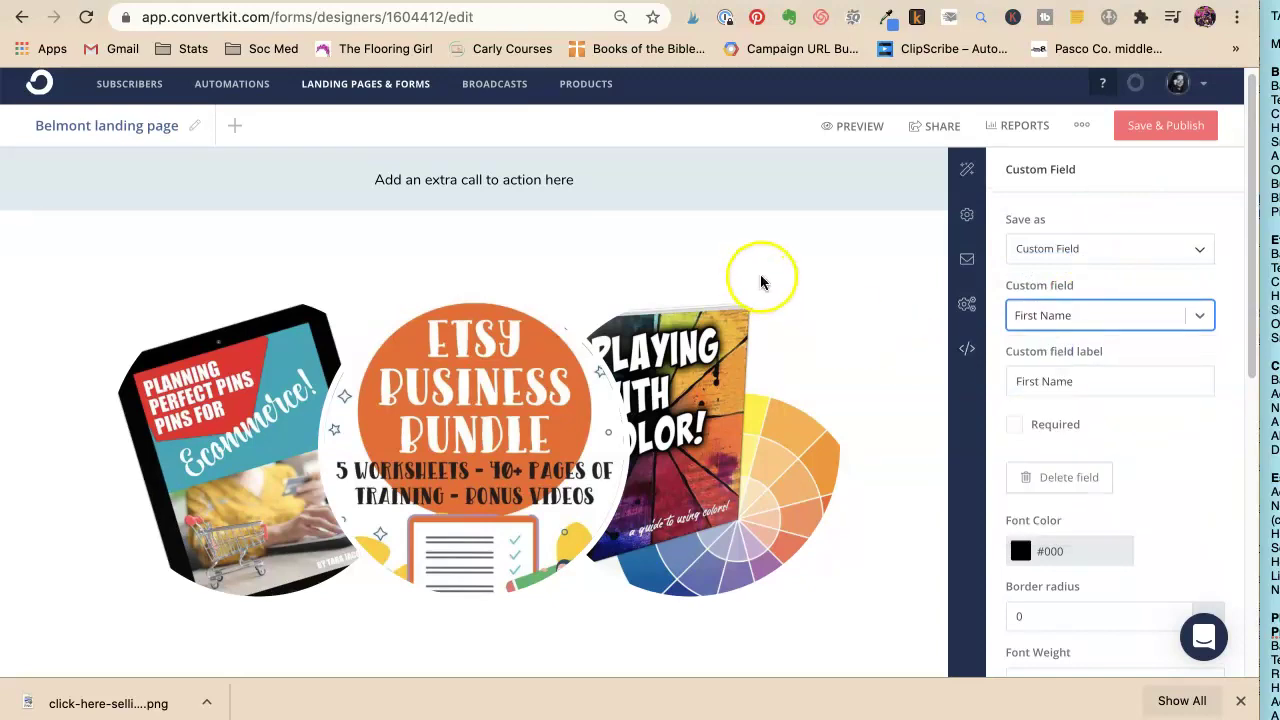
pyautogui.scroll(-10, 775, 282)
pyautogui.moveTo(473, 310)
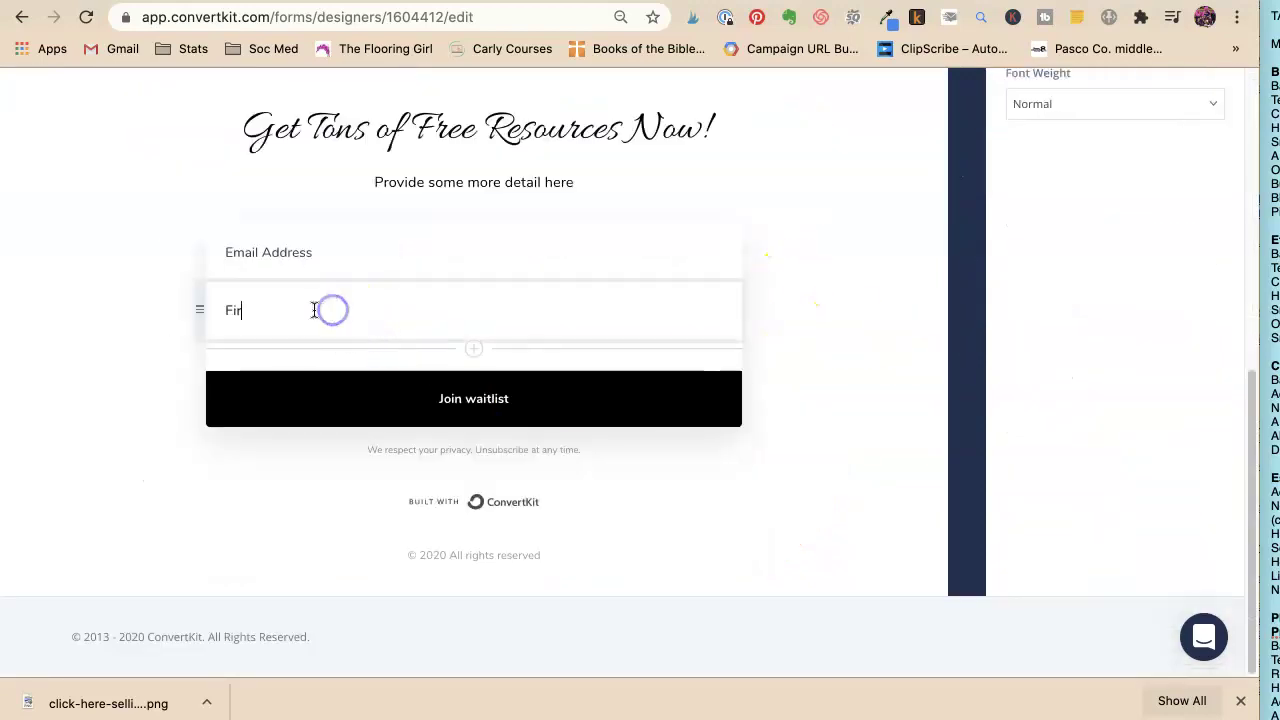
pyautogui.click(33, 251)
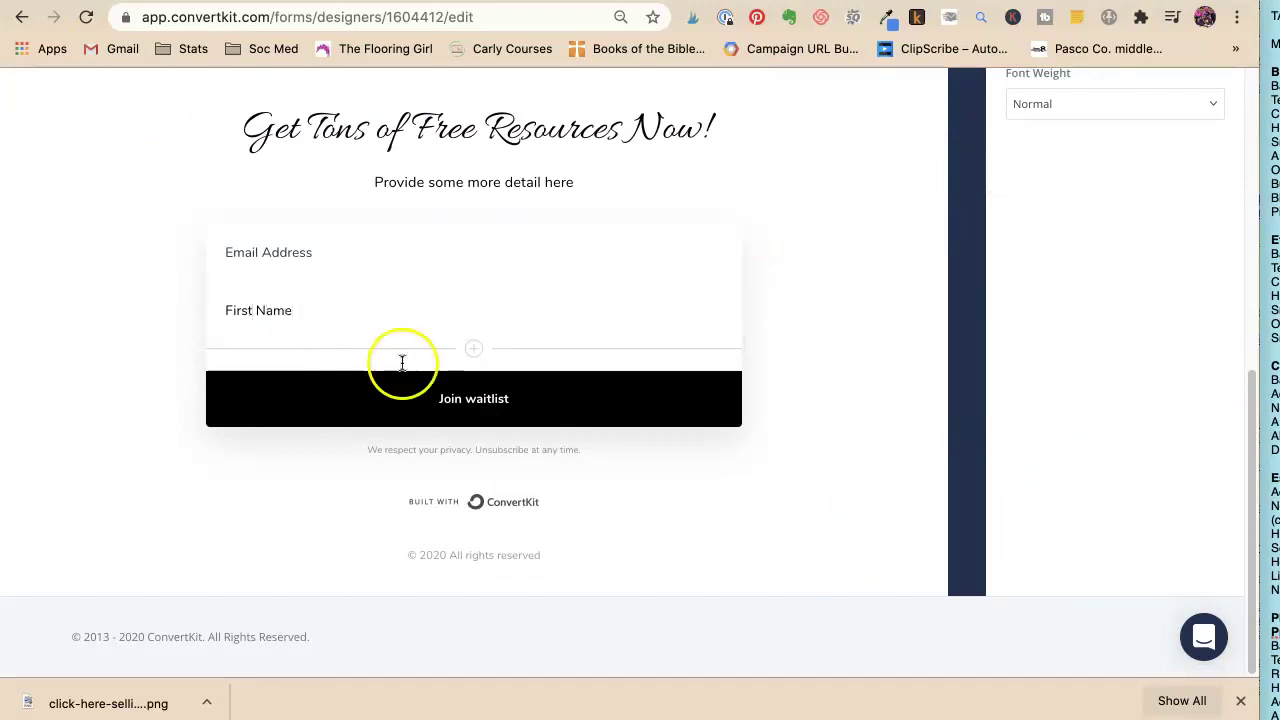
pyautogui.click(475, 406)
pyautogui.moveTo(475, 408); pyautogui.dragTo(75, 295)
pyautogui.write('Get the')
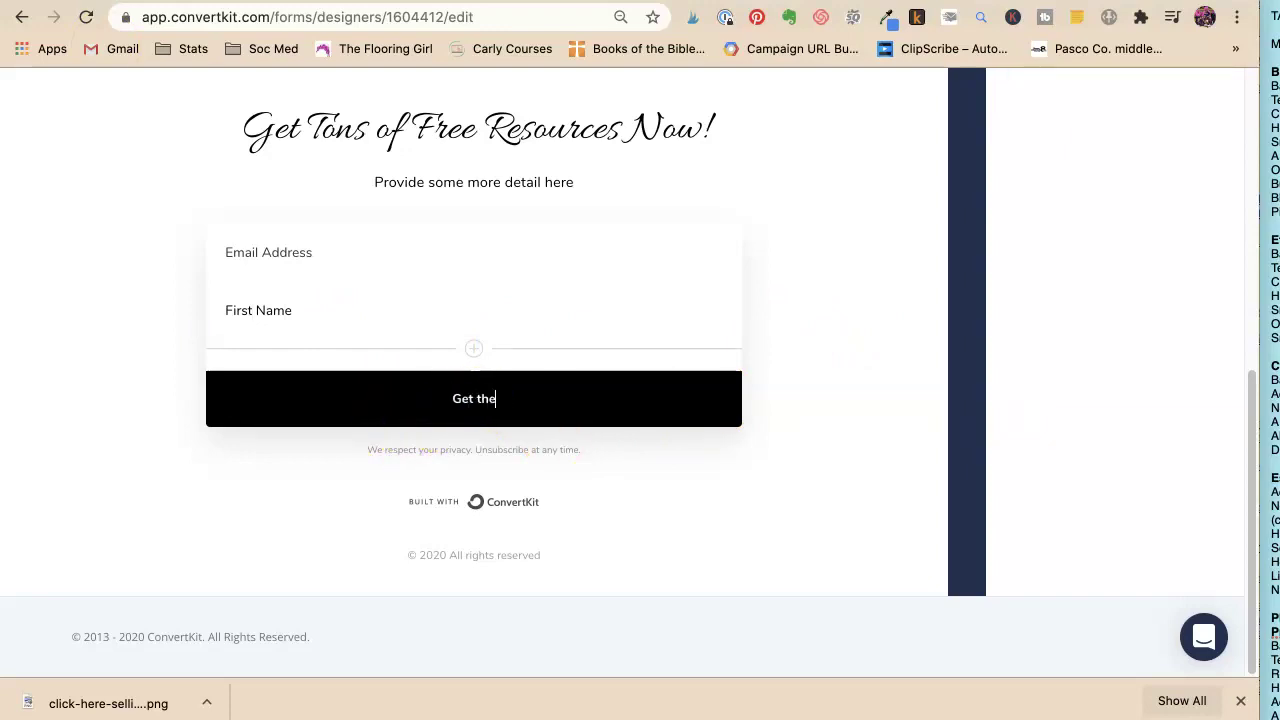
# Finish retyping the signup button label as 'Get them now!'
pyautogui.write('m now!')
pyautogui.click(396, 234)
pyautogui.scroll(10, 686, 377)
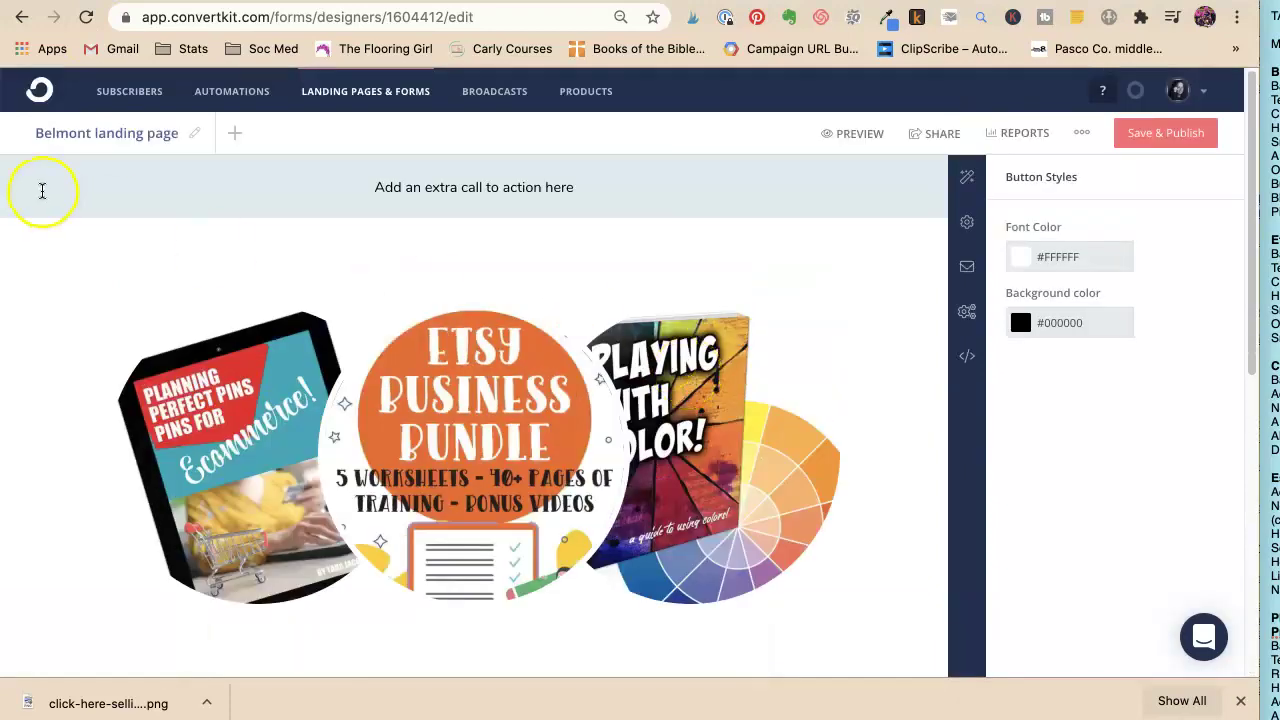
# Rename the landing page to 'Example - Giveaway Page' and save & publish it
pyautogui.click(194, 133)
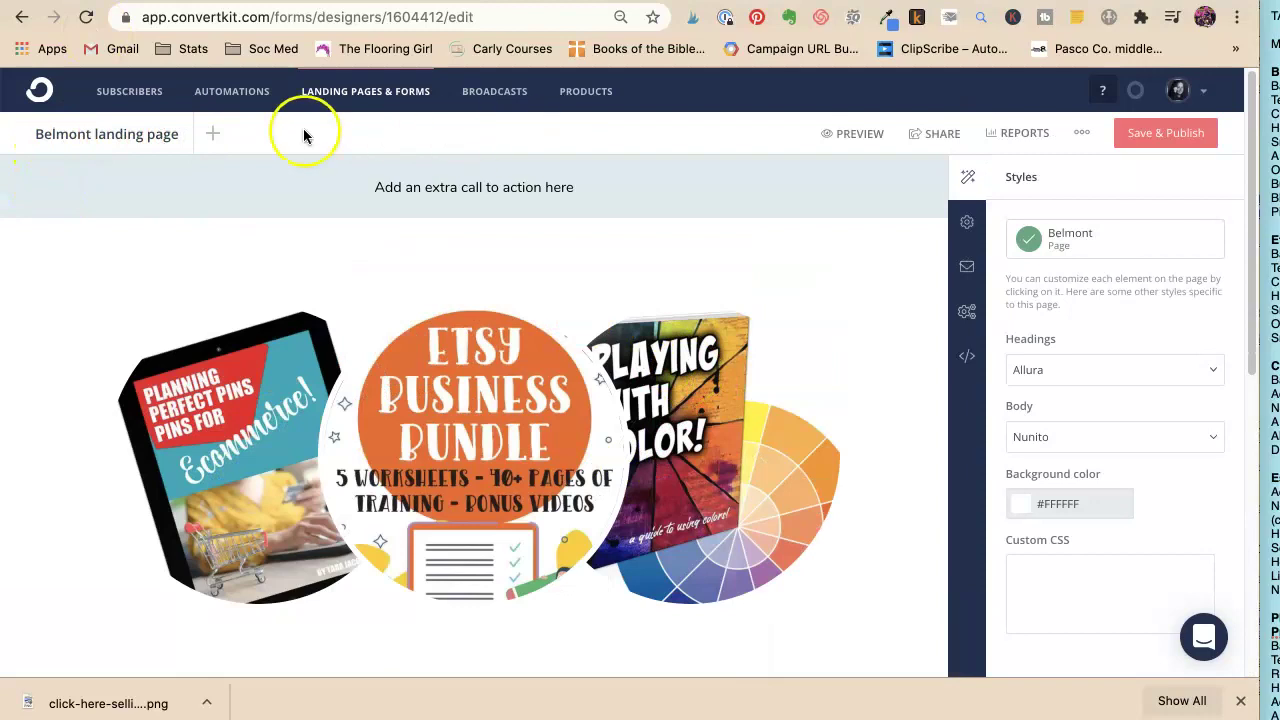
pyautogui.tripleClick(110, 124)
pyautogui.write('D')
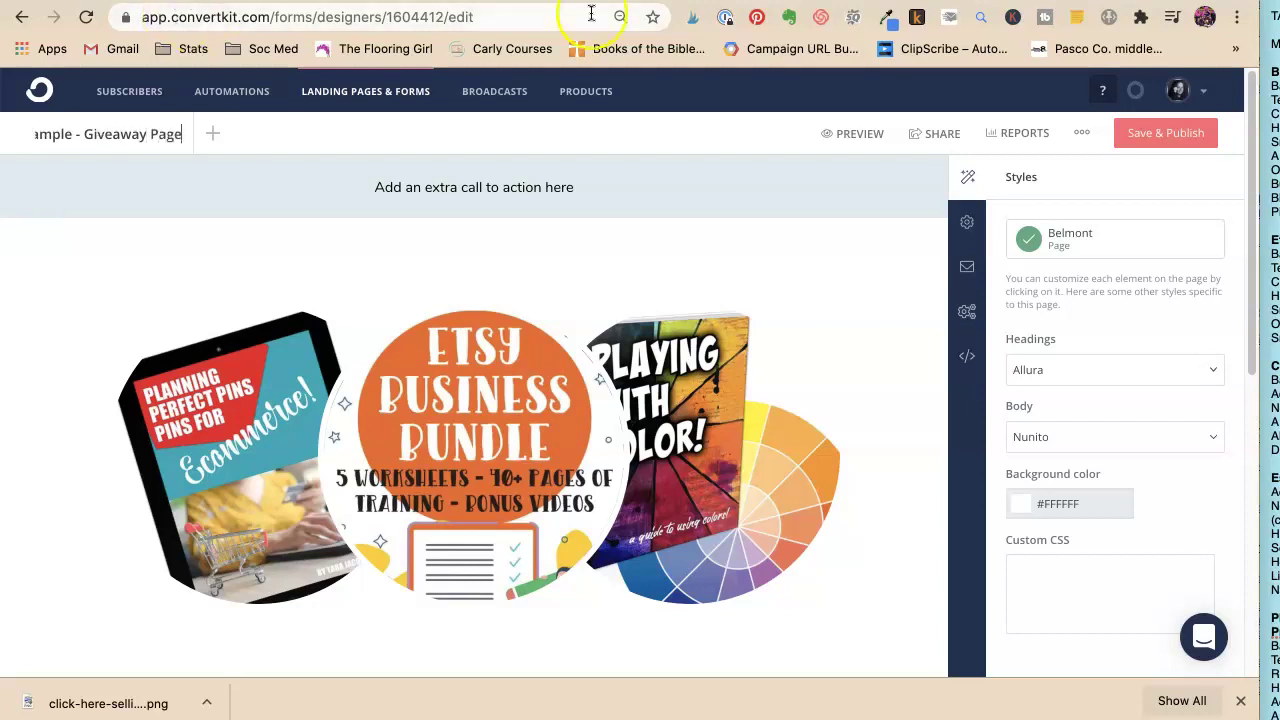
pyautogui.click(1155, 133)
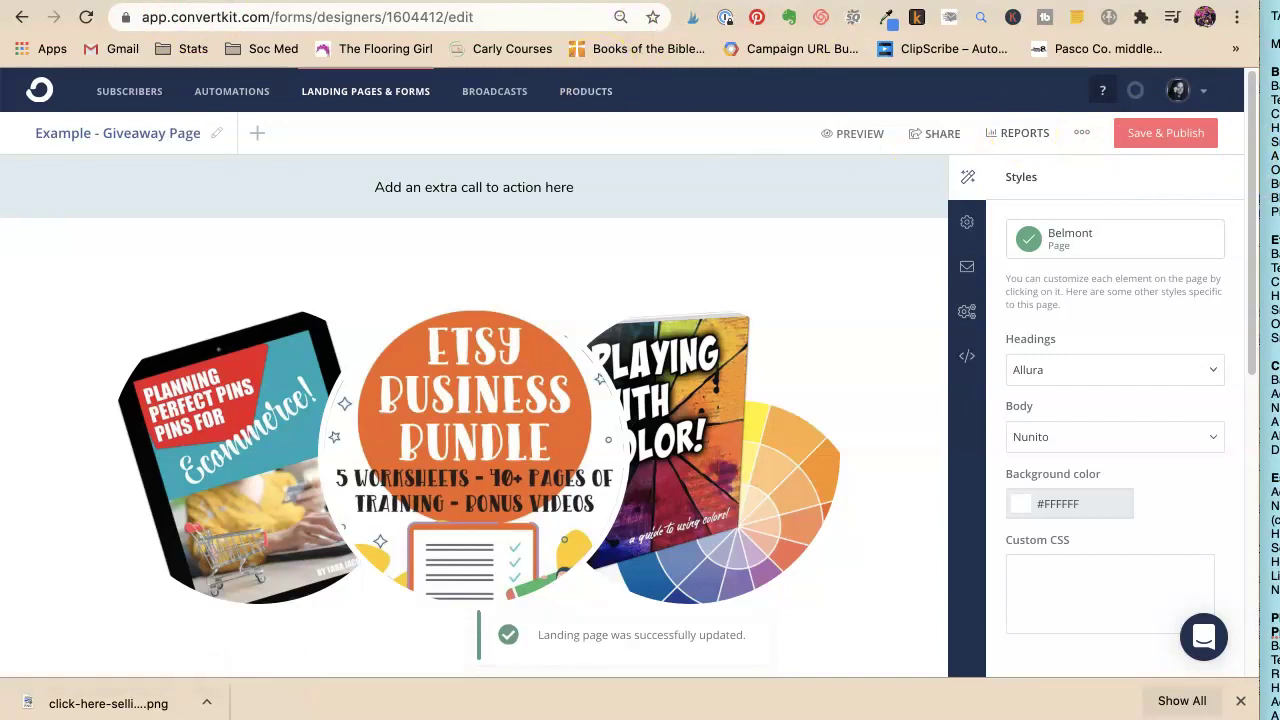
# Copy the page's share link and load the live giveaway page in a new tab to review it
pyautogui.scroll(-3, 540, 428)
pyautogui.click(915, 136)
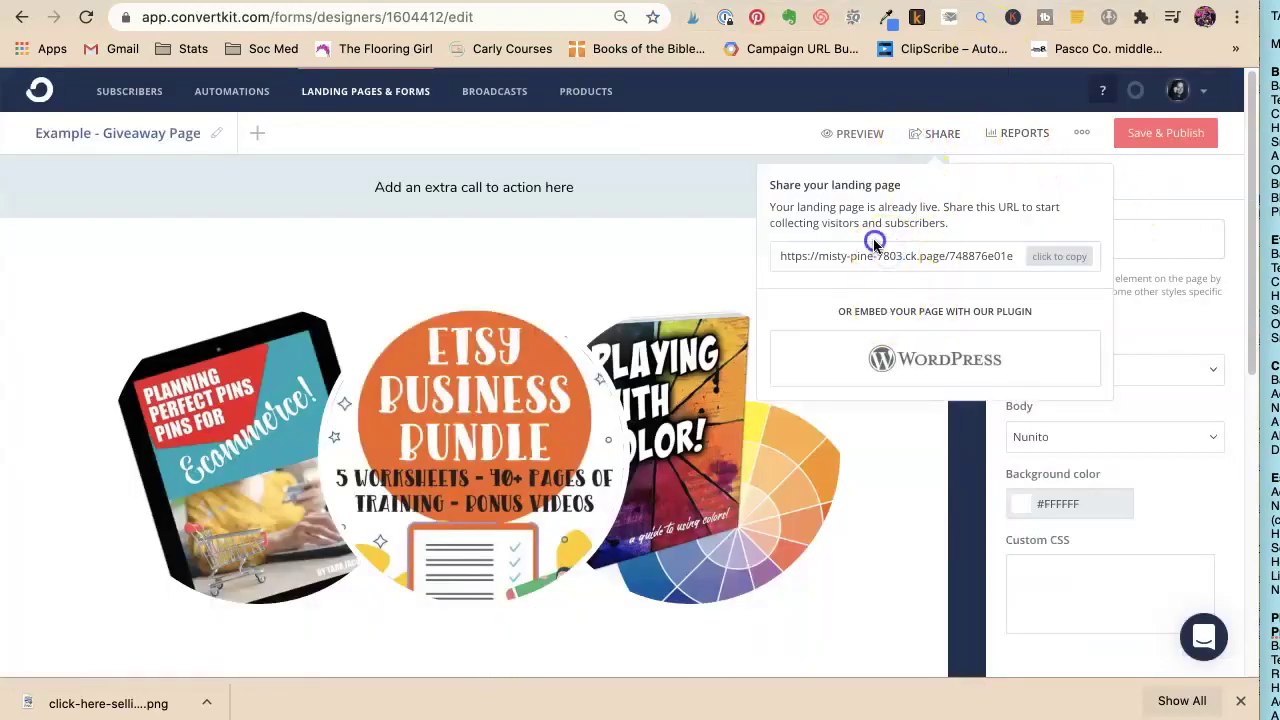
pyautogui.click(865, 255)
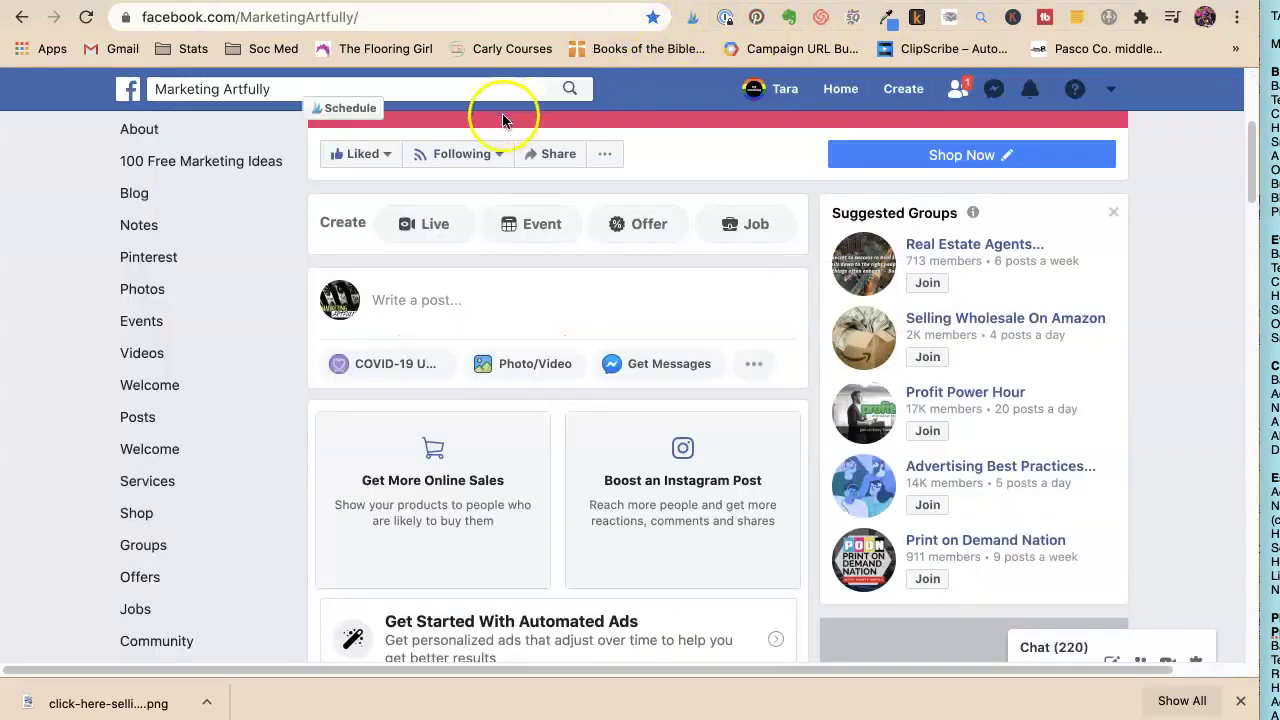
pyautogui.write('https://misty-pine-7803.ck.page/748876e01e')
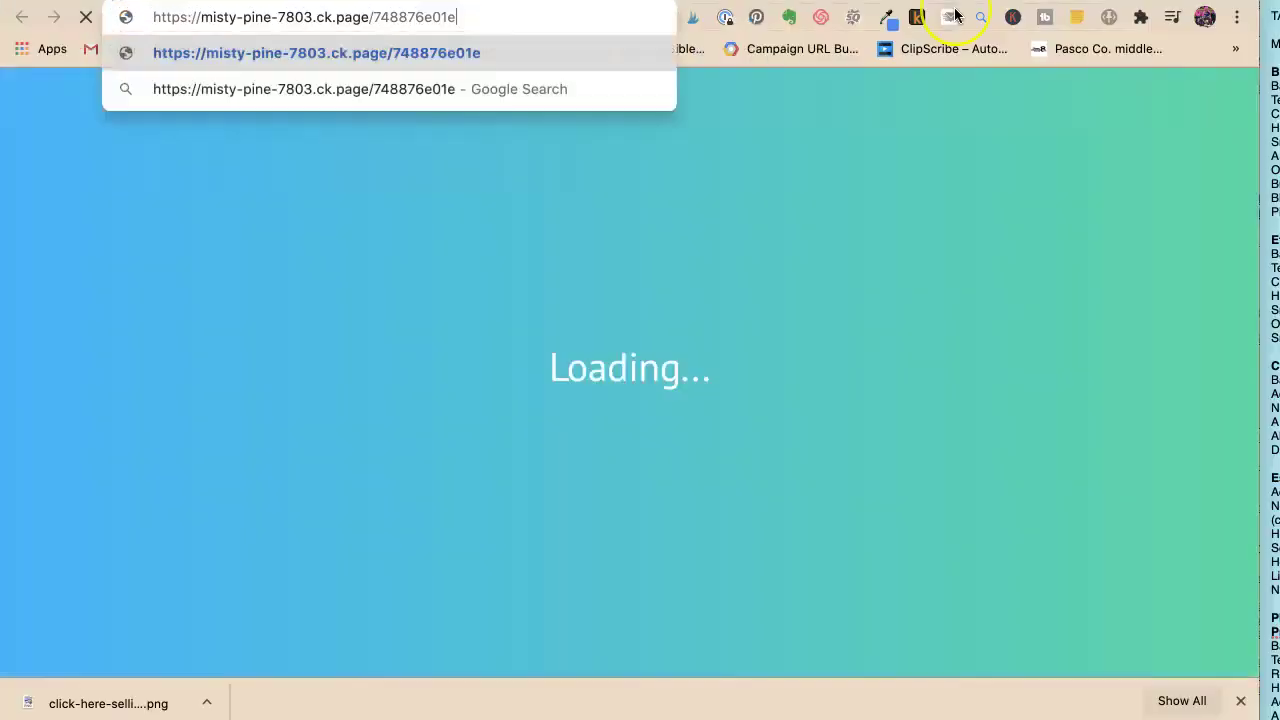
pyautogui.press('Return')
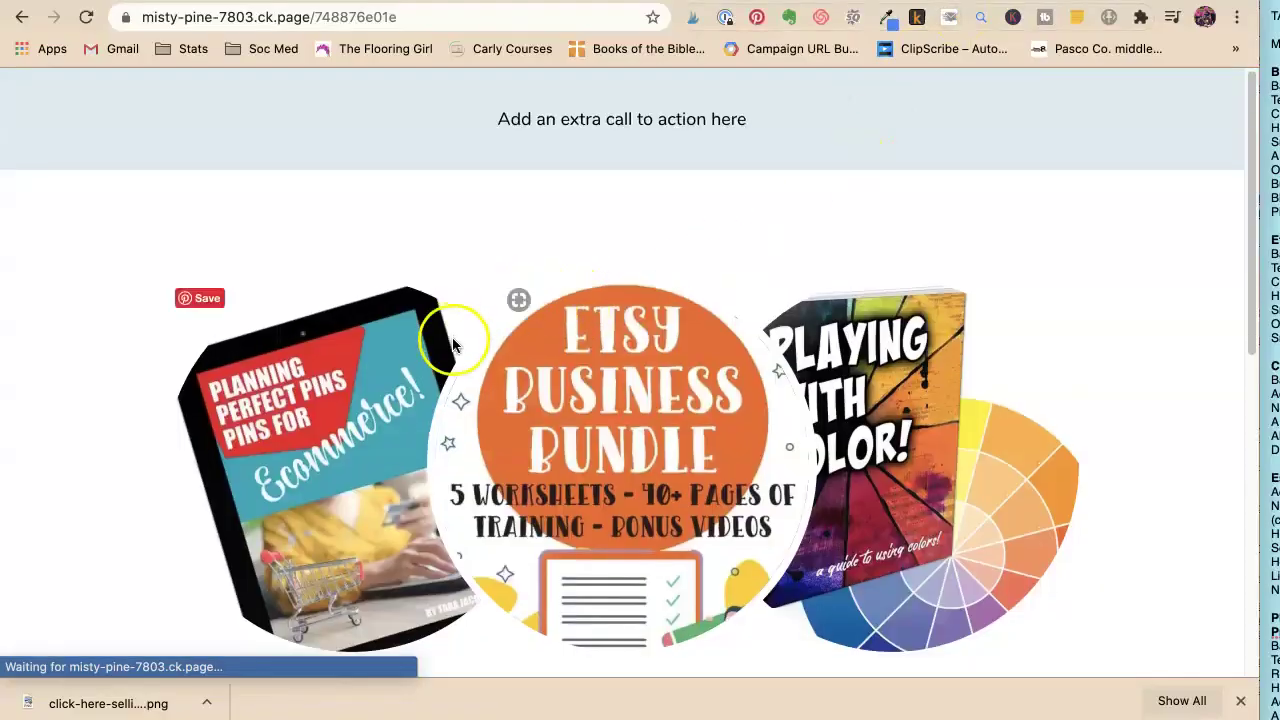
pyautogui.scroll(-4, 460, 335)
pyautogui.scroll(-3, 455, 340)
pyautogui.scroll(3, 455, 347)
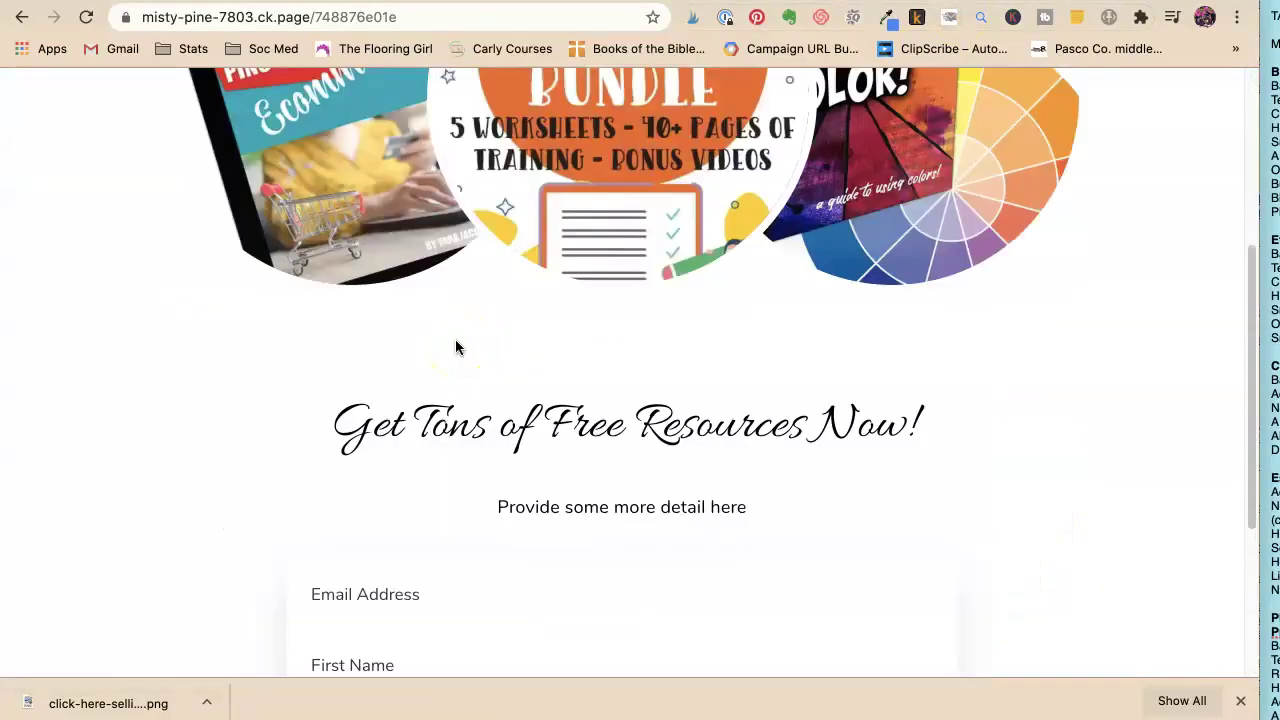
pyautogui.scroll(4, 455, 347)
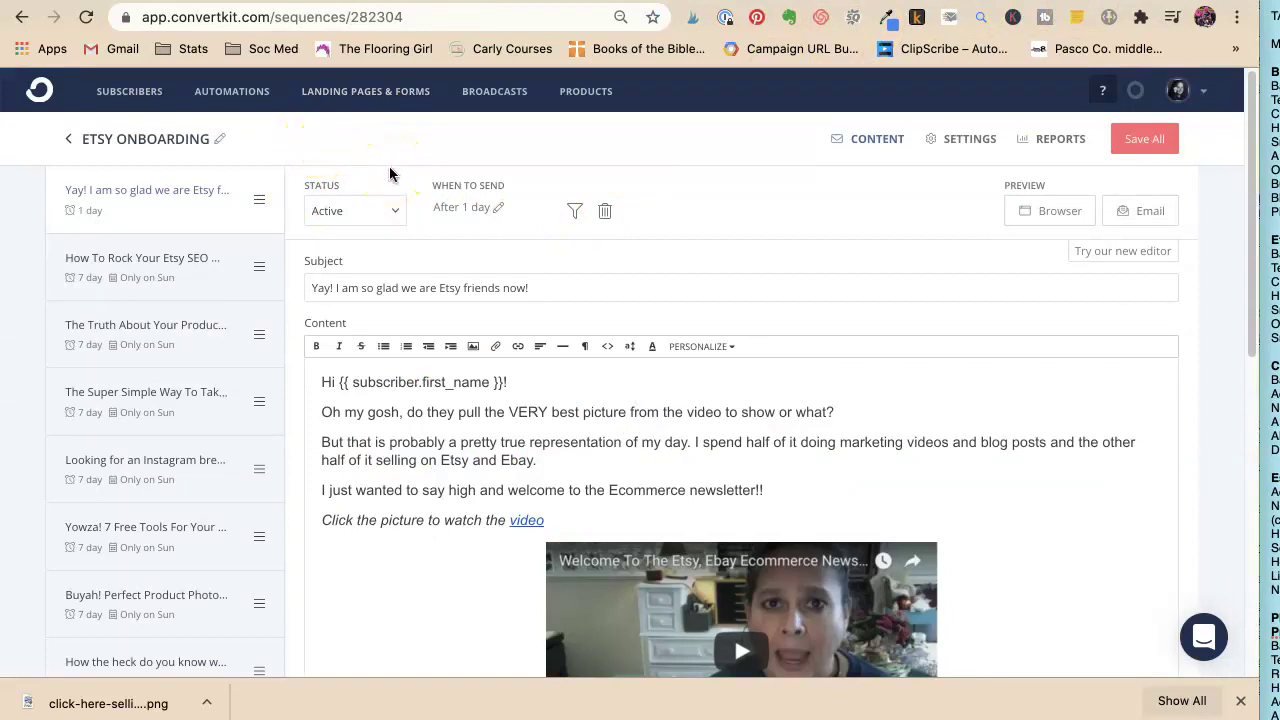
# Open the 'How To Rock Your Etsy SEO Without Making Yourself Nutso' email and scroll to its Marmalead link
pyautogui.scroll(-1, 366, 292)
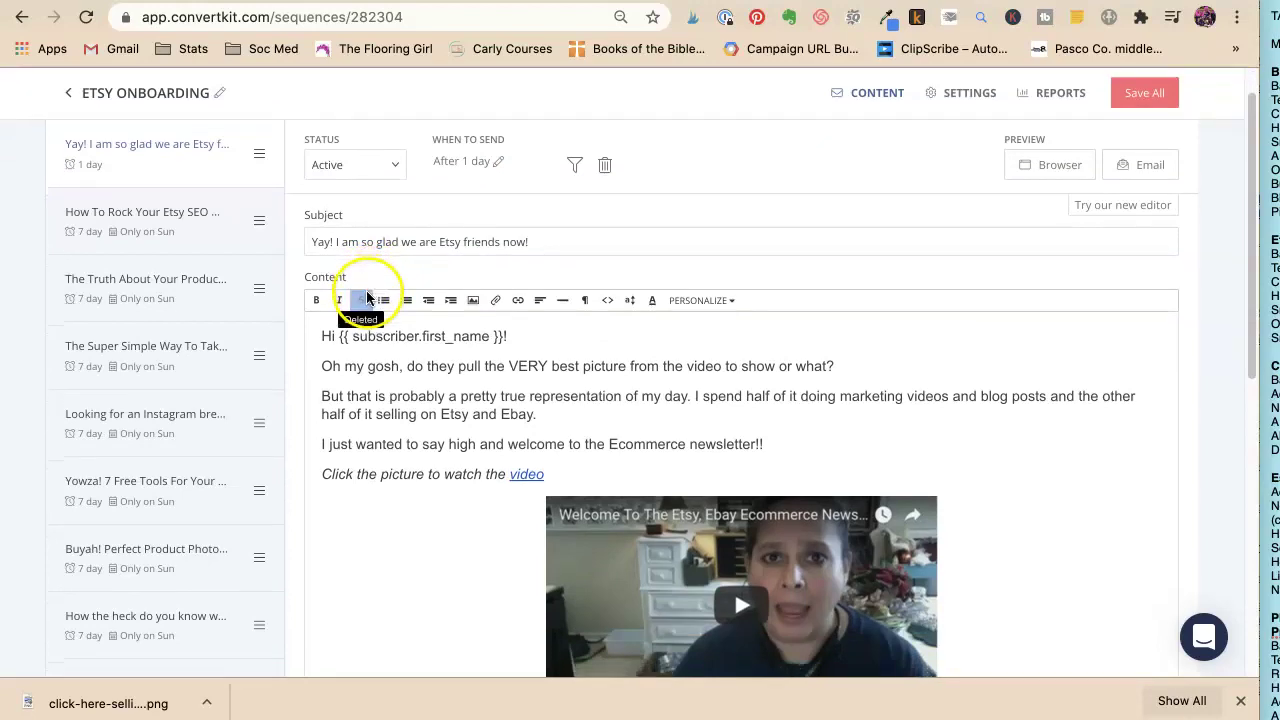
pyautogui.scroll(-1, 366, 298)
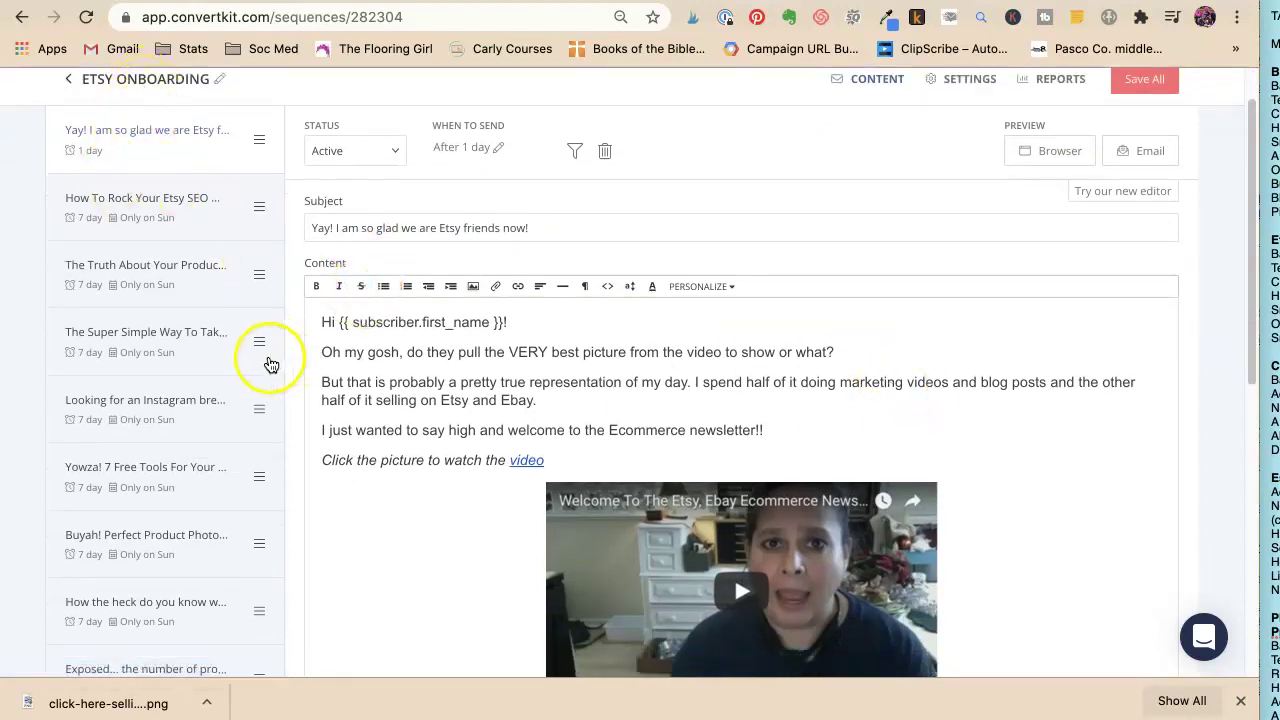
pyautogui.click(71, 217)
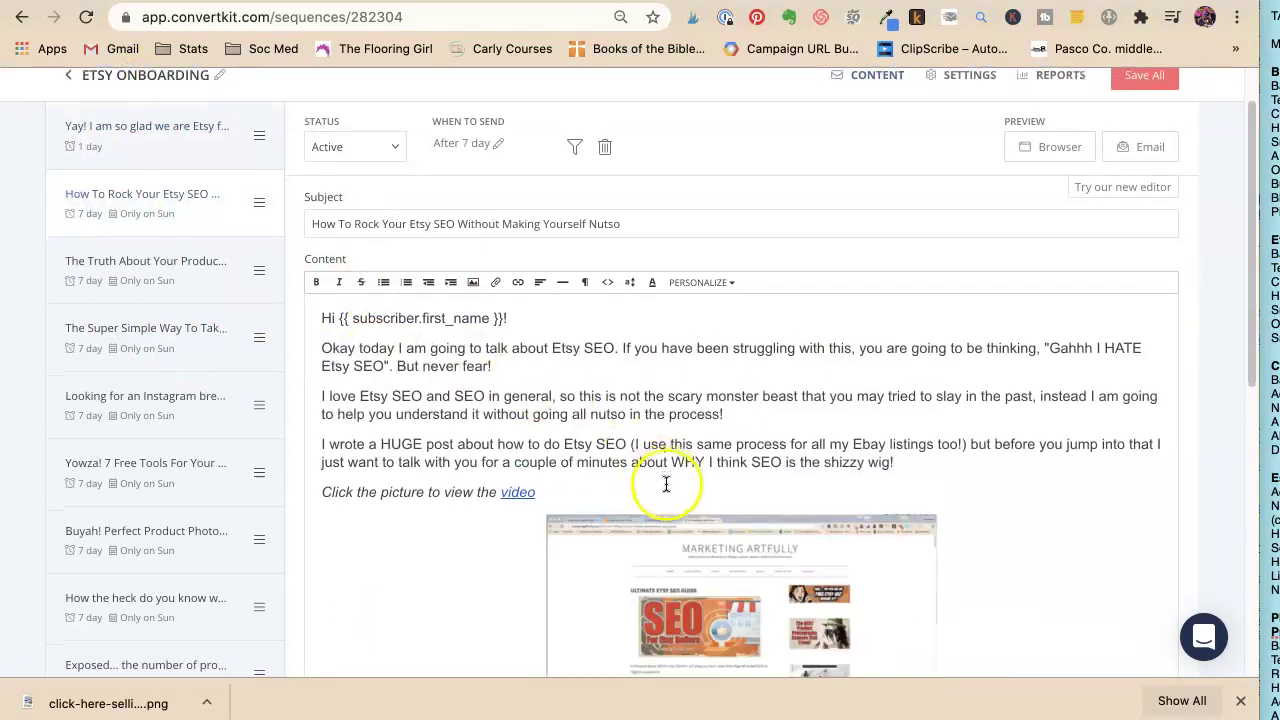
pyautogui.scroll(-5, 666, 484)
pyautogui.scroll(-2, 666, 484)
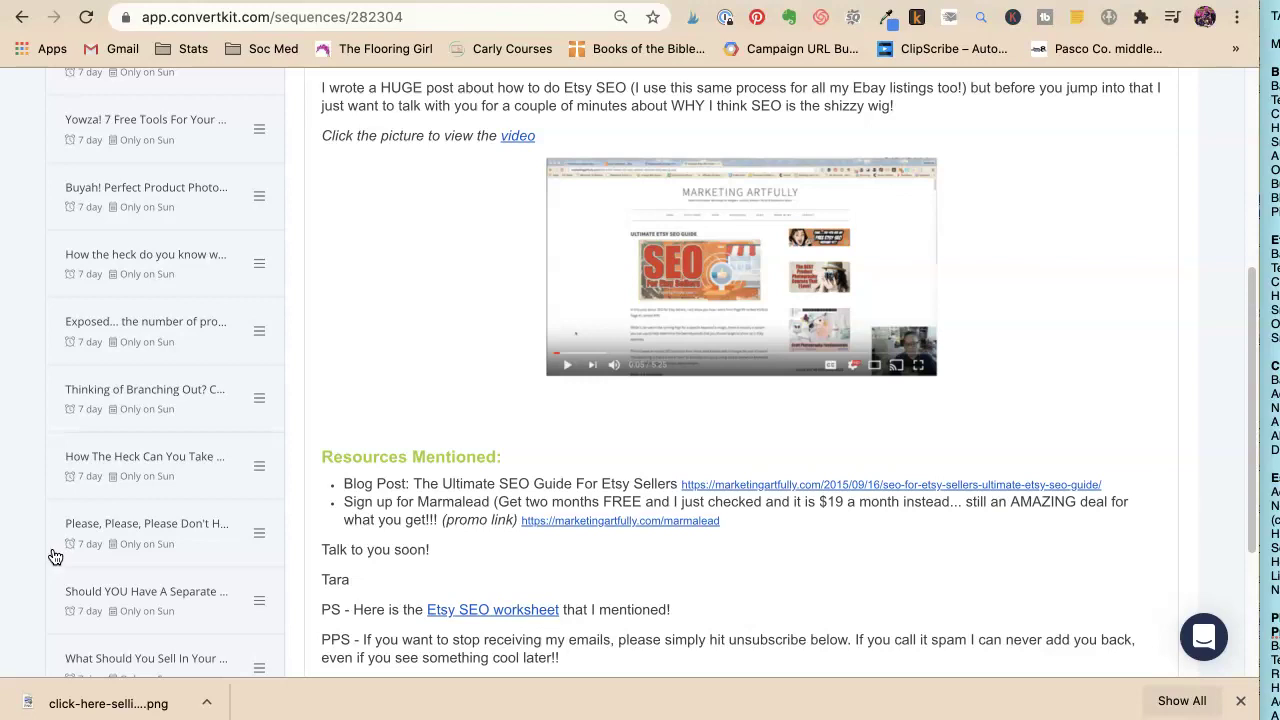
pyautogui.moveTo(740, 265)
pyautogui.scroll(-2, 320, 420)
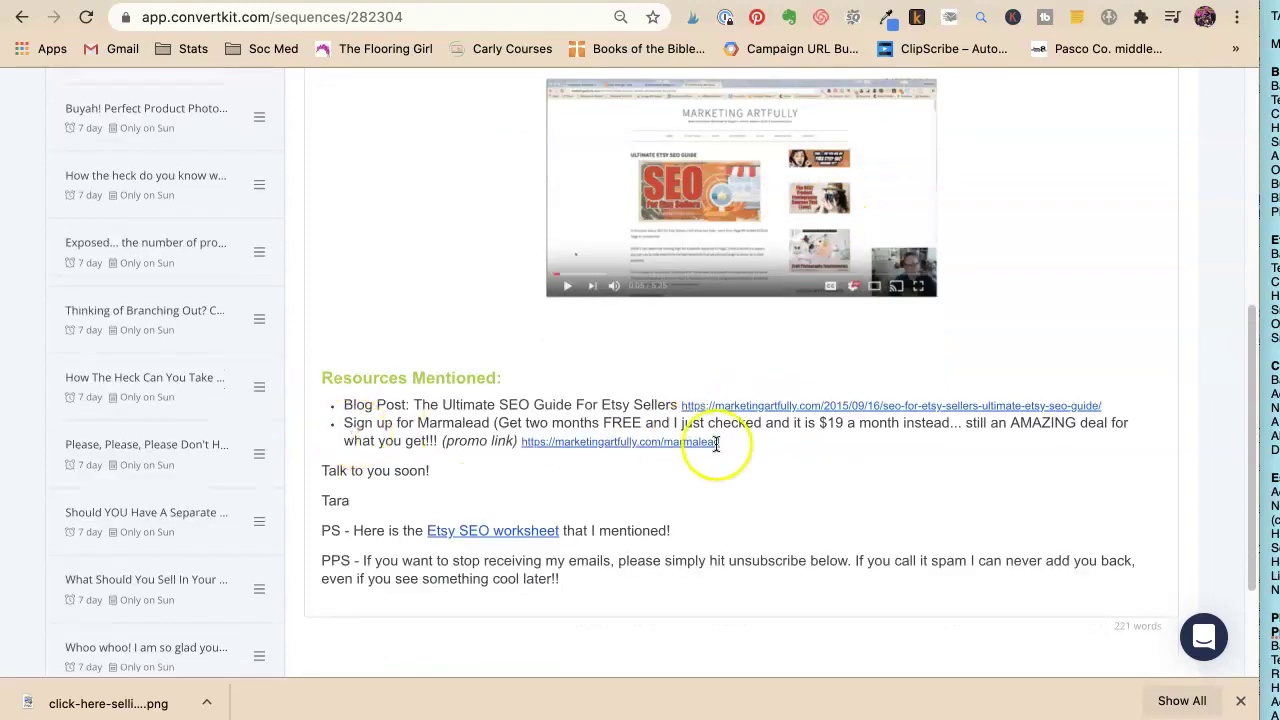
# Follow the Marmalead promo link, browse that page, then close its tab
pyautogui.click(612, 442)
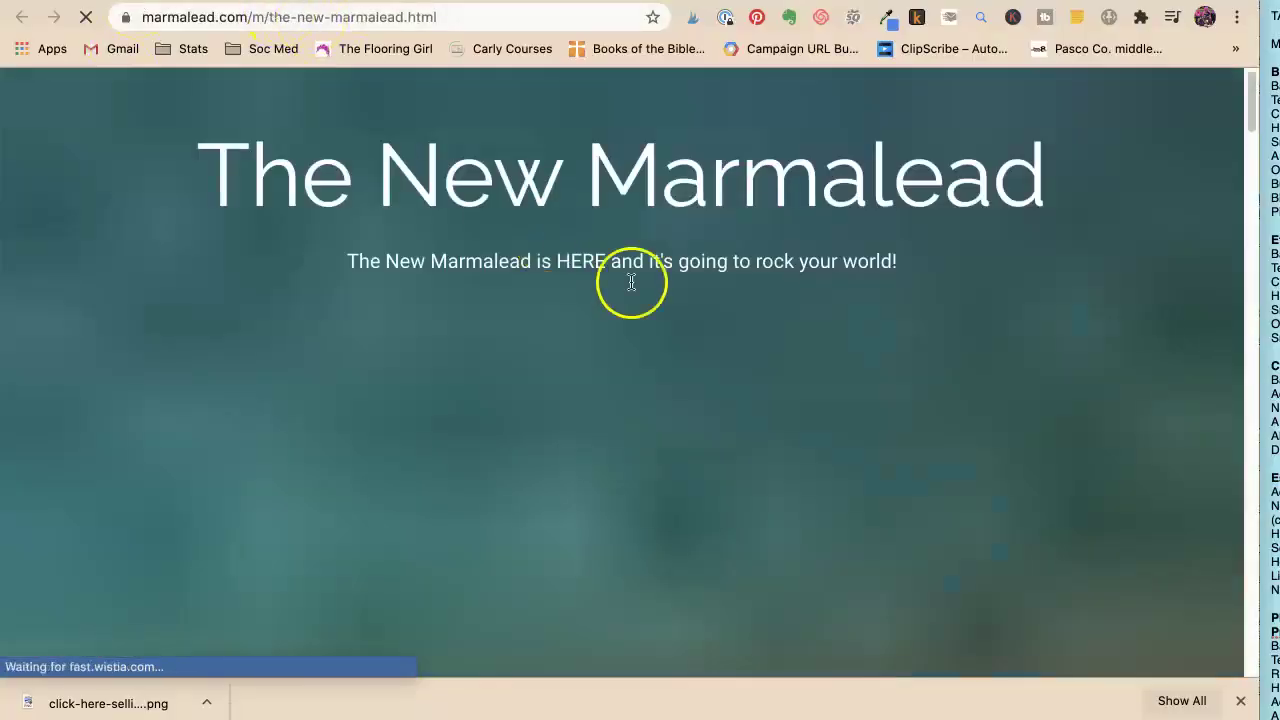
pyautogui.scroll(-5, 563, 347)
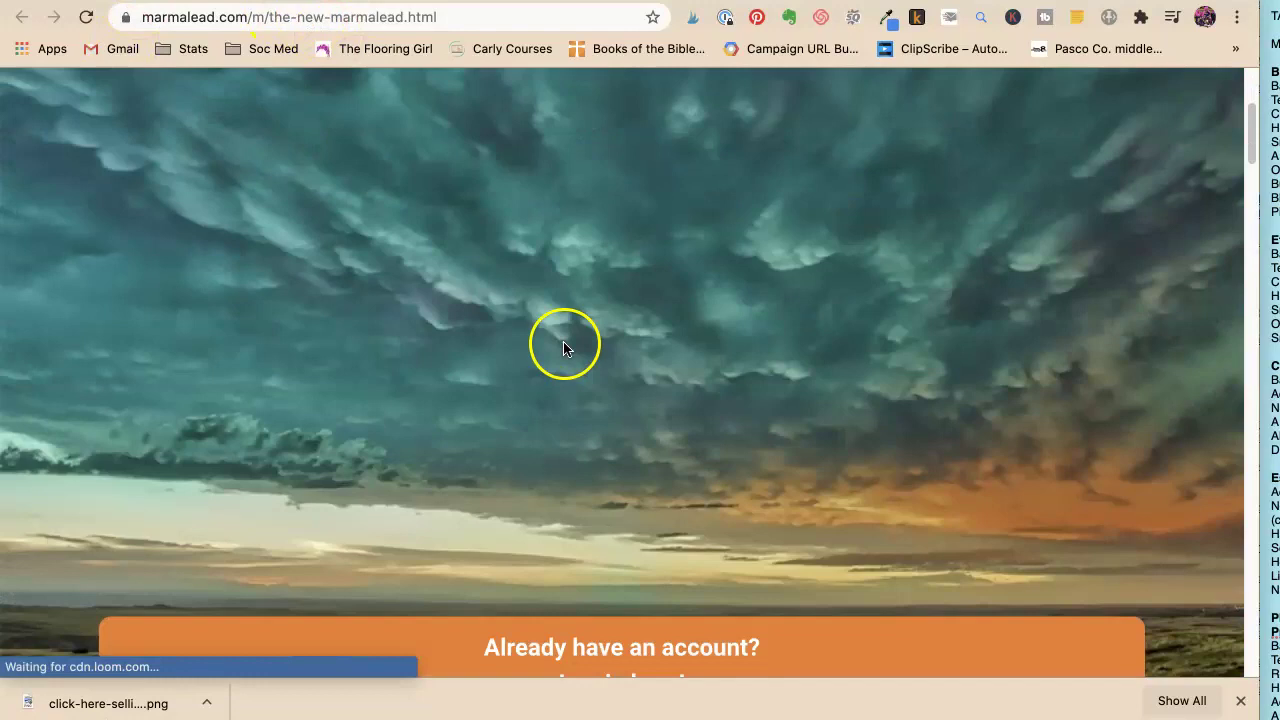
pyautogui.scroll(-4, 563, 347)
pyautogui.scroll(-5, 557, 343)
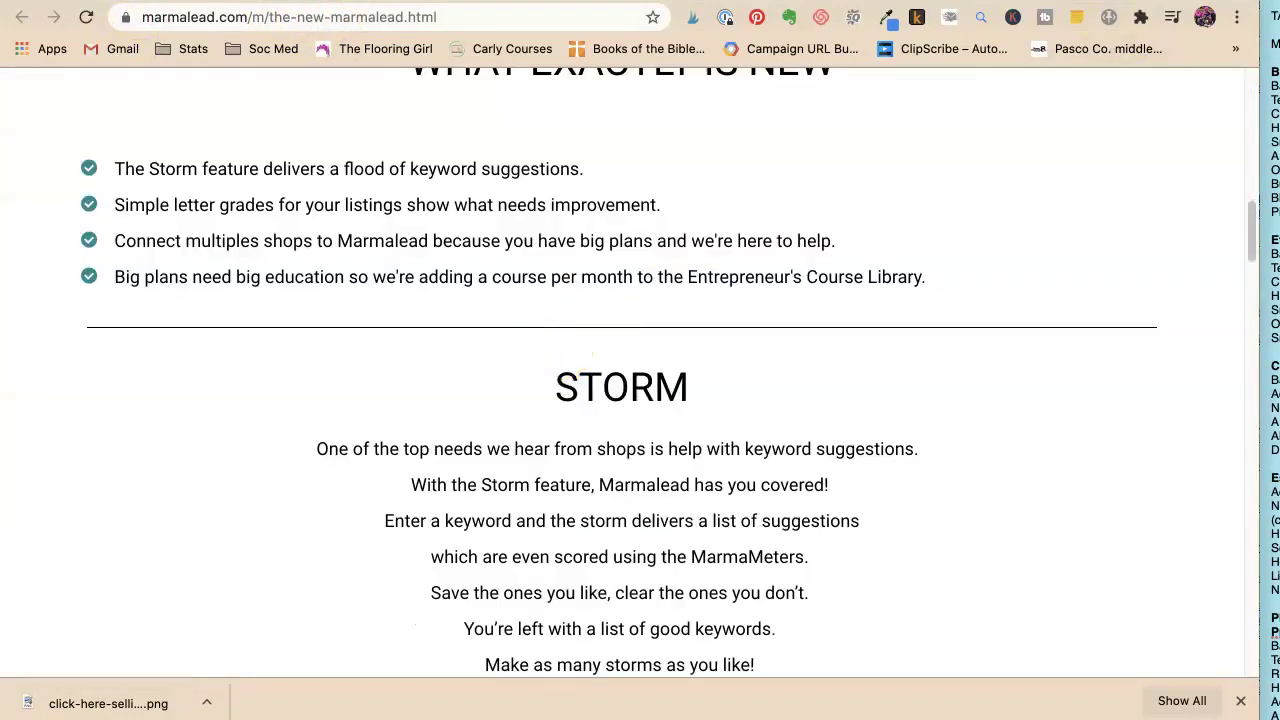
pyautogui.press('super+w')
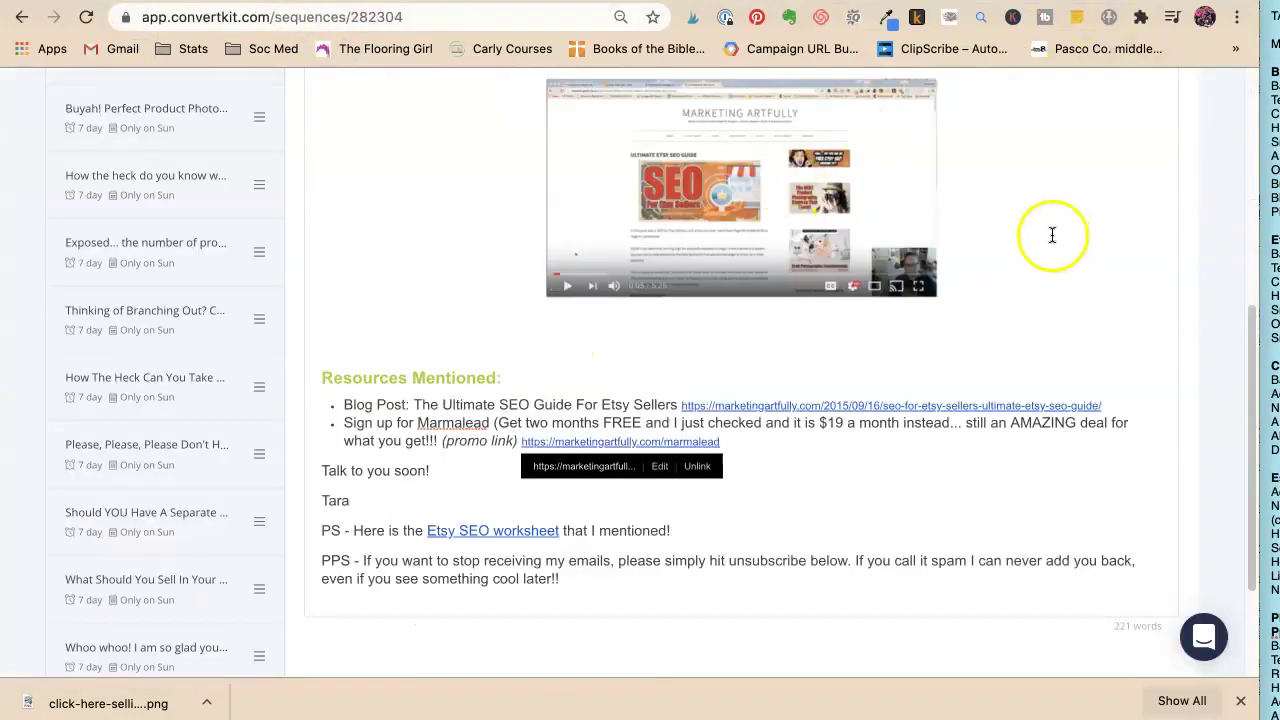
pyautogui.scroll(5, 1052, 249)
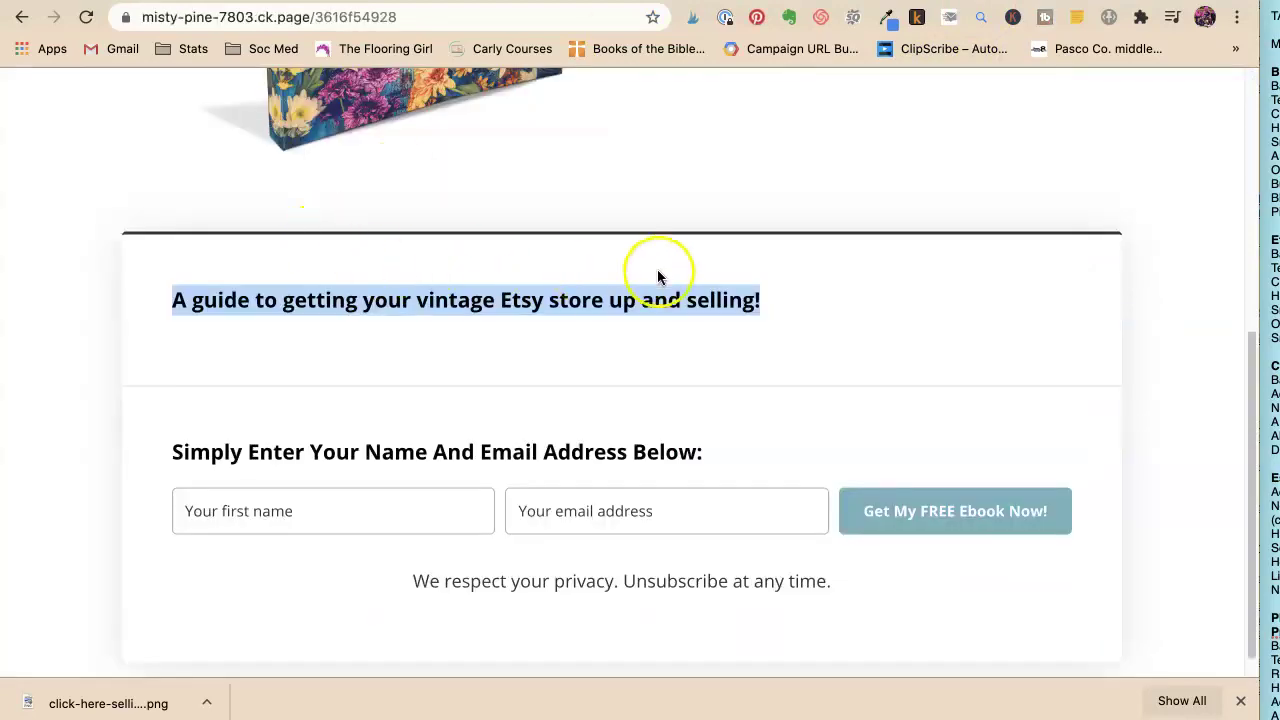
# Go to convertkit.com and log in to the account
pyautogui.scroll(5, 657, 340)
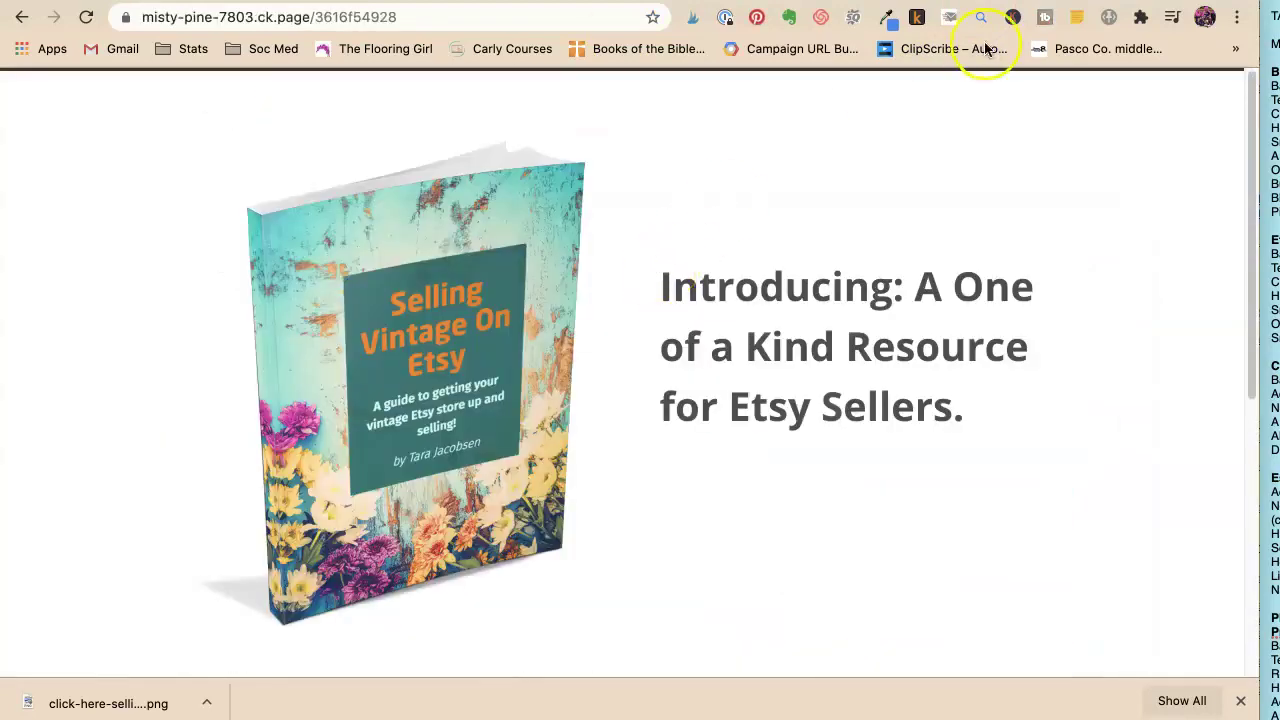
pyautogui.click(420, 17)
pyautogui.write('convertkit.com')
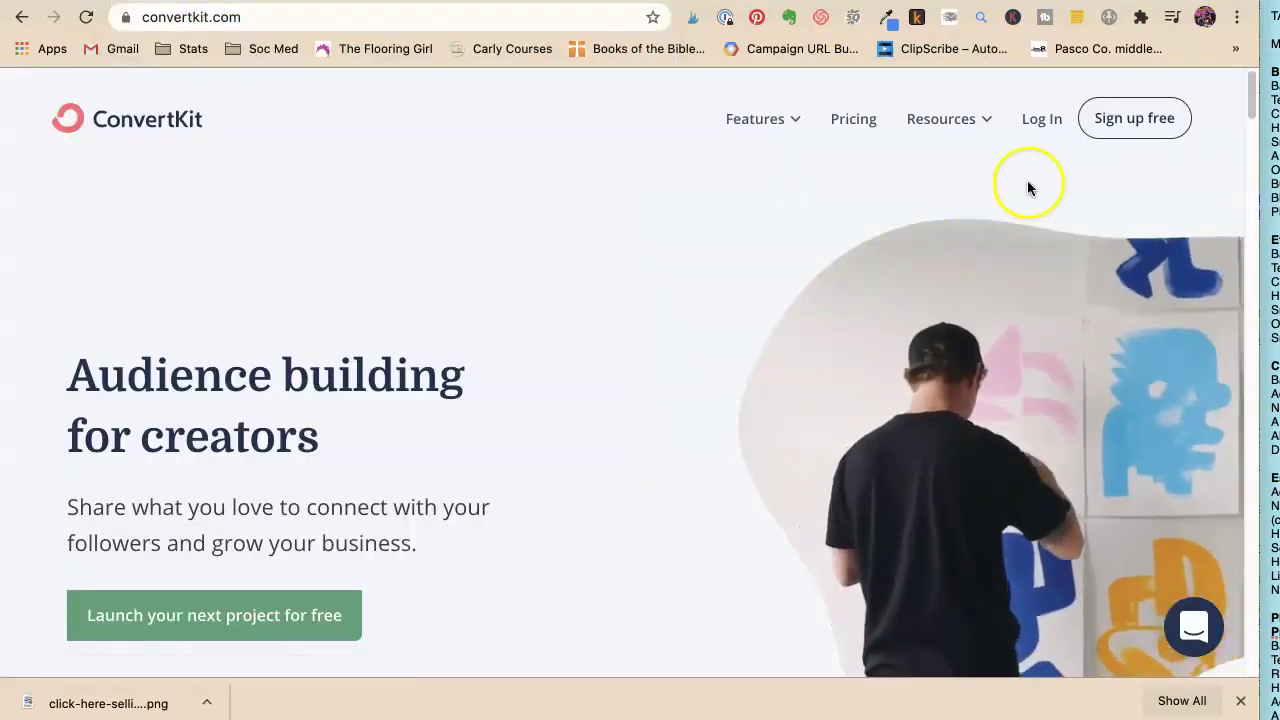
pyautogui.click(1030, 128)
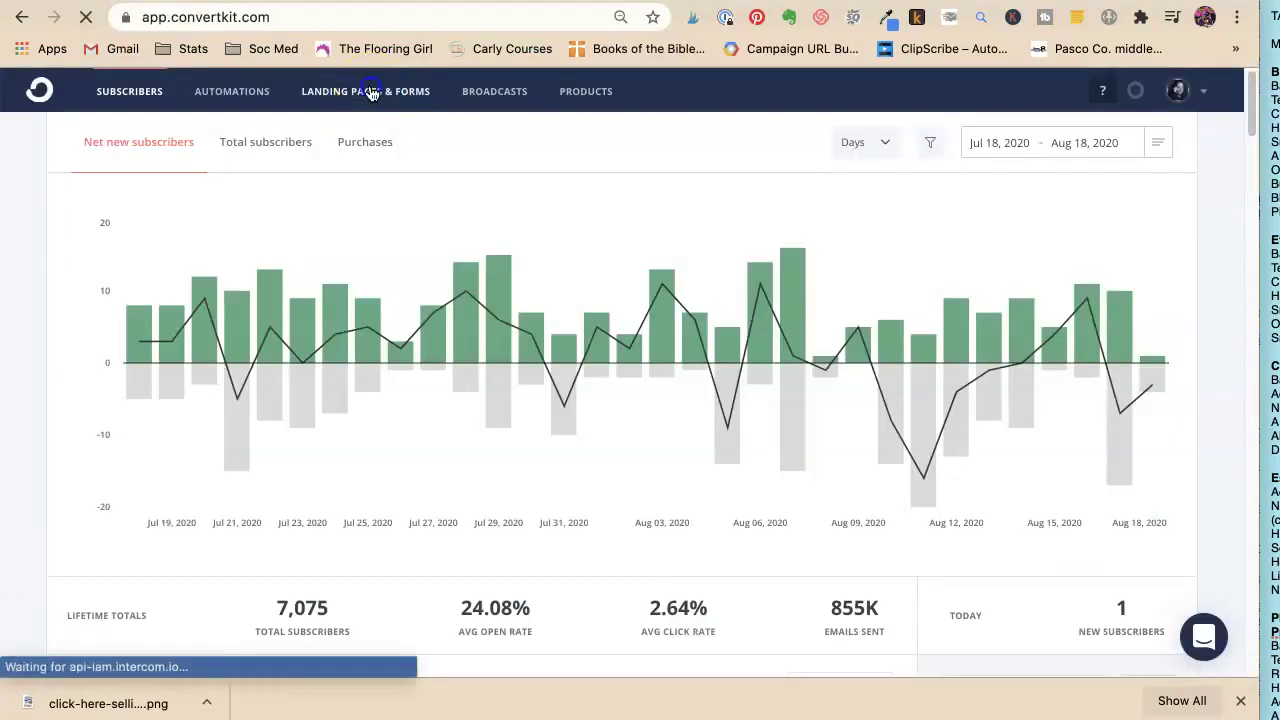
# Browse Landing Pages & Forms and reopen Example - Giveaway Page in the editor
pyautogui.click(371, 93)
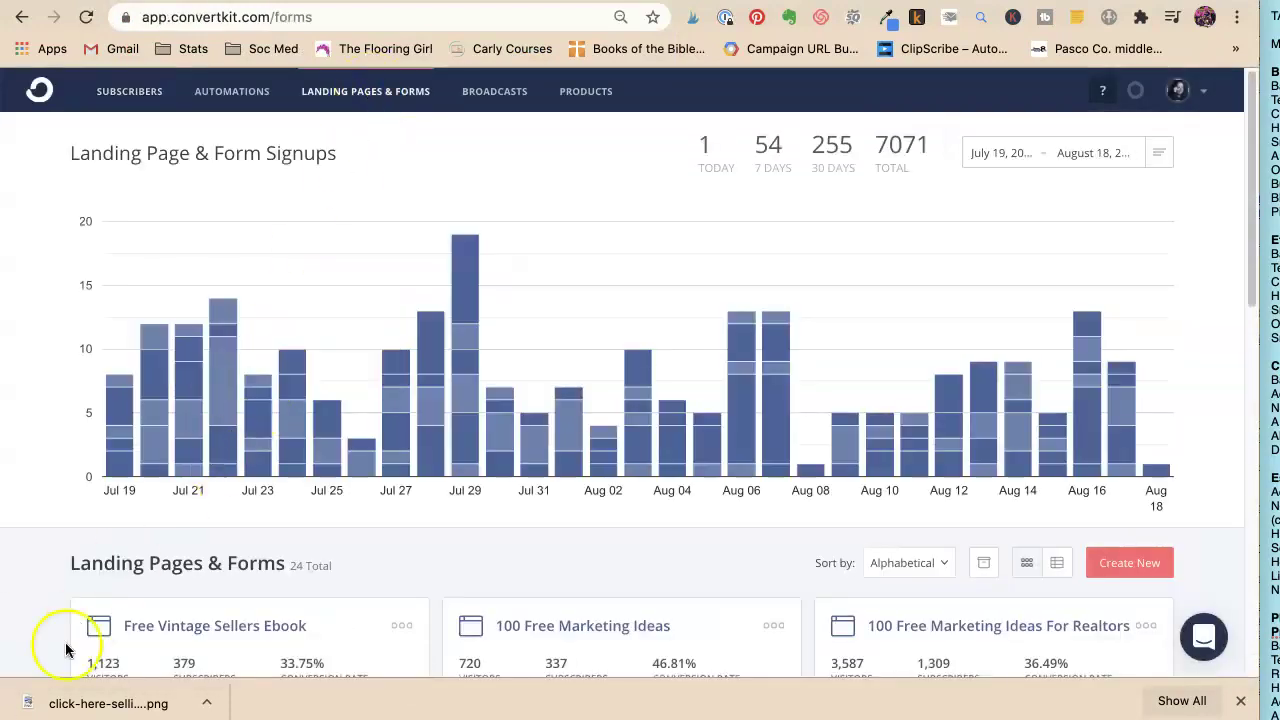
pyautogui.scroll(-4, 205, 316)
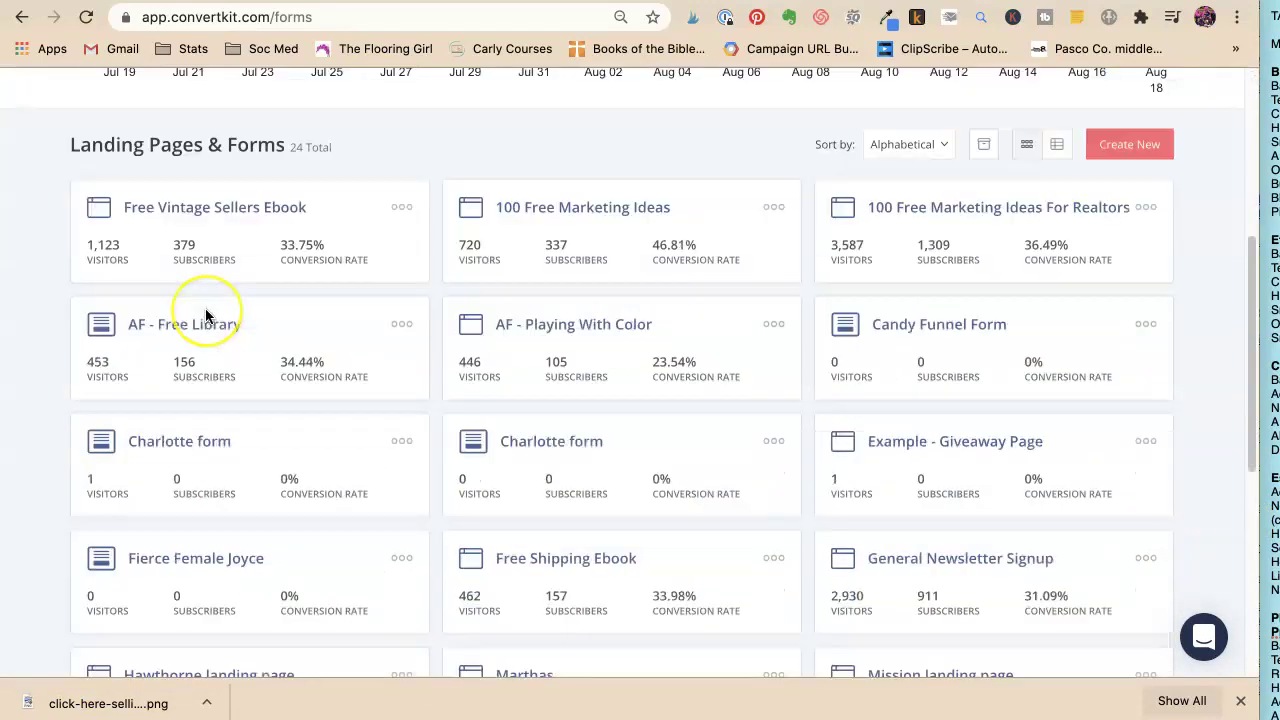
pyautogui.scroll(-1, 205, 316)
pyautogui.scroll(-1, 205, 316)
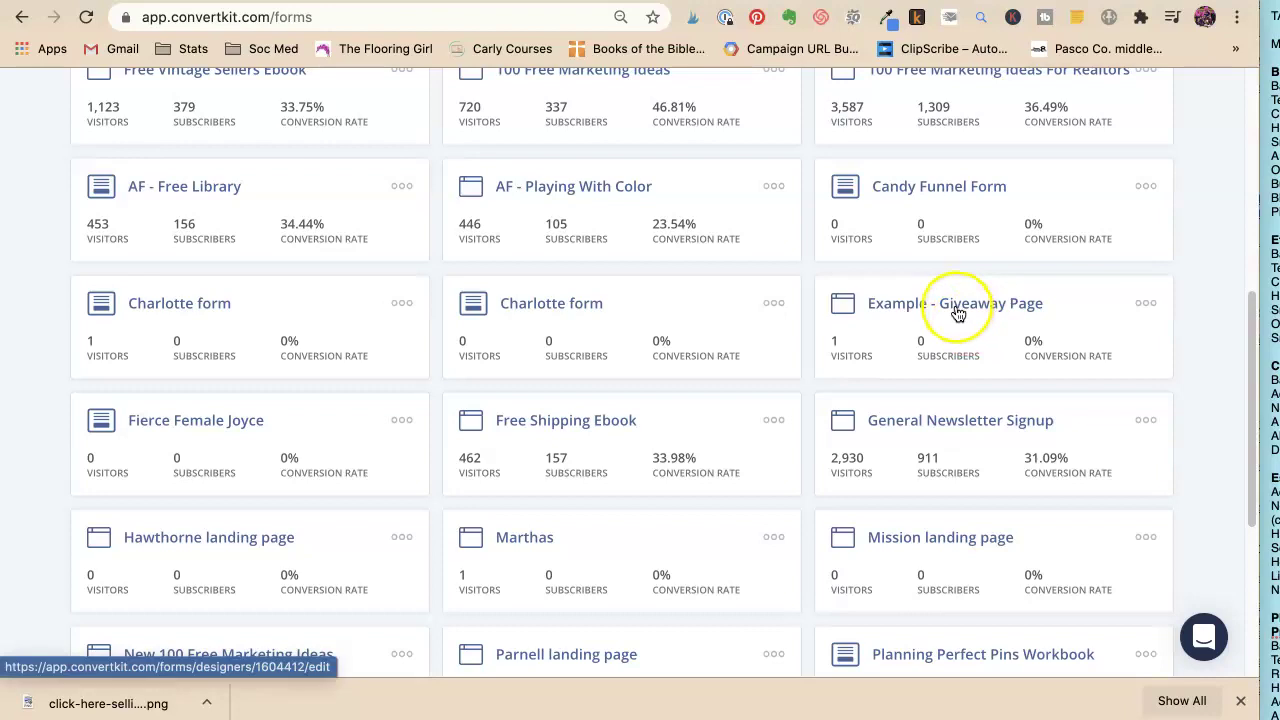
pyautogui.scroll(-3, 866, 485)
pyautogui.scroll(6, 866, 489)
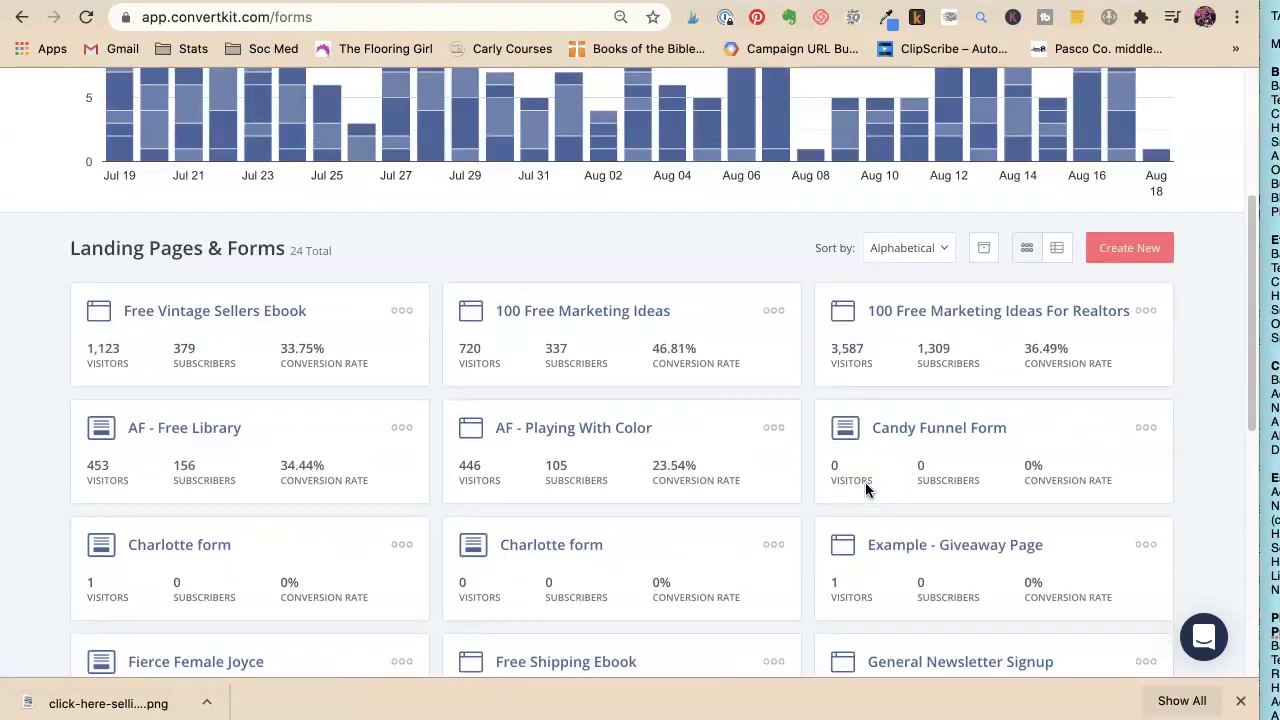
pyautogui.click(893, 544)
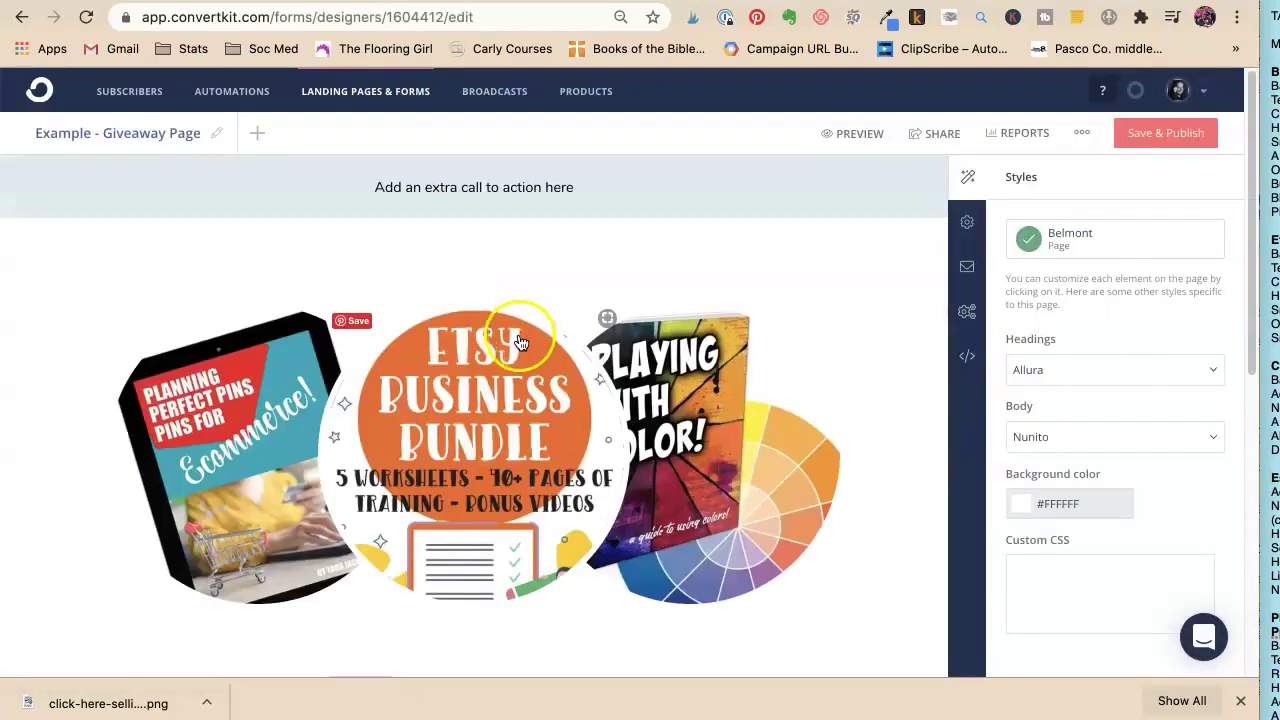
# Scroll through the giveaway page and place the cursor in the form heading
pyautogui.scroll(-4, 521, 345)
pyautogui.scroll(-1, 518, 340)
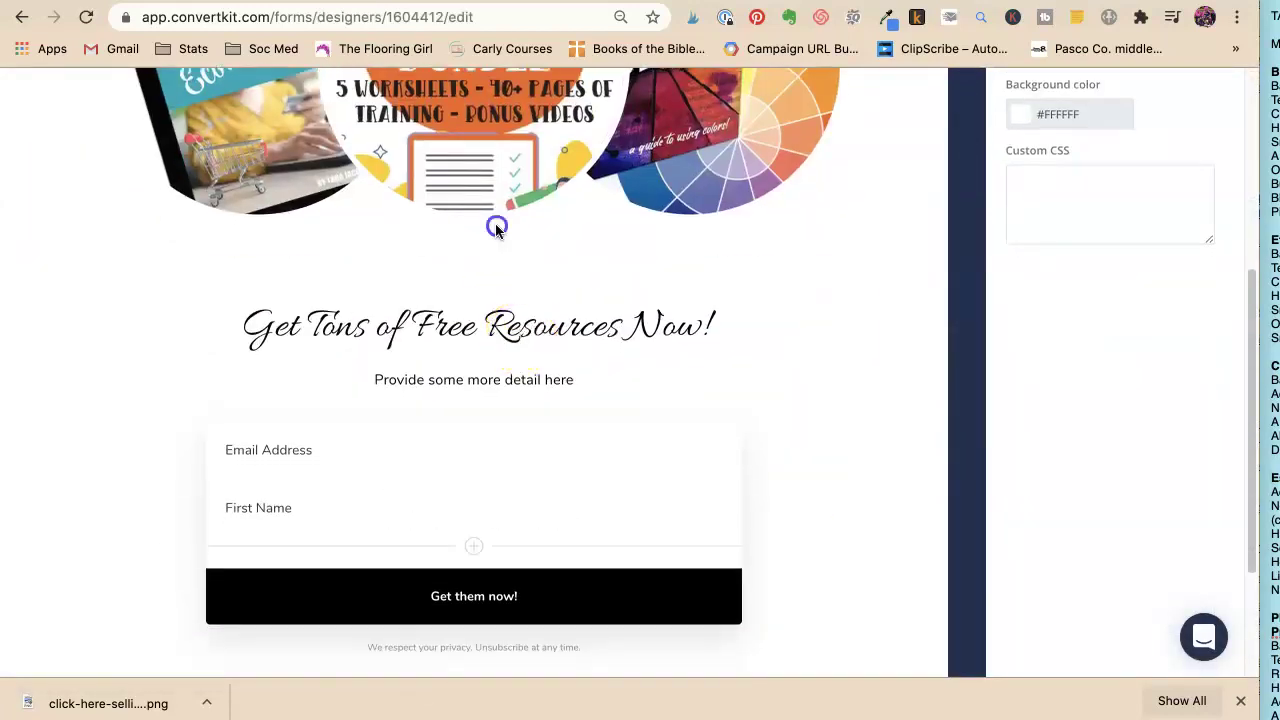
pyautogui.click(306, 325)
pyautogui.scroll(-5, 555, 383)
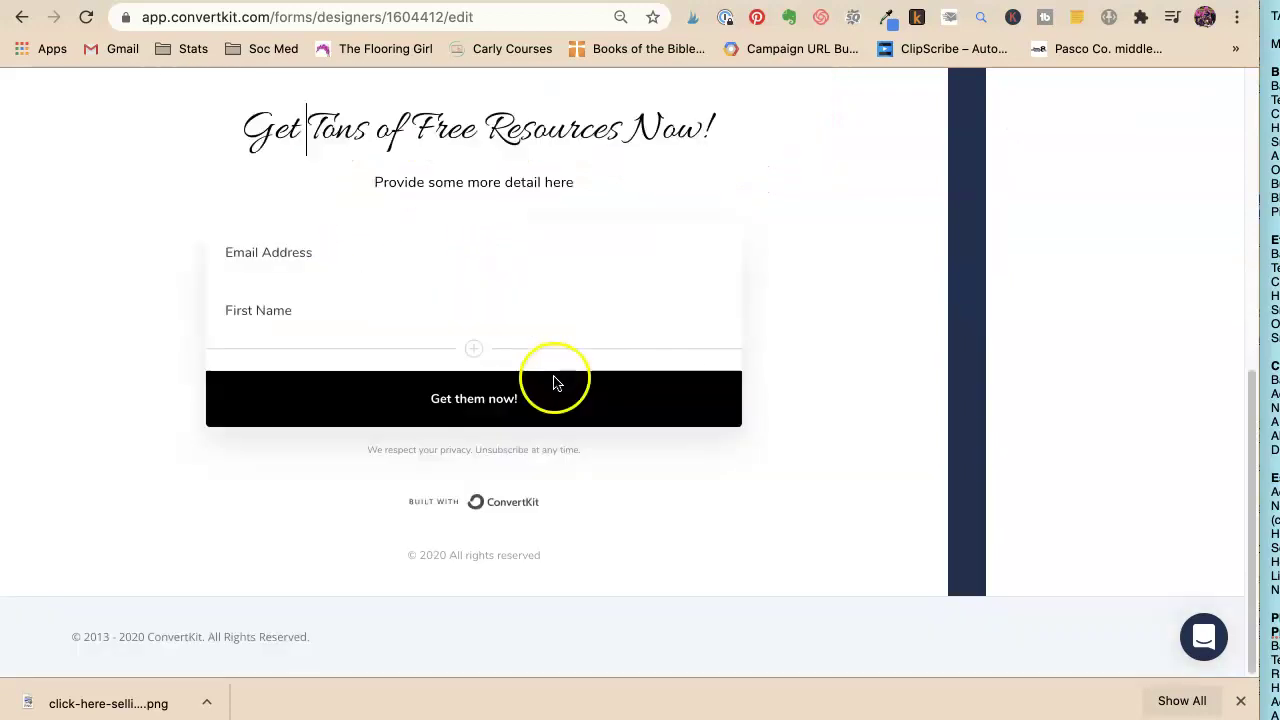
pyautogui.scroll(4, 557, 491)
pyautogui.scroll(10, 560, 487)
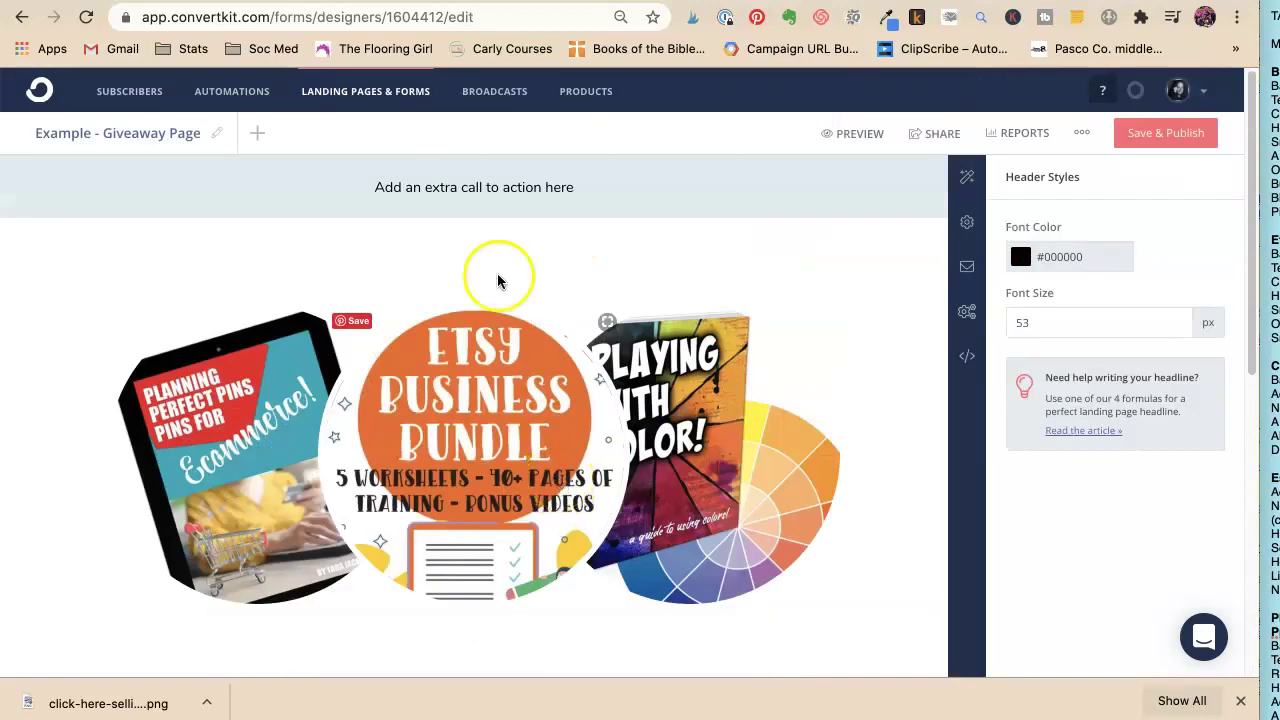
# Replace the banner placeholder with 'Get something' and try linking the word 'something'
pyautogui.click(463, 189)
pyautogui.tripleClick(462, 188)
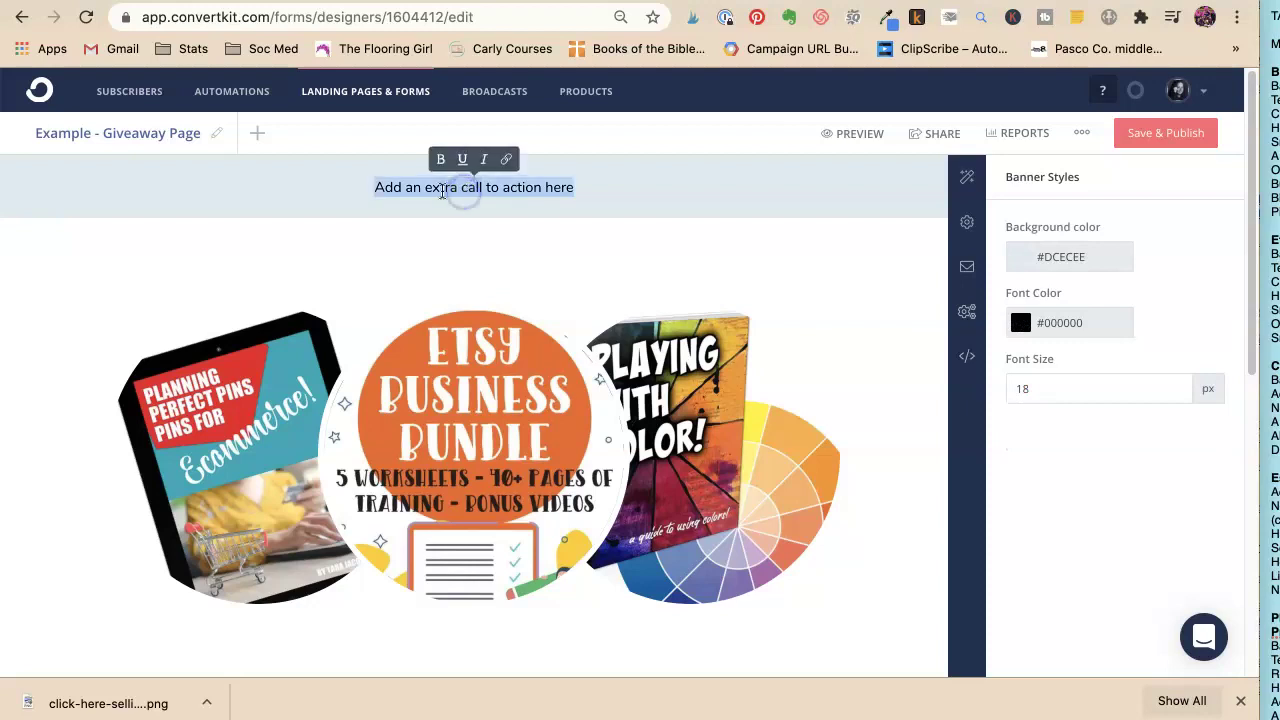
pyautogui.write('Get som')
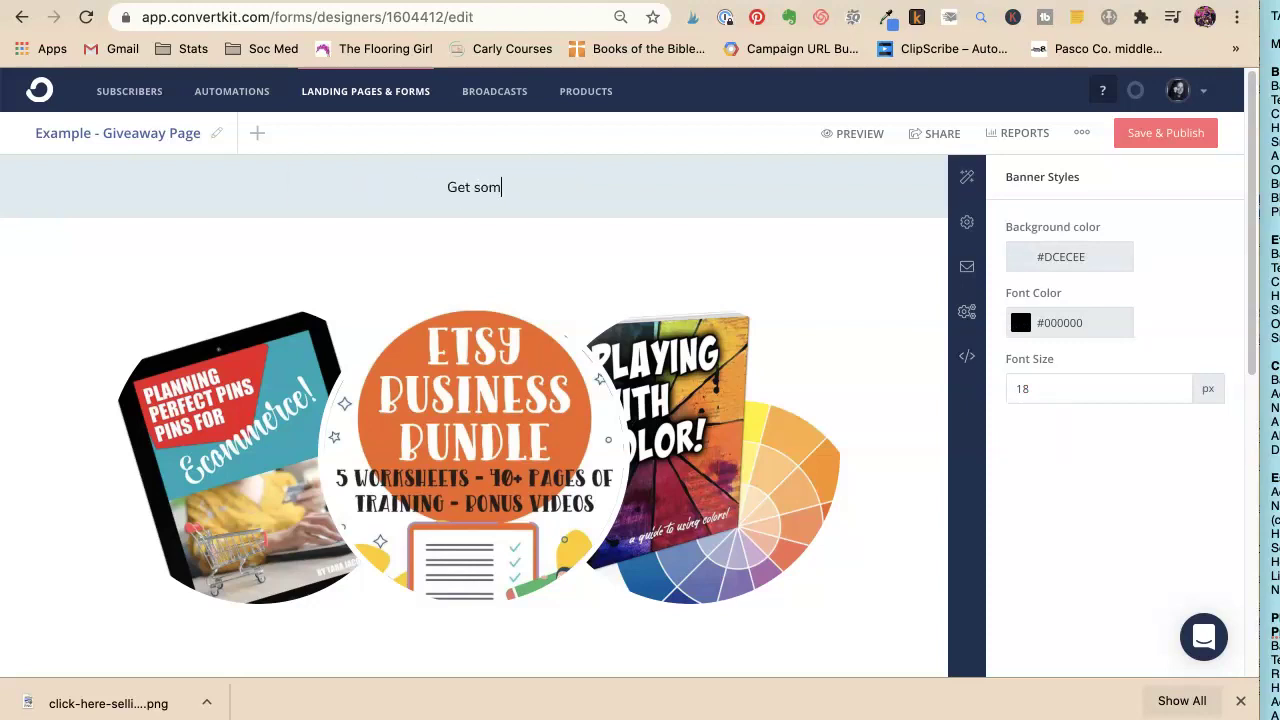
pyautogui.write('ething')
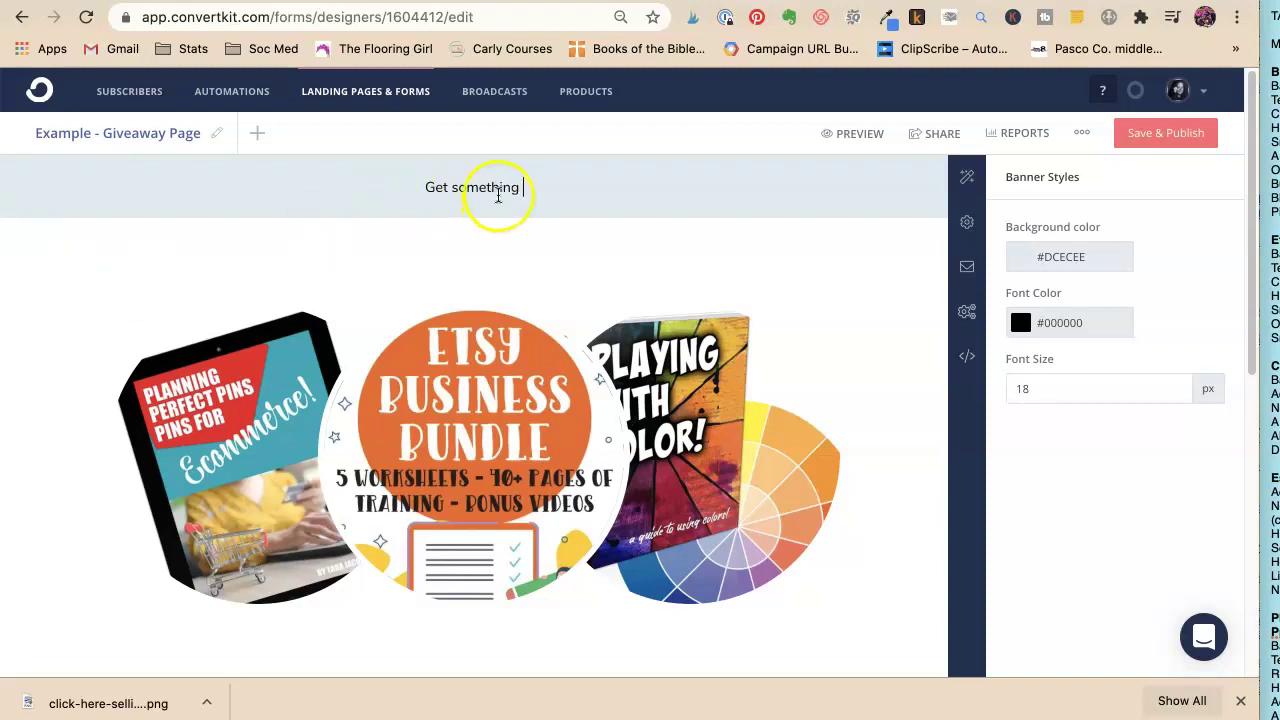
pyautogui.doubleClick(502, 190)
pyautogui.click(519, 161)
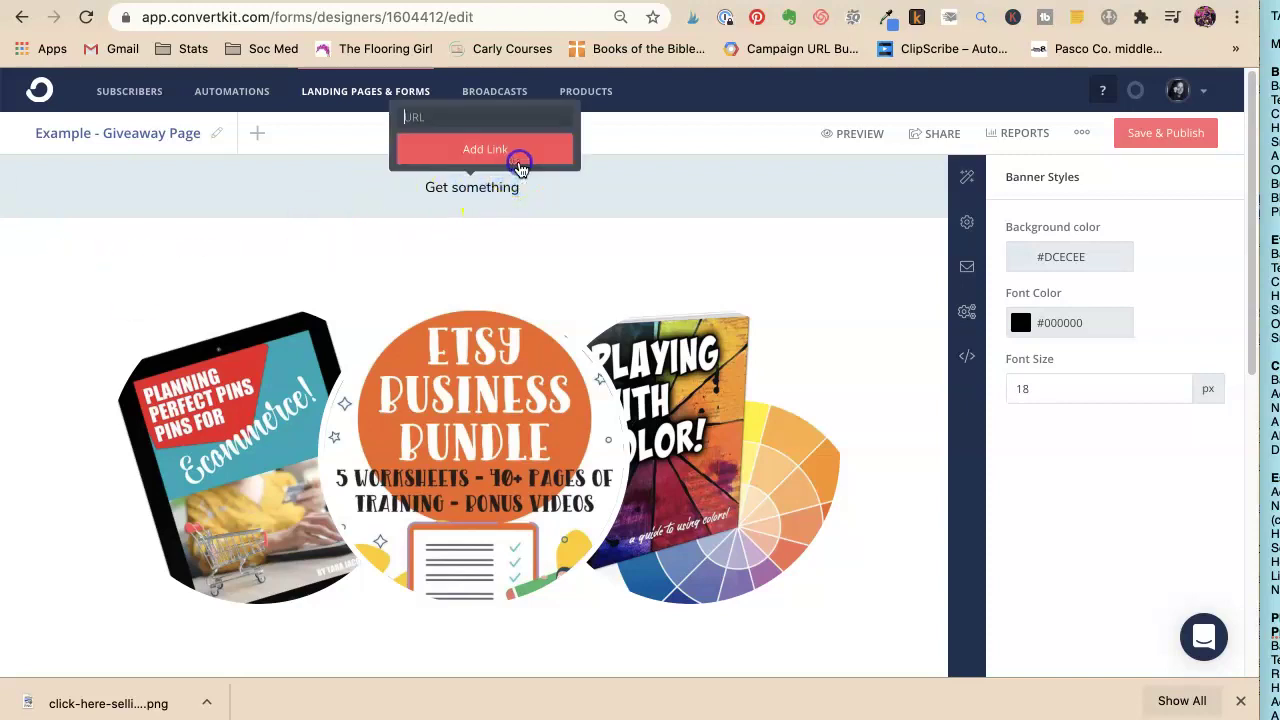
pyautogui.click(449, 150)
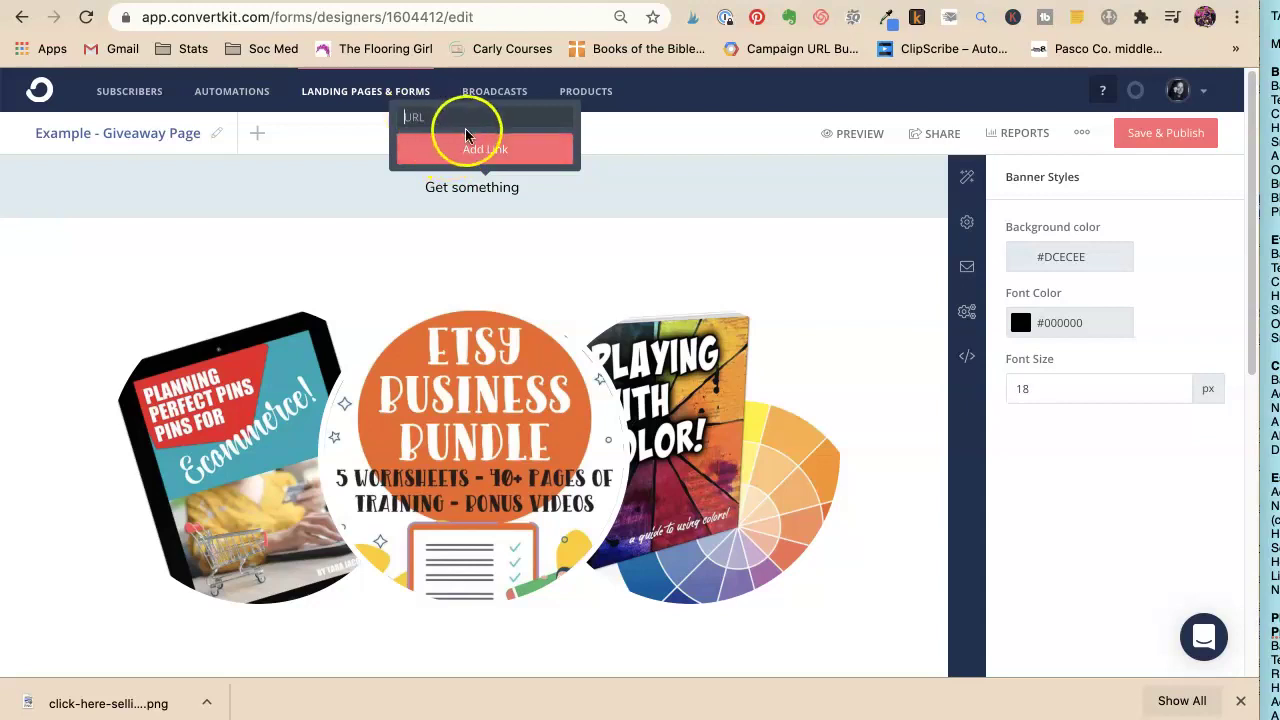
pyautogui.click(463, 193)
# Change the banner to 'Get started right away on Marmalead!' and start linking 'Marmalead!'
pyautogui.doubleClick(463, 193)
pyautogui.write('ted right away o')
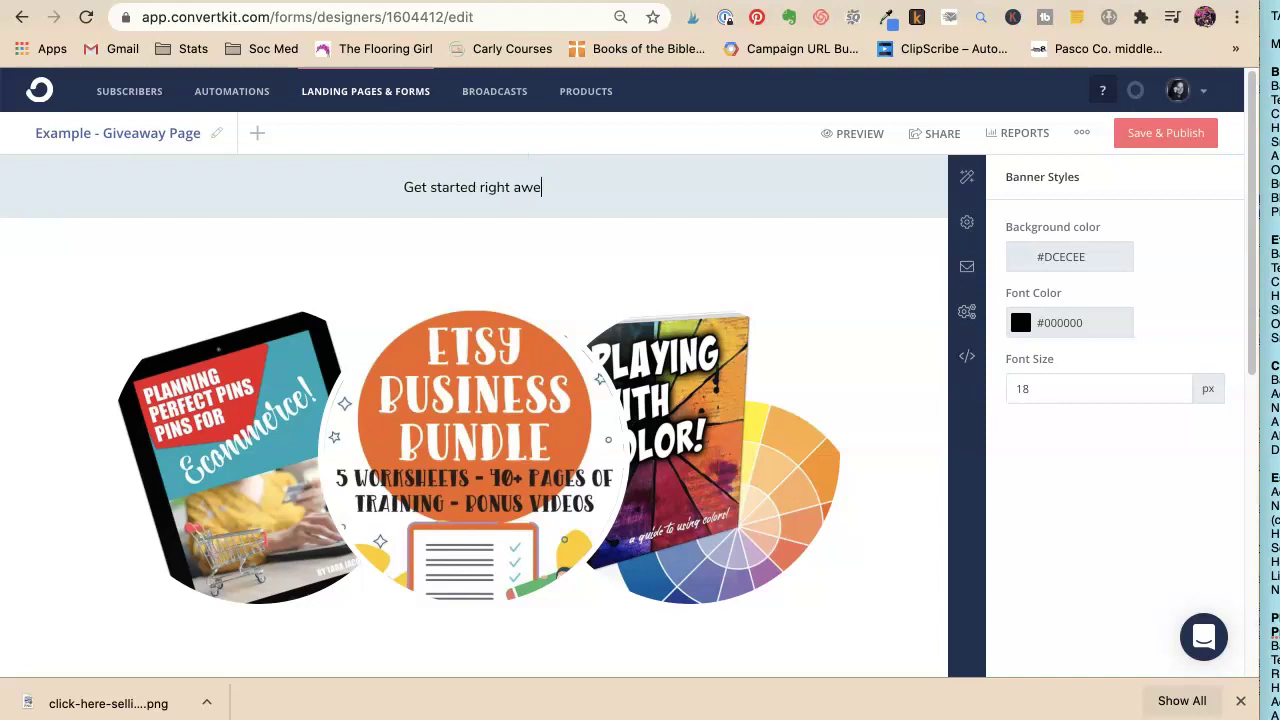
pyautogui.write('n Marmalead!')
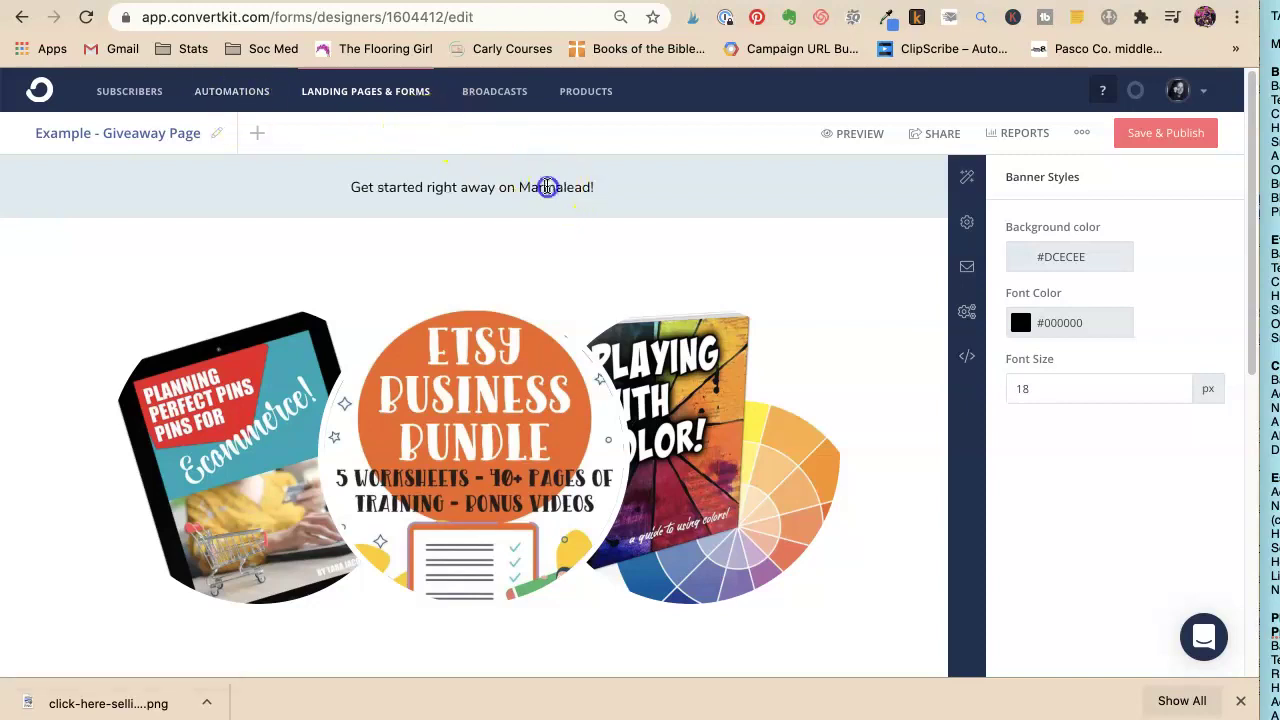
pyautogui.tripleClick(550, 187)
pyautogui.doubleClick(550, 187)
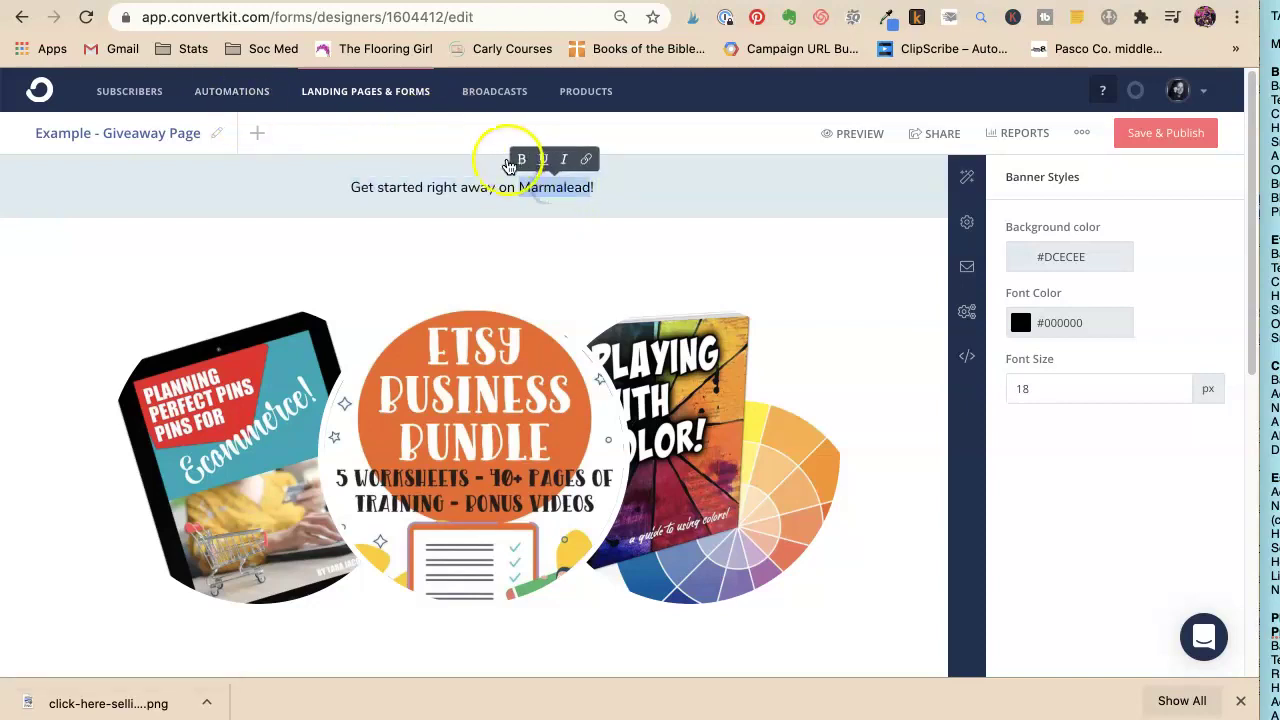
pyautogui.click(580, 159)
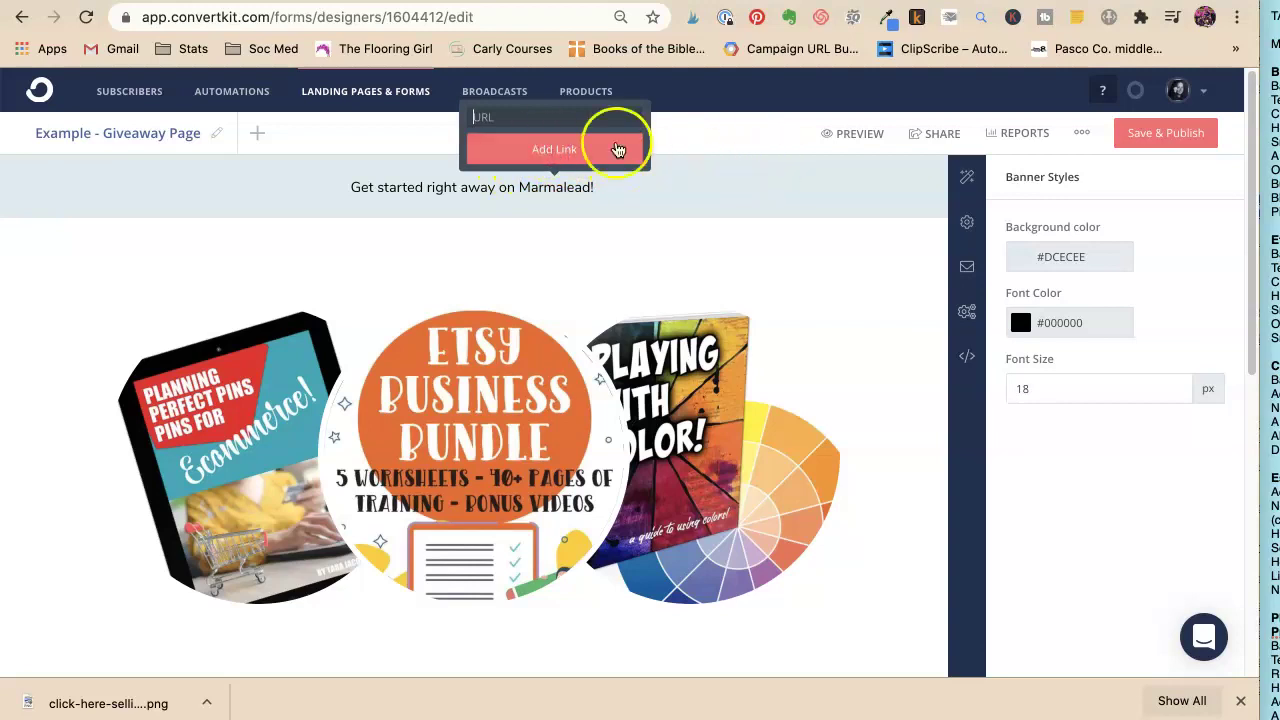
pyautogui.click(743, 197)
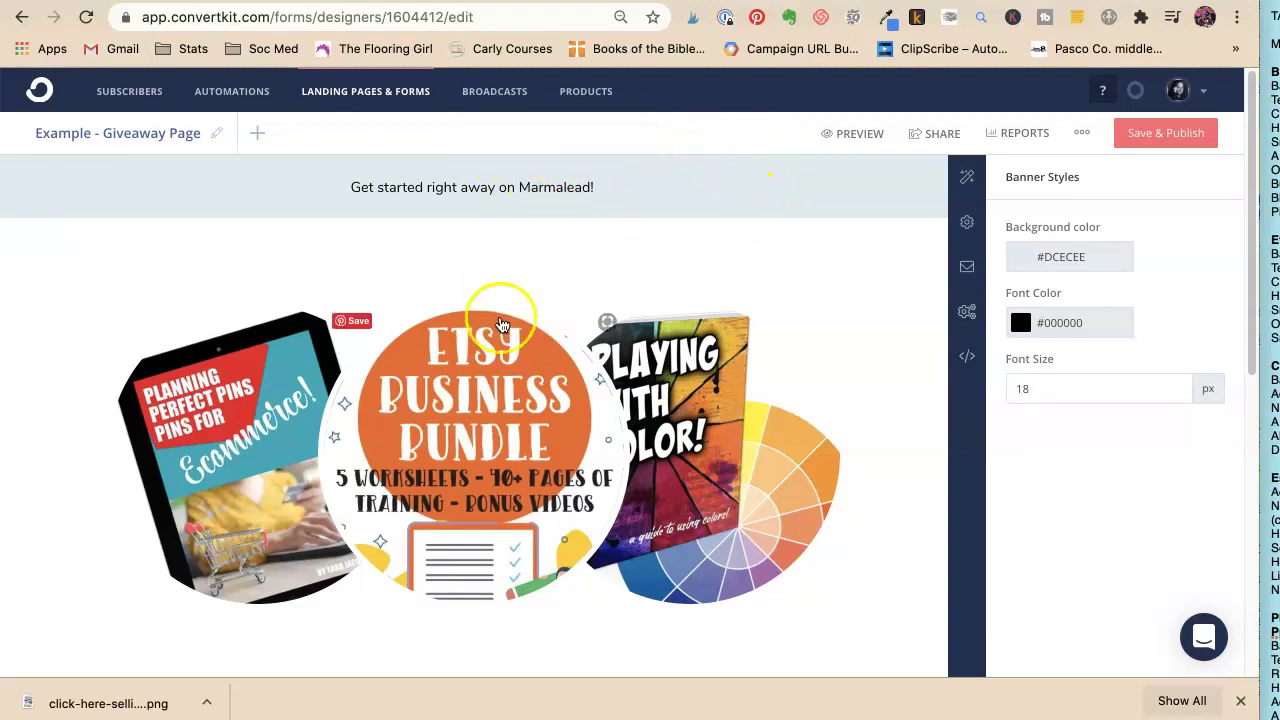
pyautogui.scroll(-10, 541, 367)
pyautogui.scroll(2, 541, 367)
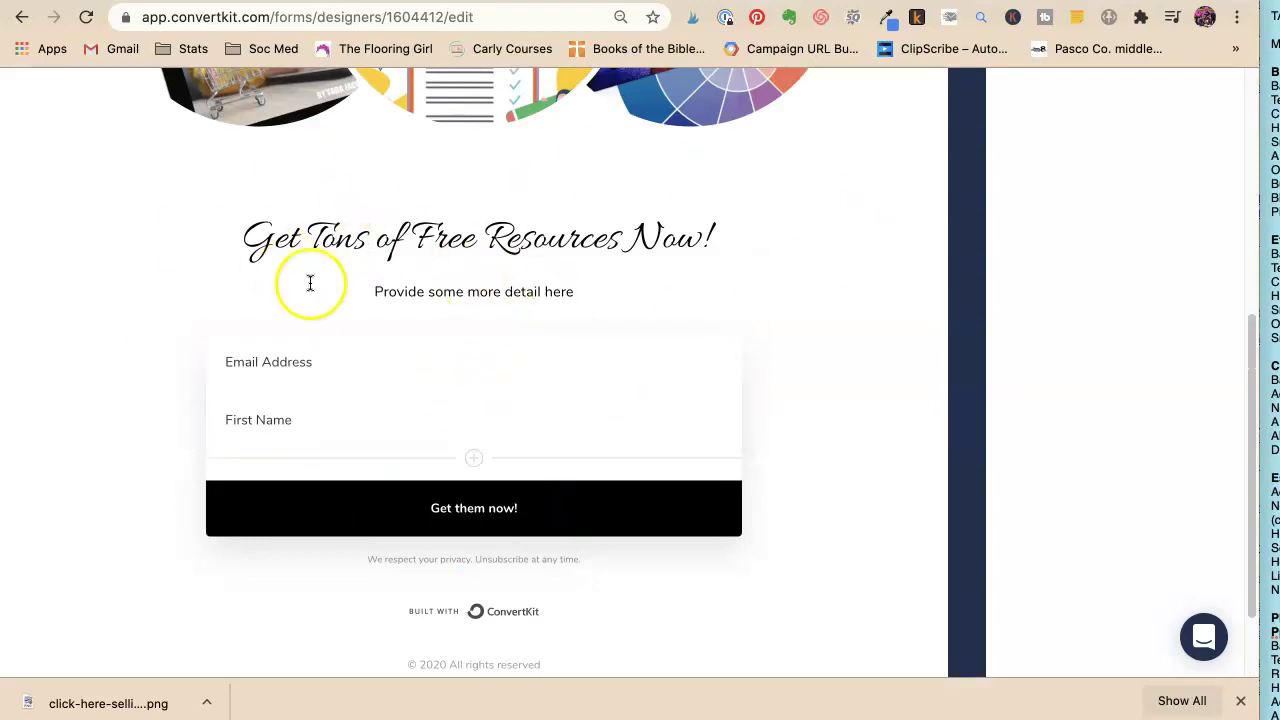
pyautogui.scroll(4, 462, 289)
pyautogui.scroll(5, 400, 350)
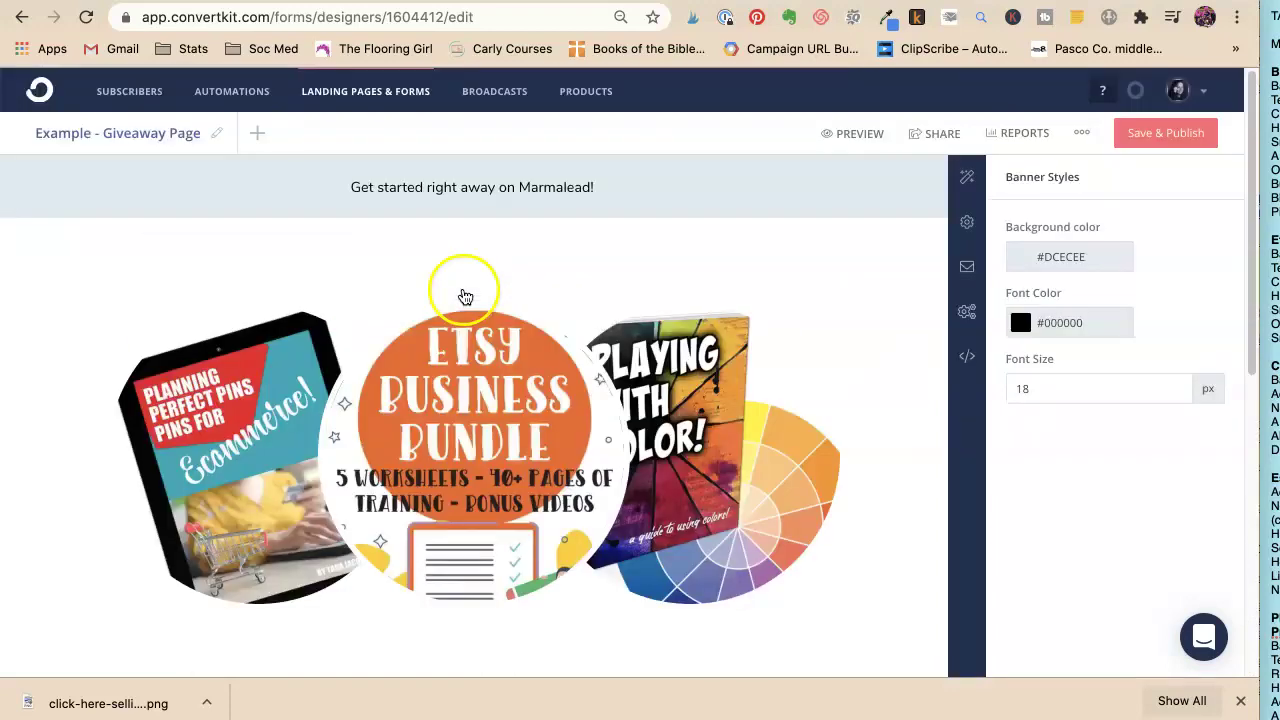
pyautogui.click(439, 188)
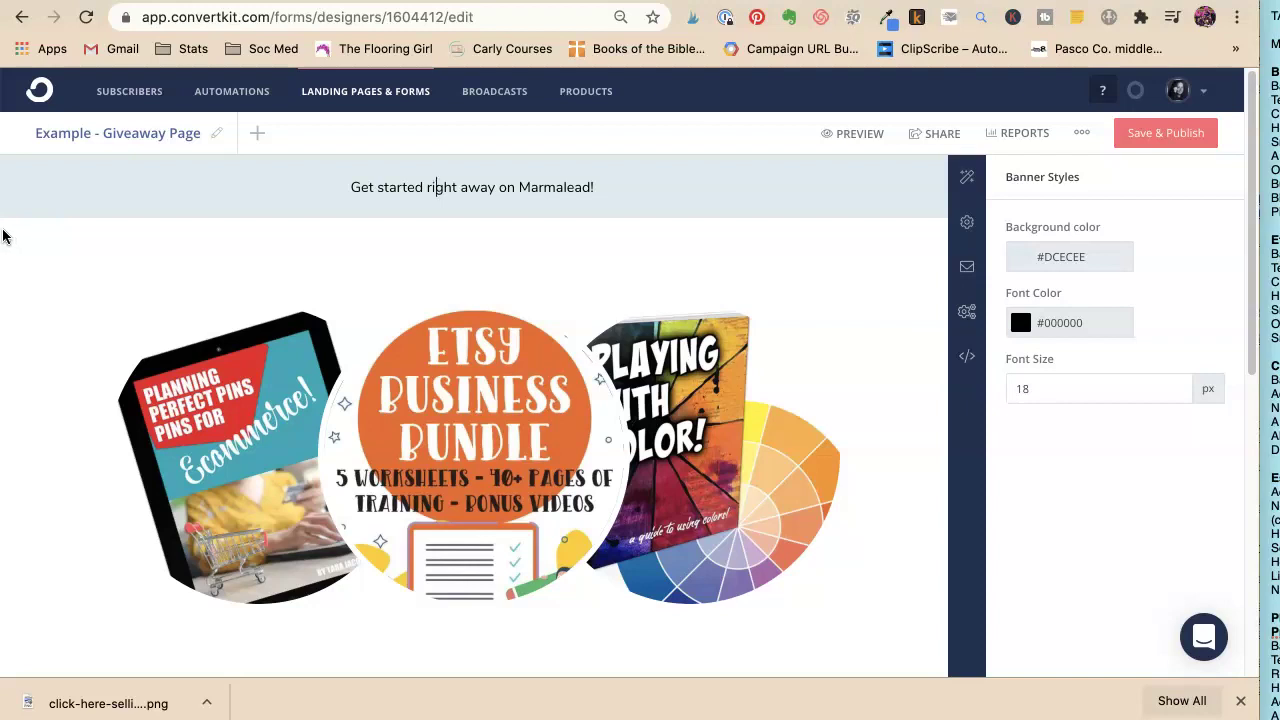
pyautogui.click(85, 154)
pyautogui.click(333, 343)
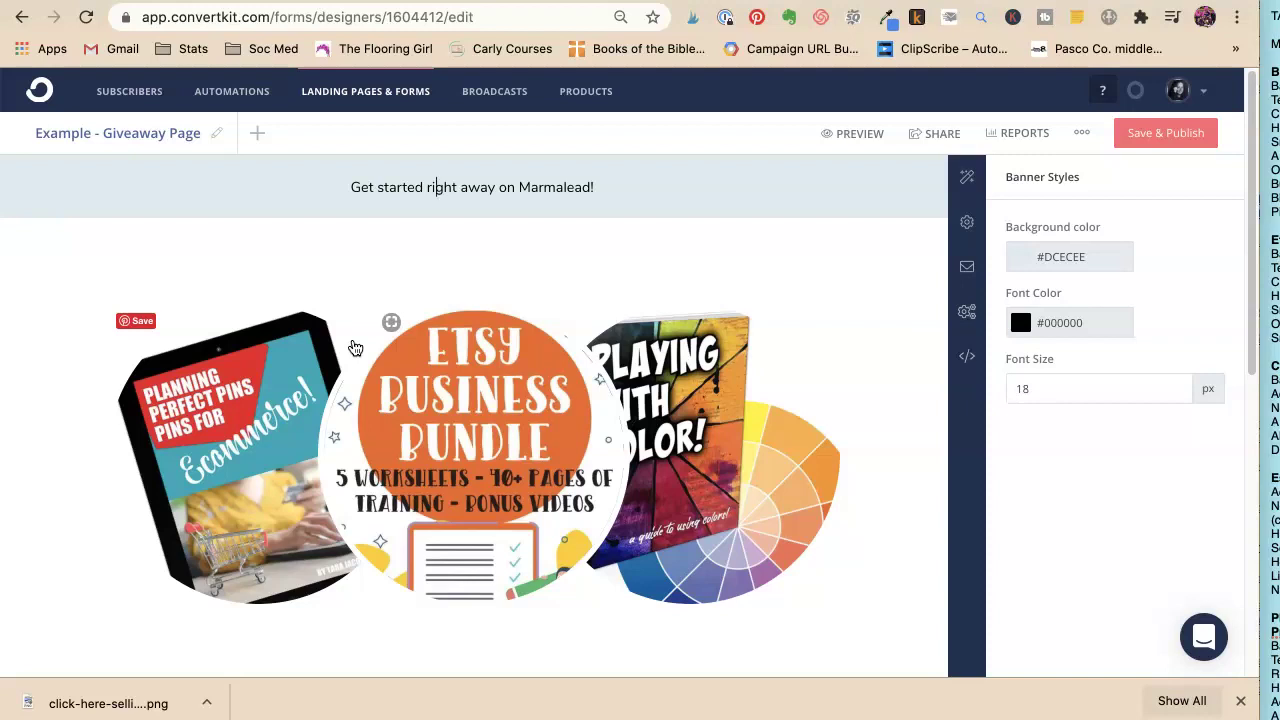
pyautogui.click(436, 266)
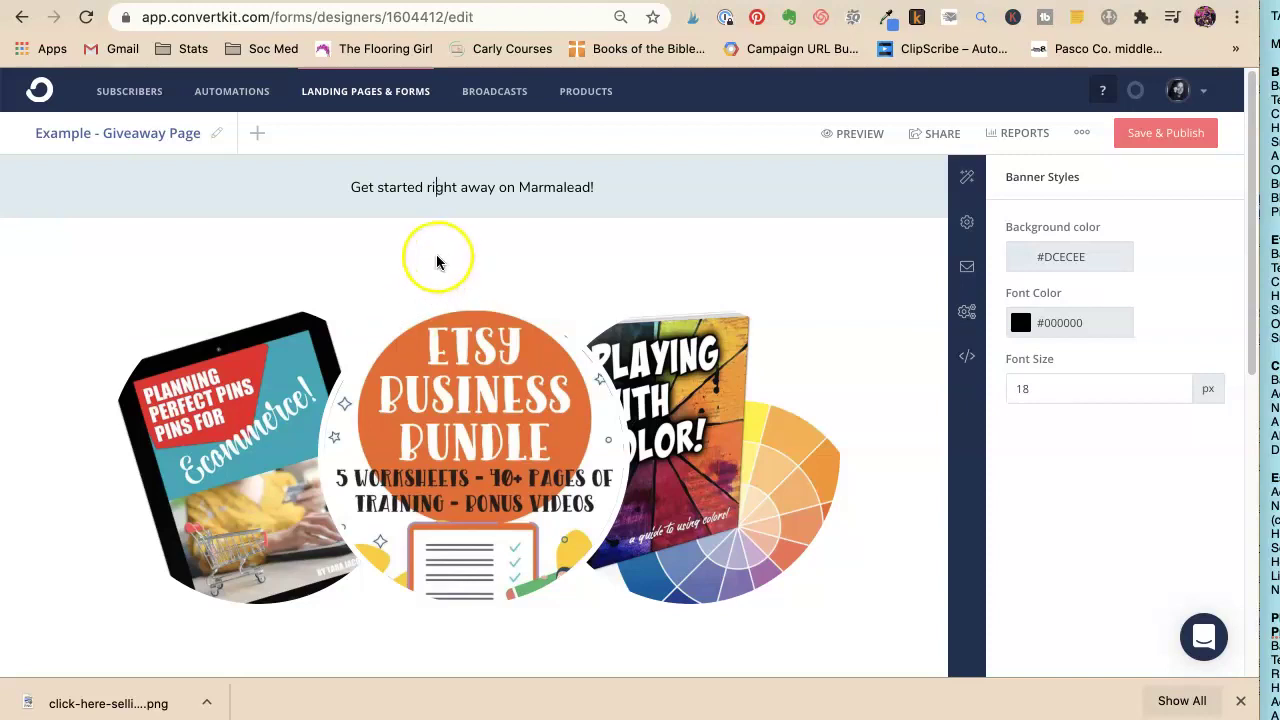